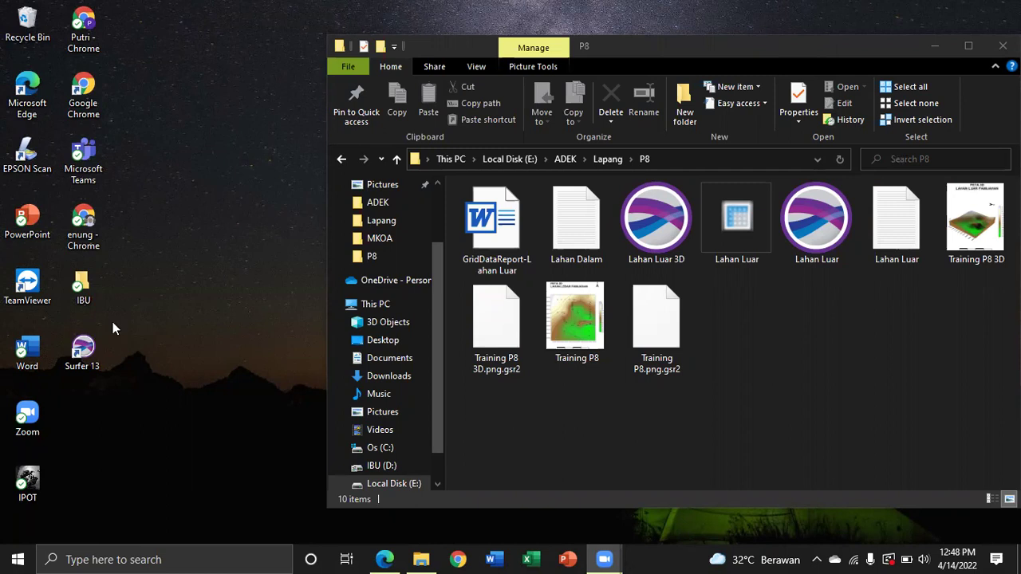
# Step: Launch Surfer 13, and copy the Lahan Dalam text file into a new folder named Peta inside P8
pyautogui.doubleClick(93, 355)
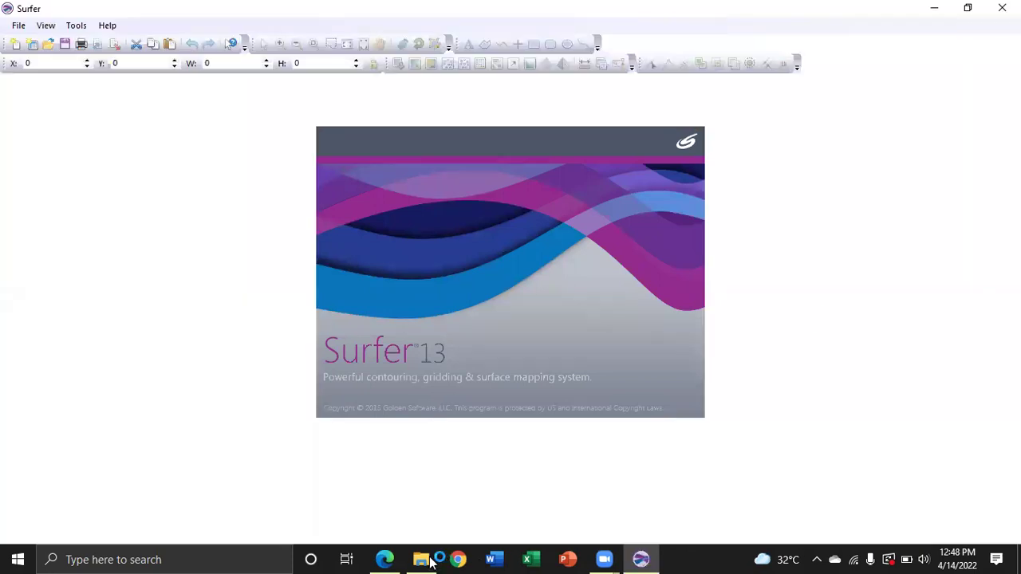
pyautogui.click(430, 561)
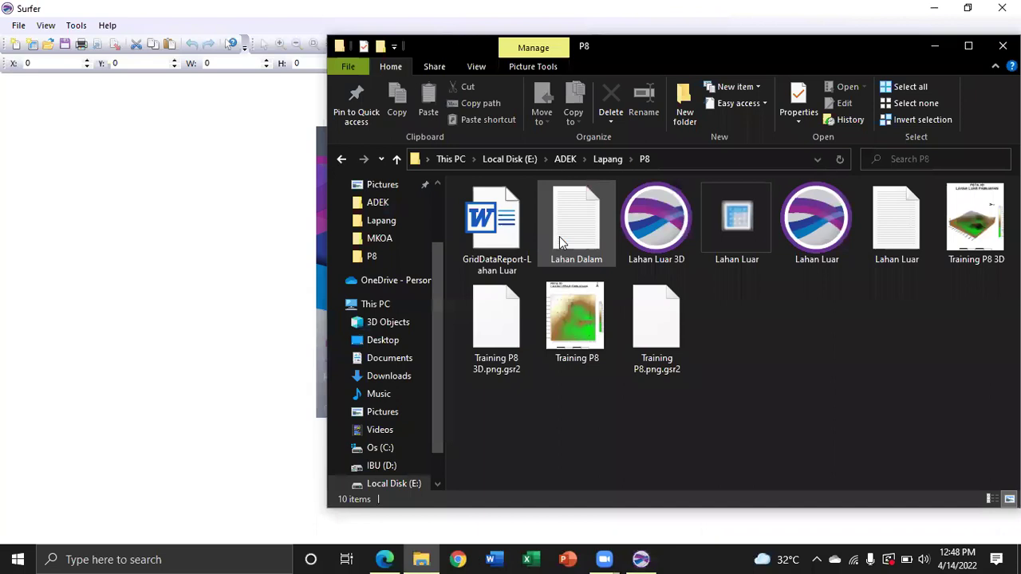
pyautogui.click(562, 241)
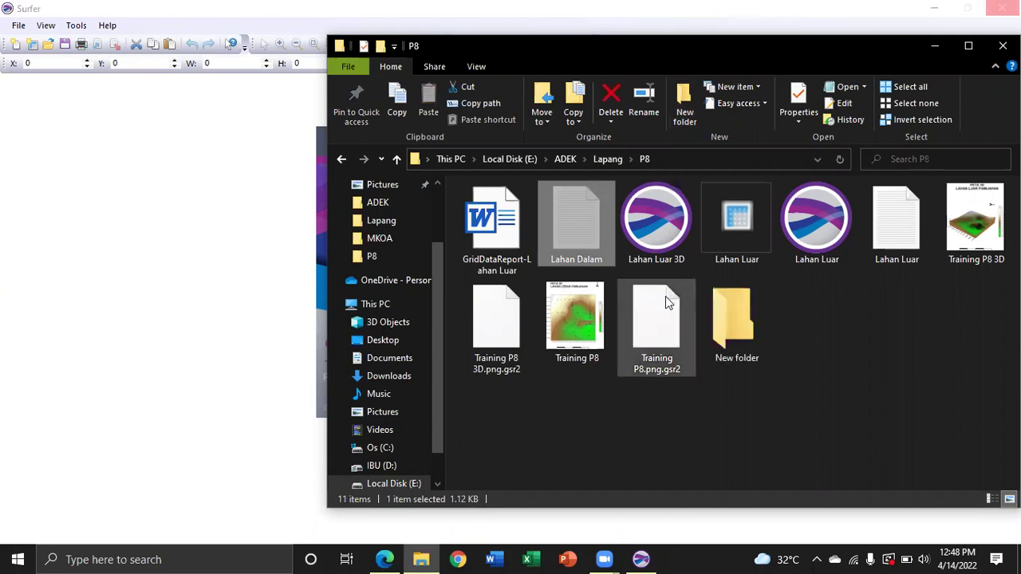
pyautogui.write('Peta')
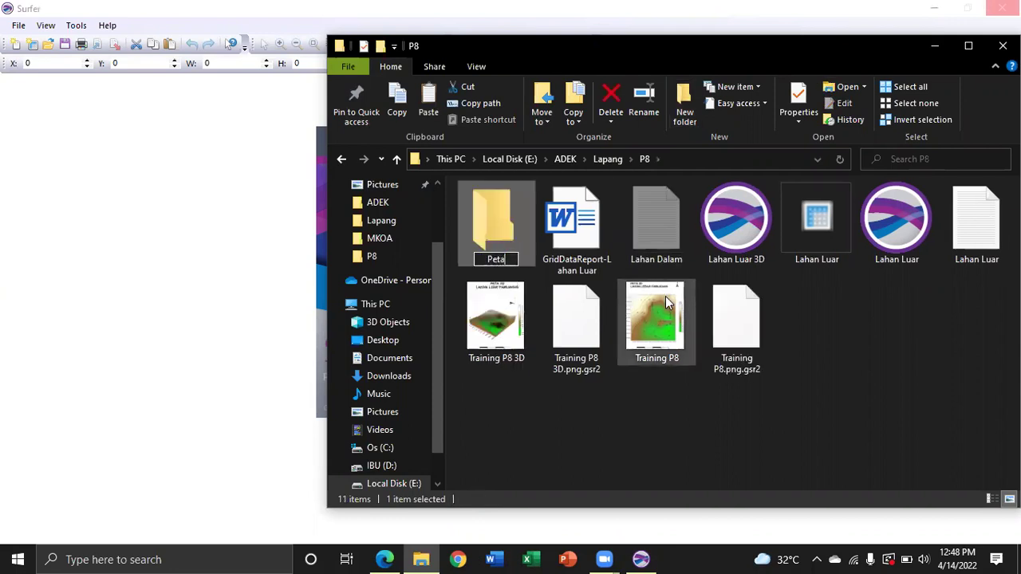
pyautogui.press('Return')
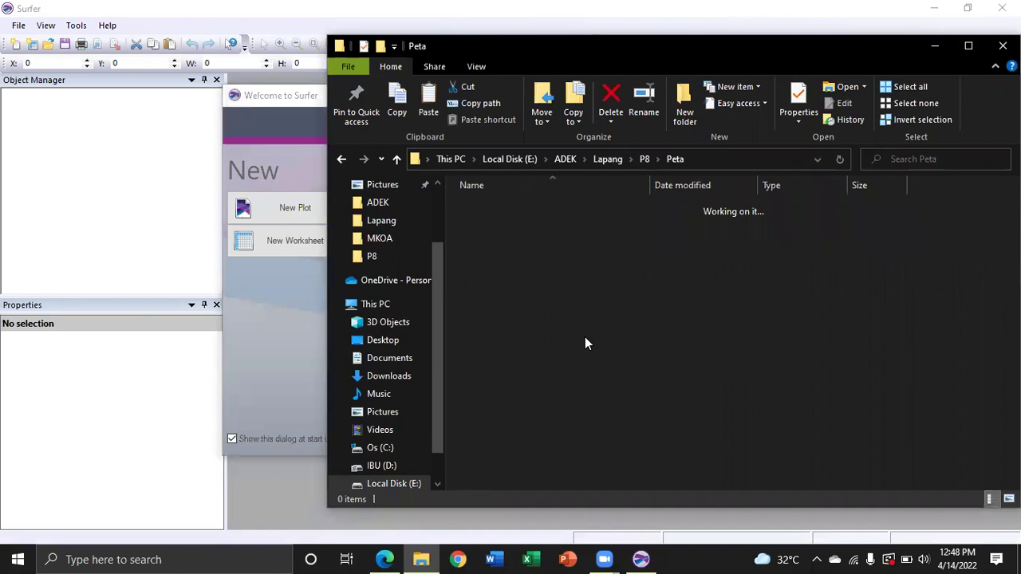
pyautogui.hotkey('ctrl', 'v')
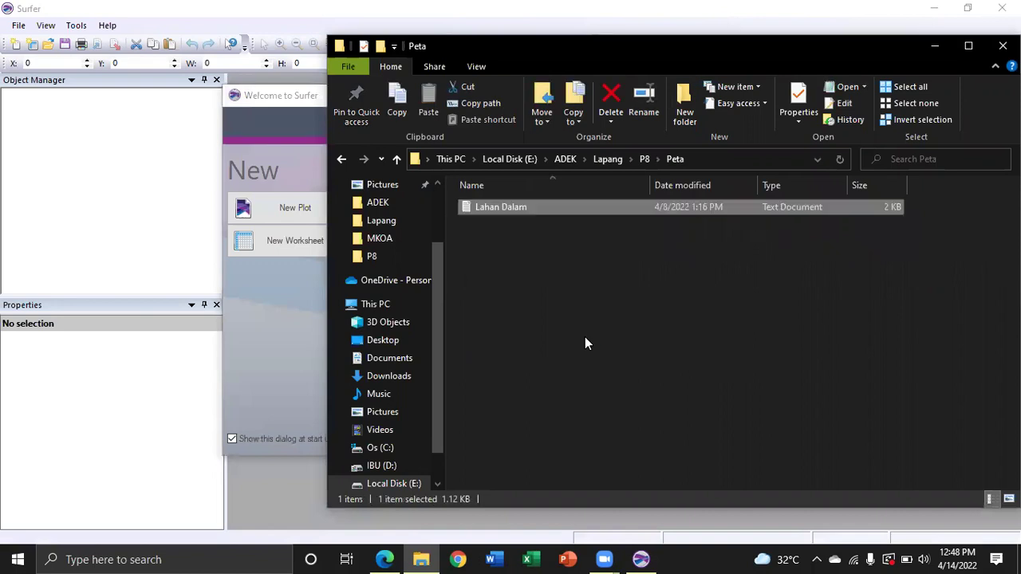
# Step: Inspect the column headers and coordinate data in the Lahan Dalam text file, including the Z column
pyautogui.doubleClick(509, 205)
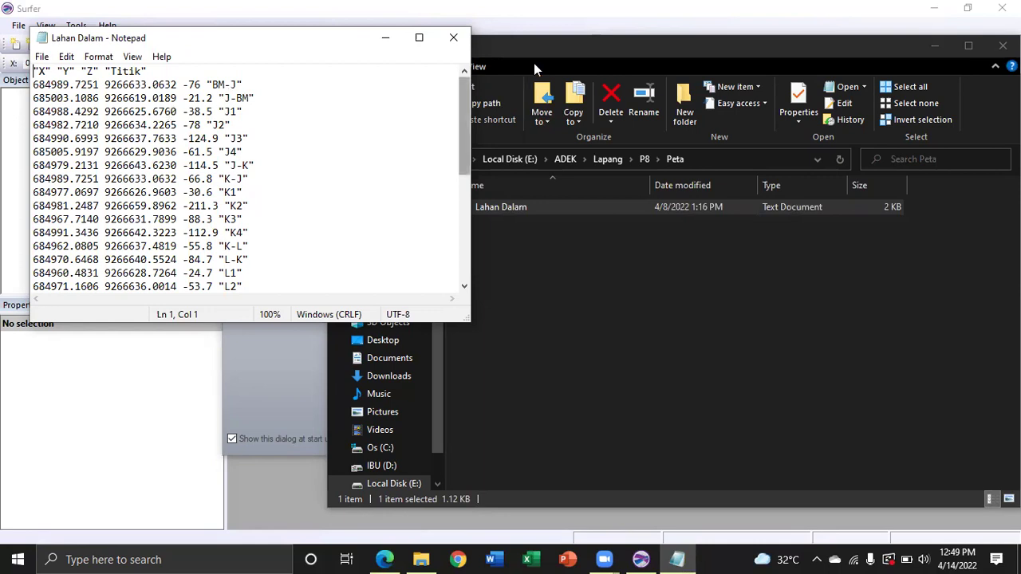
pyautogui.moveTo(99, 71); pyautogui.dragTo(81, 72)
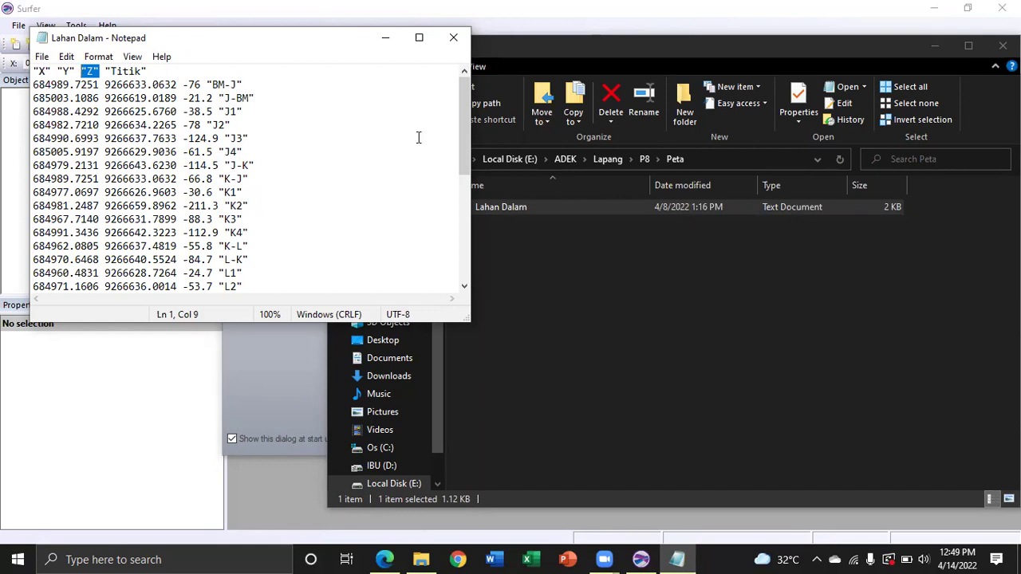
pyautogui.click(454, 38)
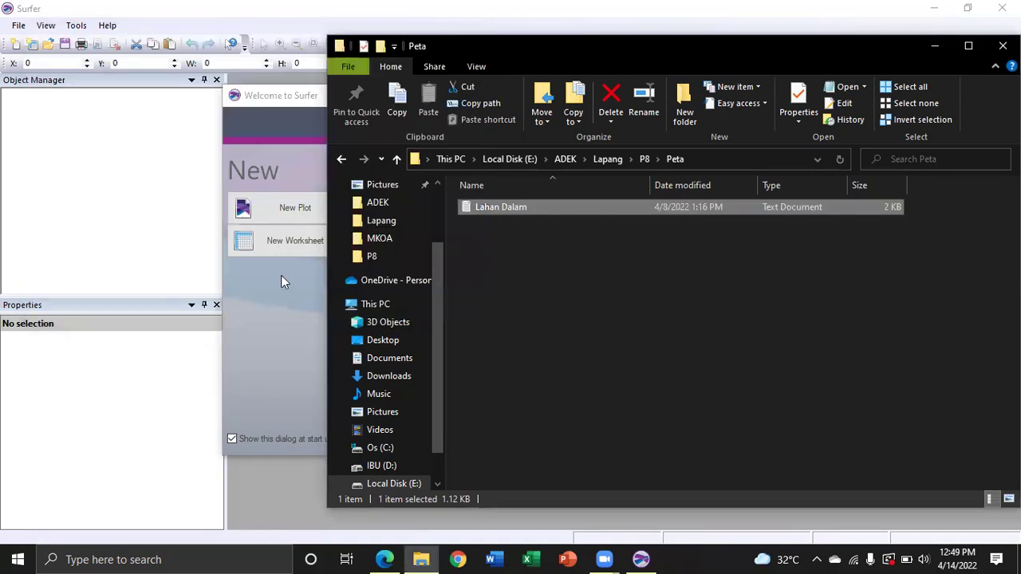
# Step: Switch to Surfer and create a new blank worksheet
pyautogui.click(284, 126)
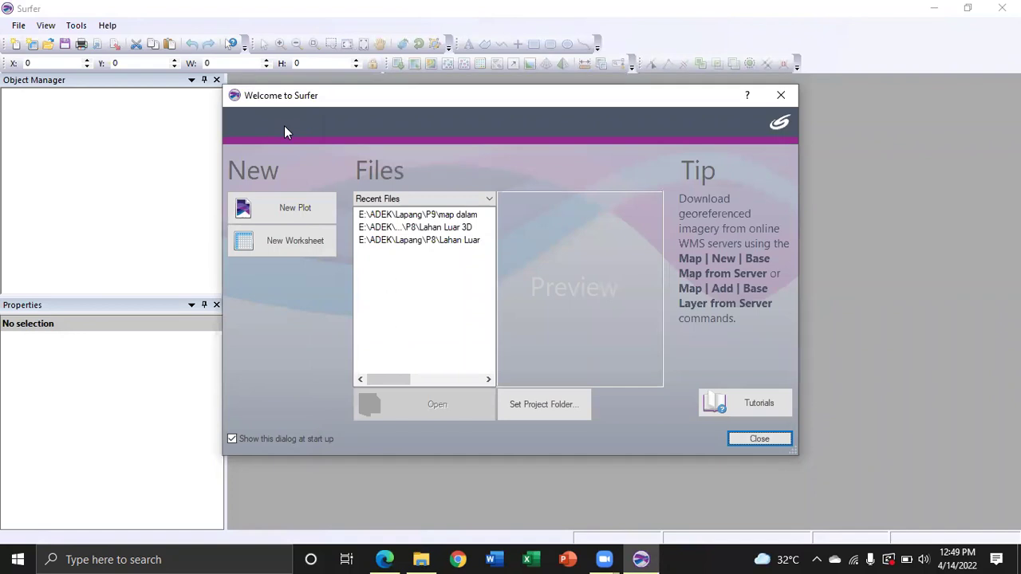
pyautogui.click(296, 252)
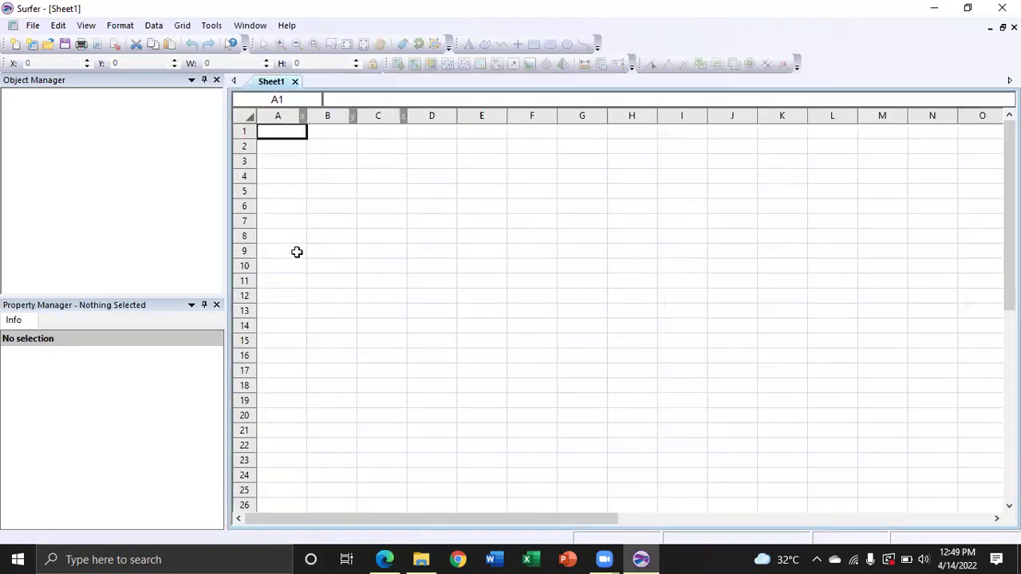
# Step: Open Lahan Dalam.txt from E:\ADEK\Lapang\P8\Peta as a worksheet, accepting the default data import options
pyautogui.click(159, 30)
pyautogui.click(36, 29)
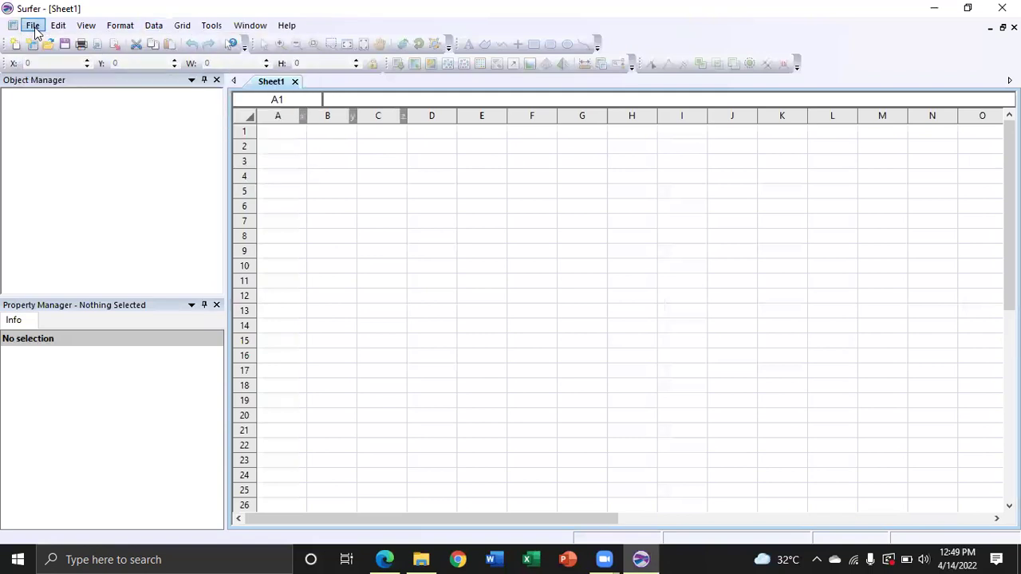
pyautogui.click(35, 29)
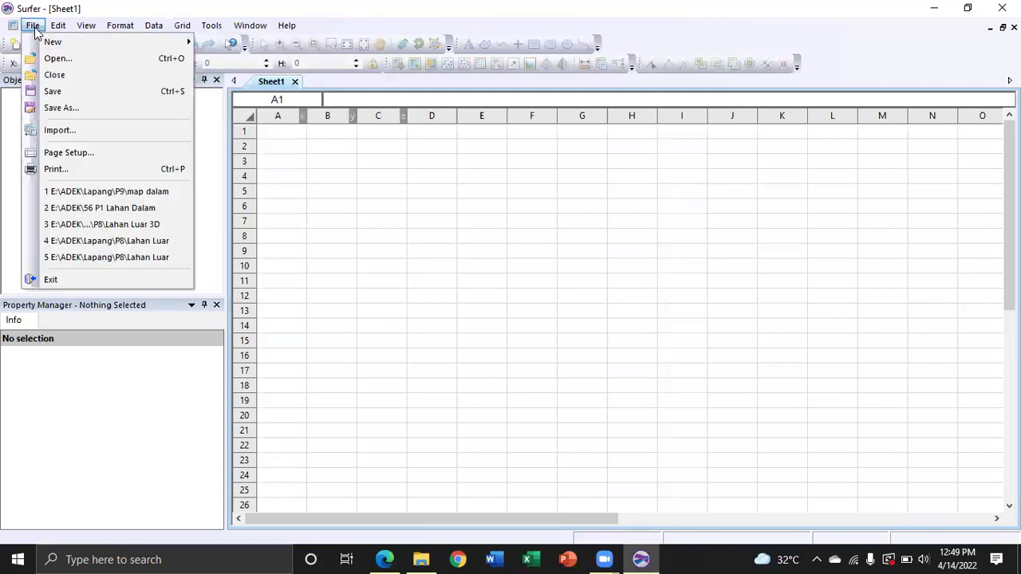
pyautogui.click(92, 62)
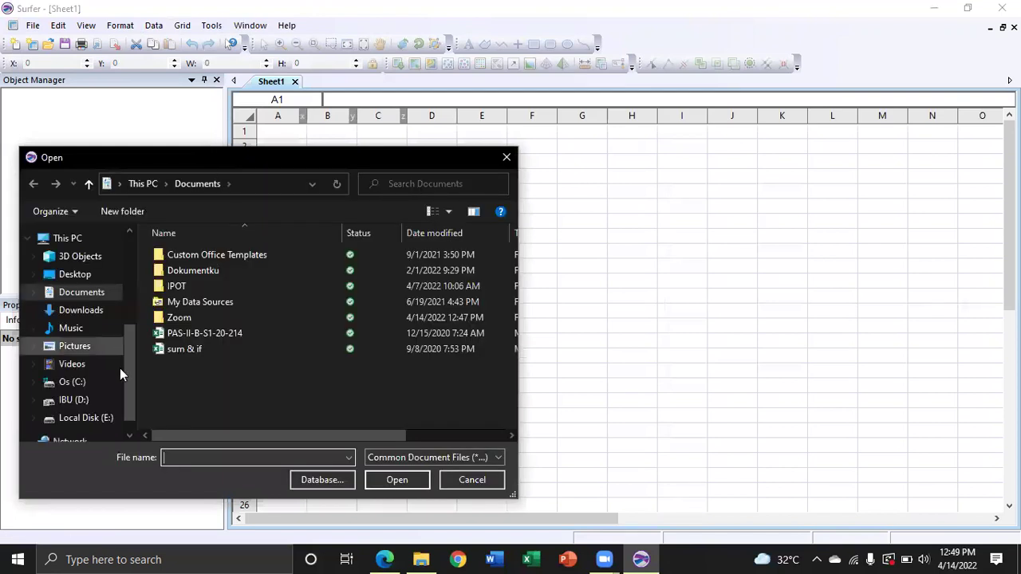
pyautogui.scroll(-1, 92, 397)
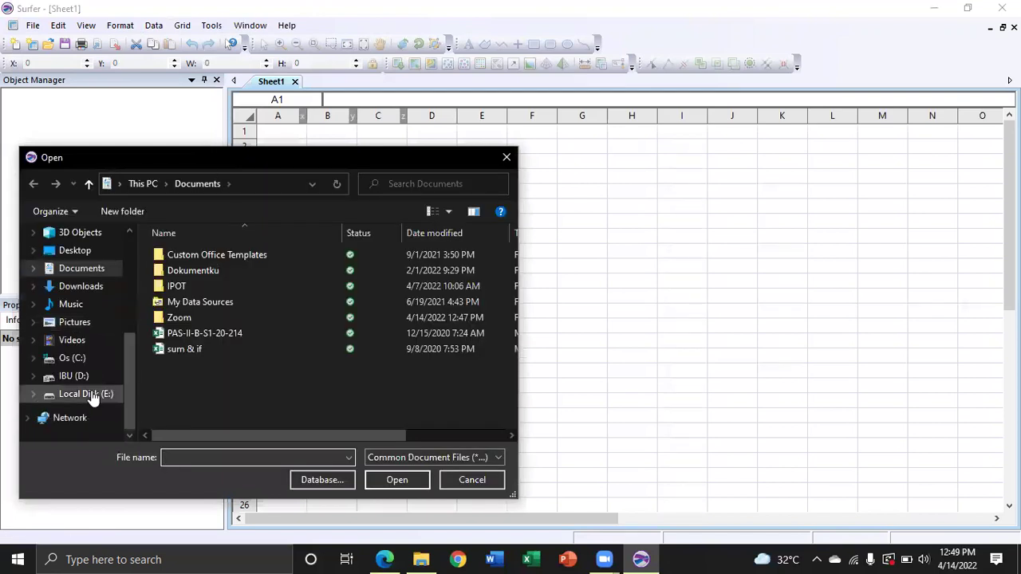
pyautogui.click(92, 396)
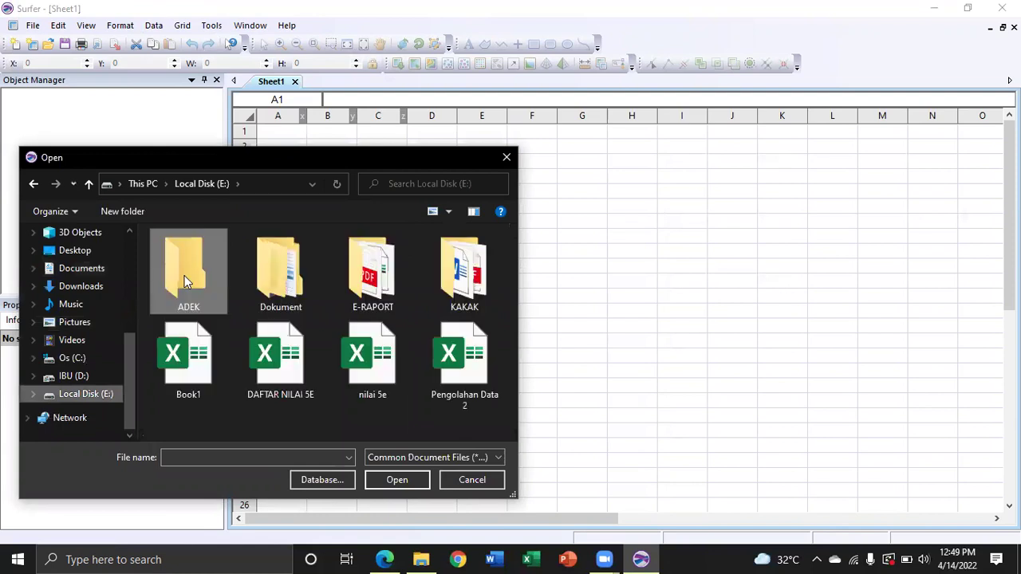
pyautogui.doubleClick(211, 272)
pyautogui.doubleClick(212, 272)
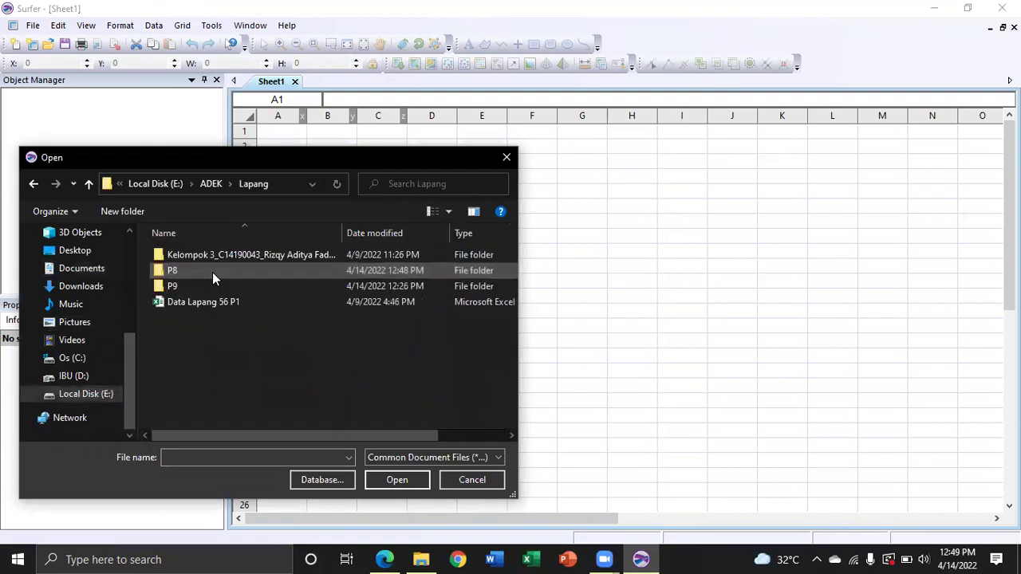
pyautogui.doubleClick(213, 273)
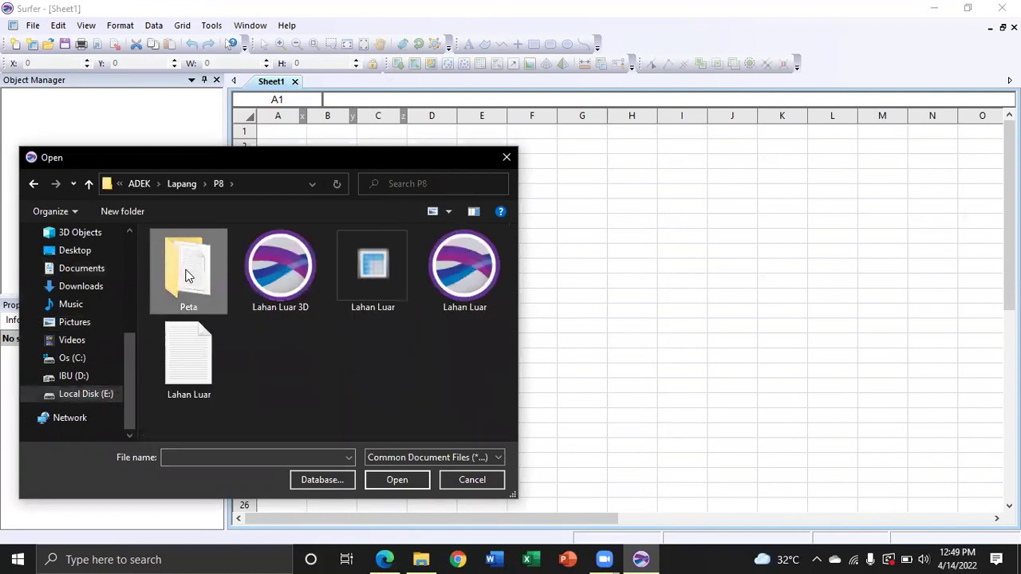
pyautogui.doubleClick(223, 246)
pyautogui.doubleClick(219, 255)
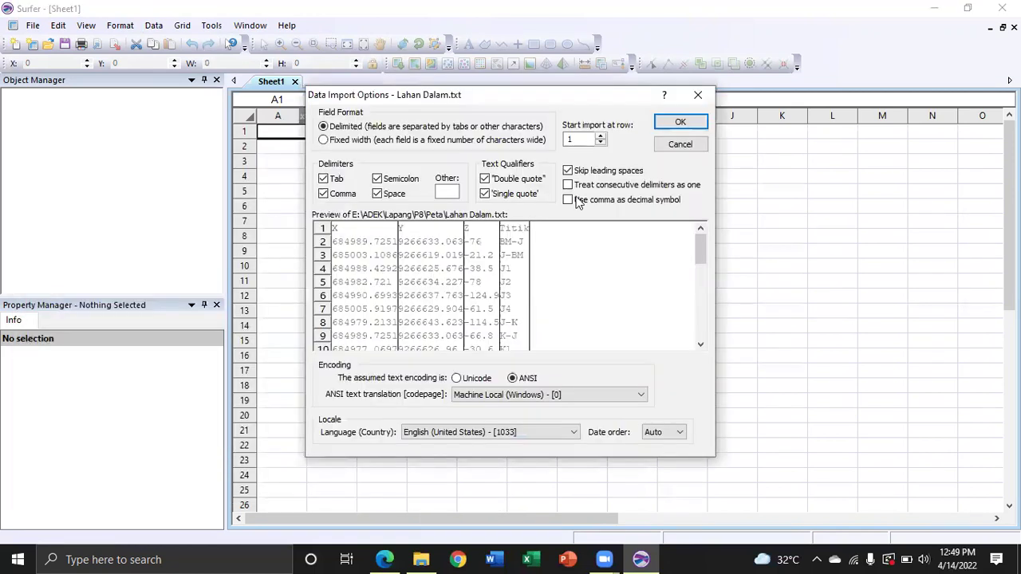
pyautogui.click(682, 122)
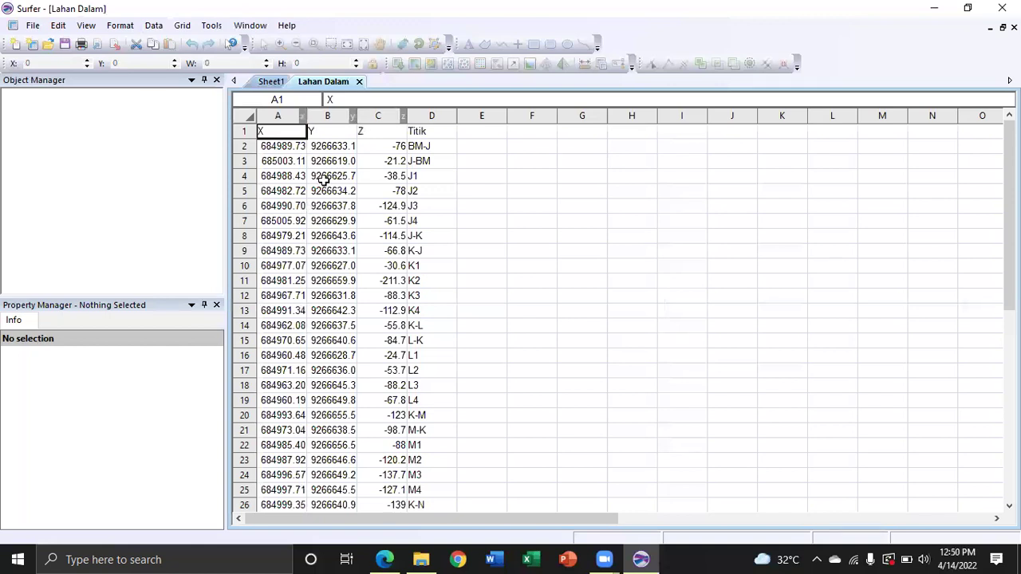
pyautogui.click(279, 162)
pyautogui.press('Right')
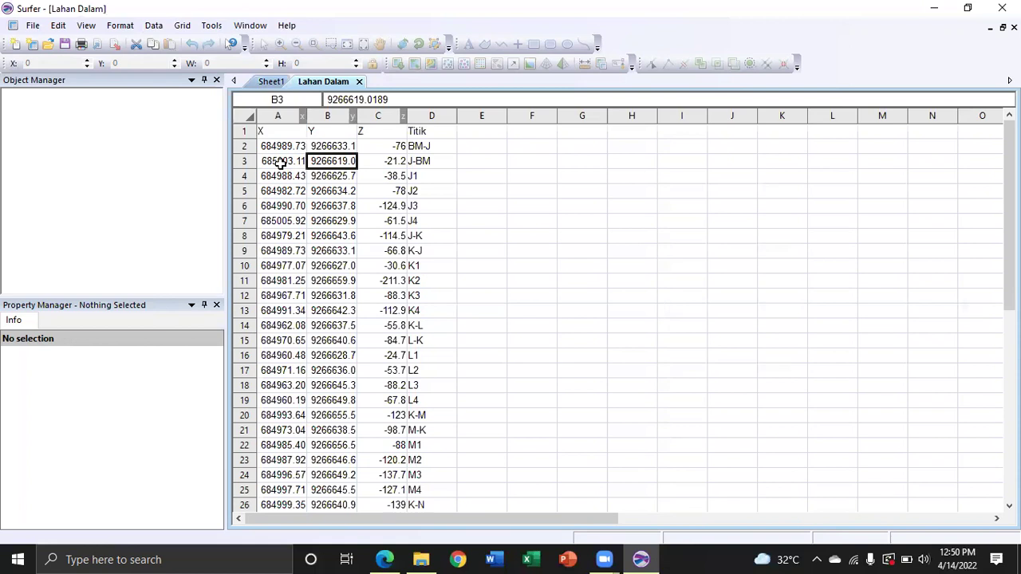
pyautogui.click(183, 26)
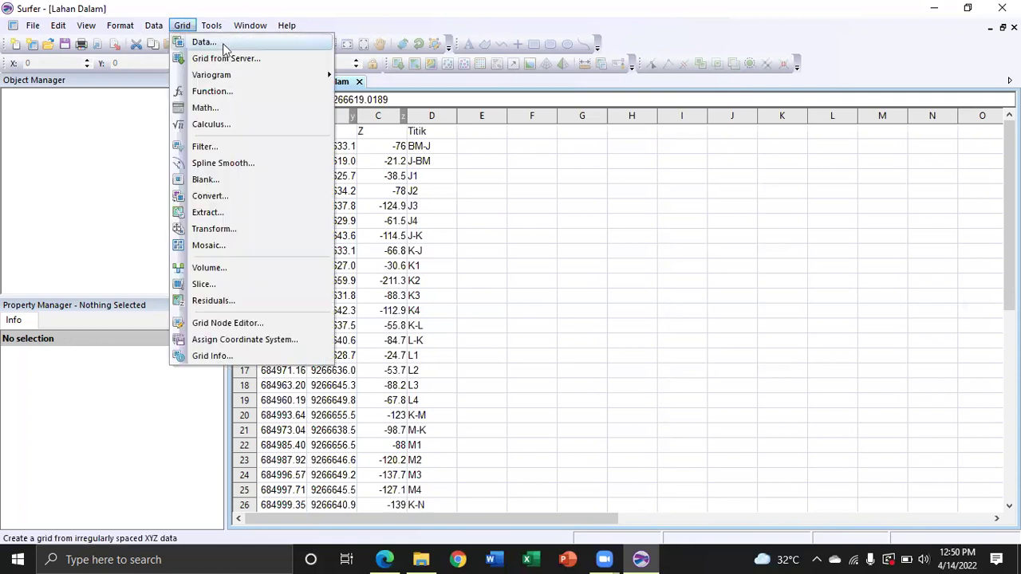
pyautogui.click(204, 42)
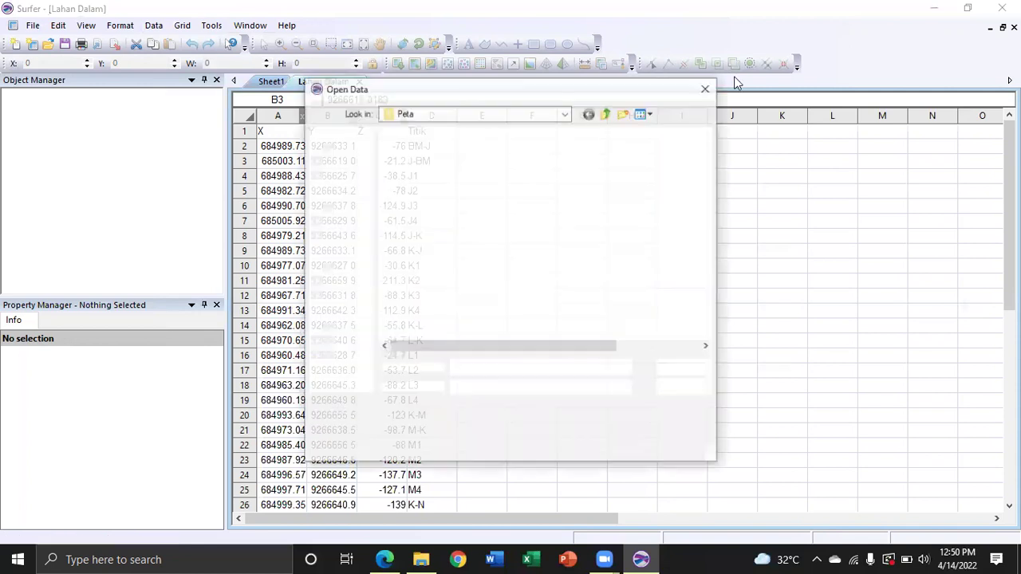
pyautogui.press('Escape')
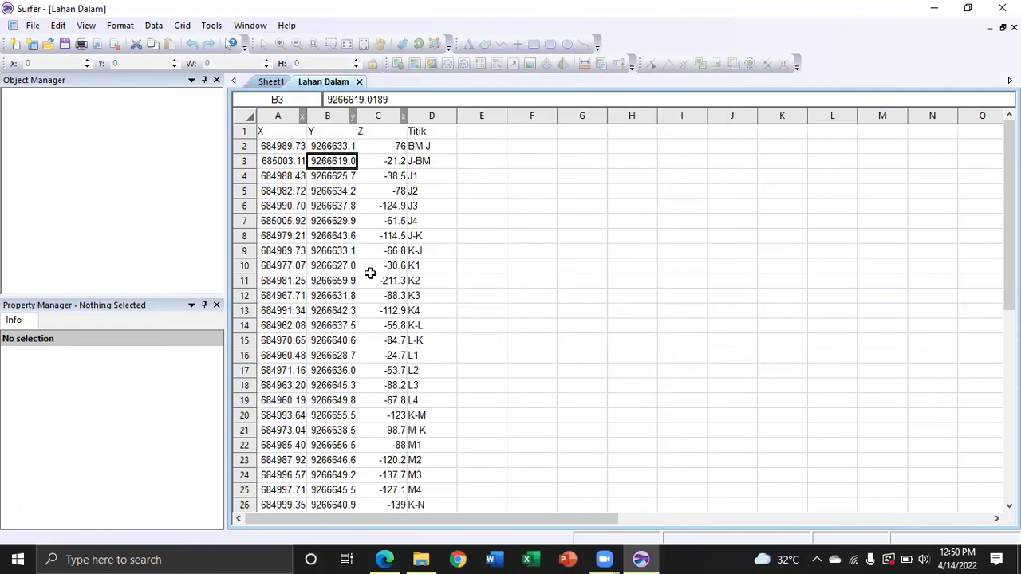
# Step: Look through the X, Y and Z values in the Lahan Dalam worksheet
pyautogui.scroll(-6, 370, 274)
pyautogui.scroll(6, 370, 273)
pyautogui.click(302, 280)
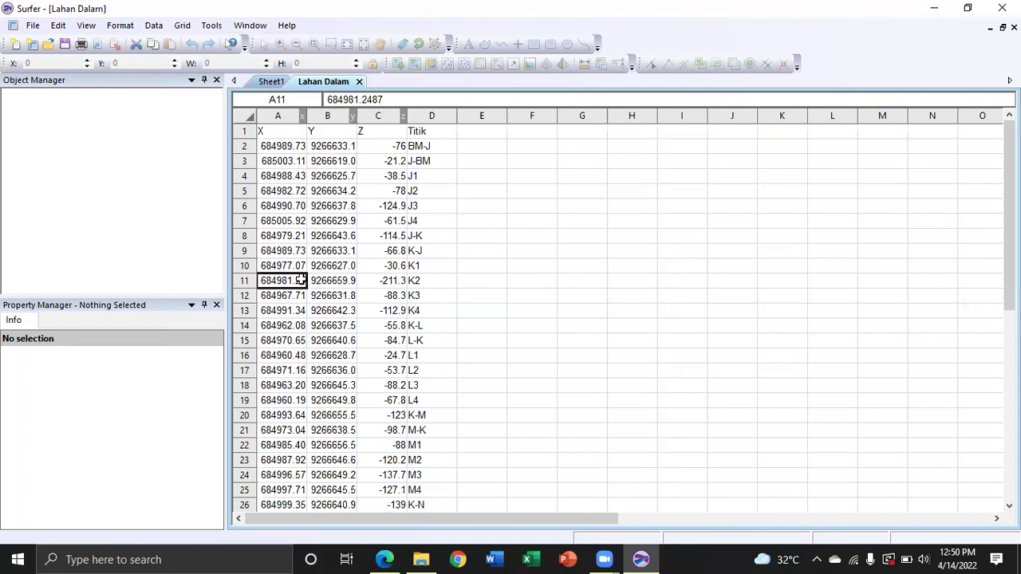
pyautogui.click(390, 157)
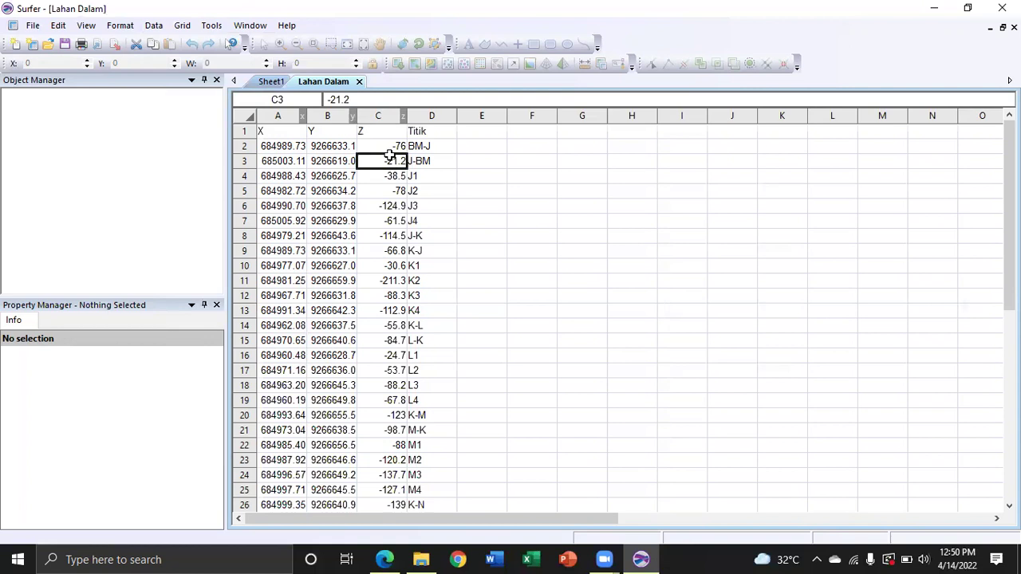
pyautogui.click(188, 27)
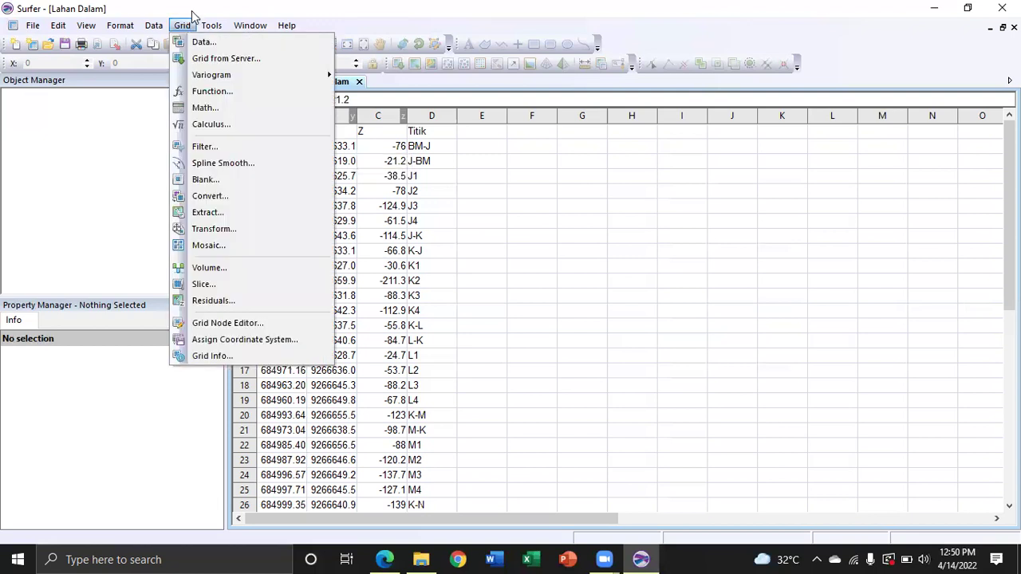
pyautogui.click(191, 14)
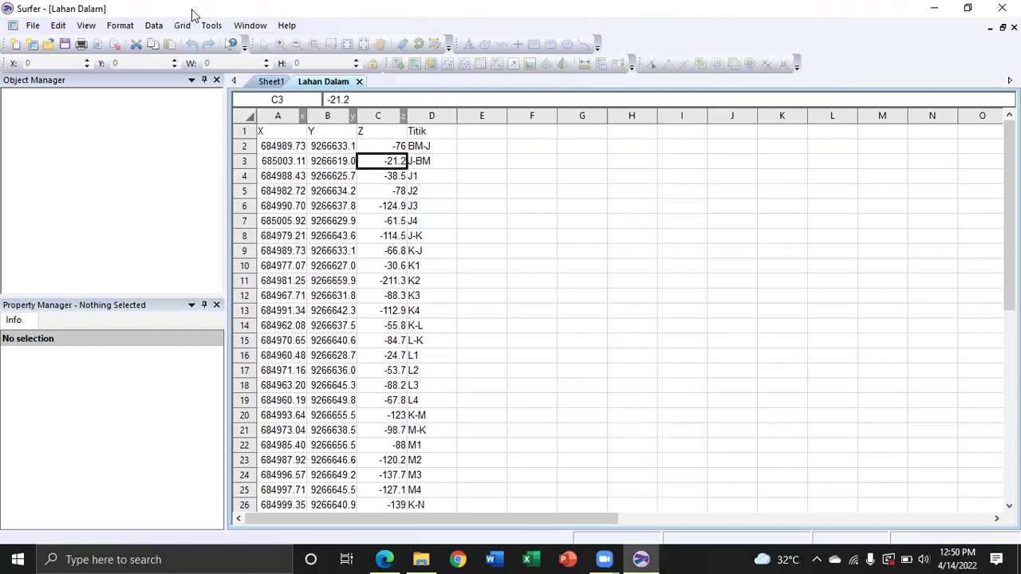
# Step: Load Lahan Dalam.txt from the Peta folder as the source data for gridding, accepting the default import options
pyautogui.click(183, 26)
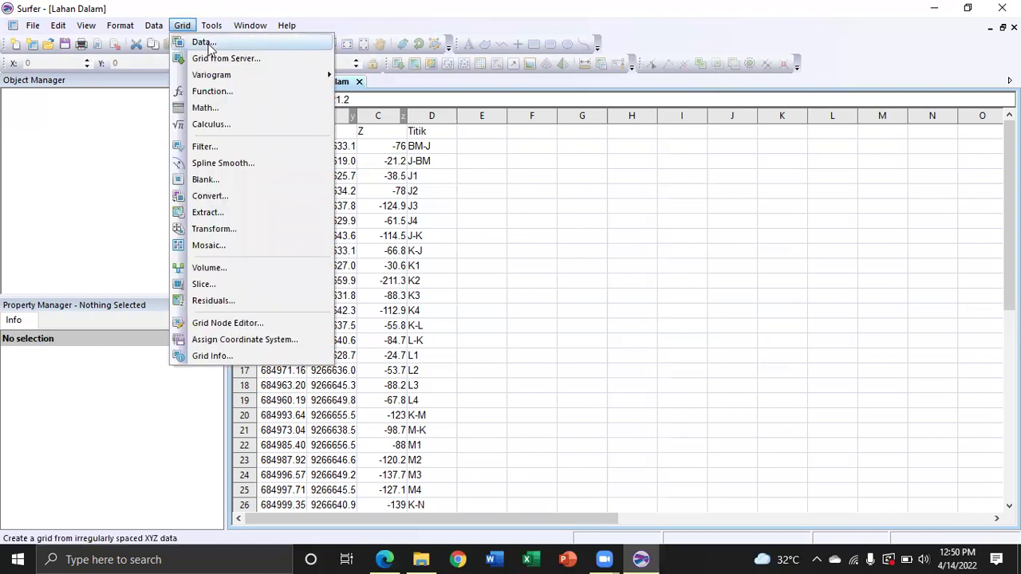
pyautogui.click(205, 42)
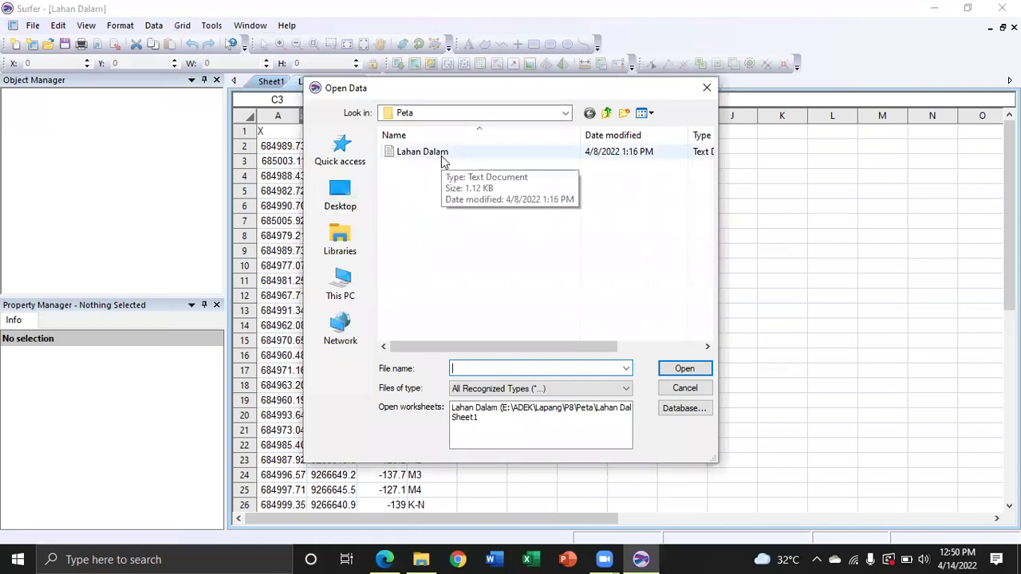
pyautogui.doubleClick(441, 155)
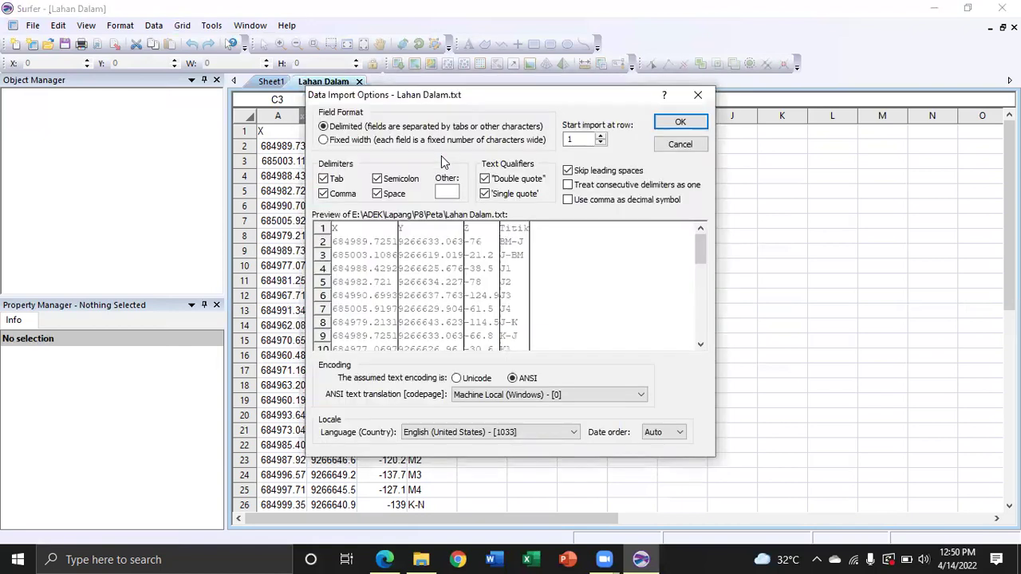
pyautogui.click(687, 124)
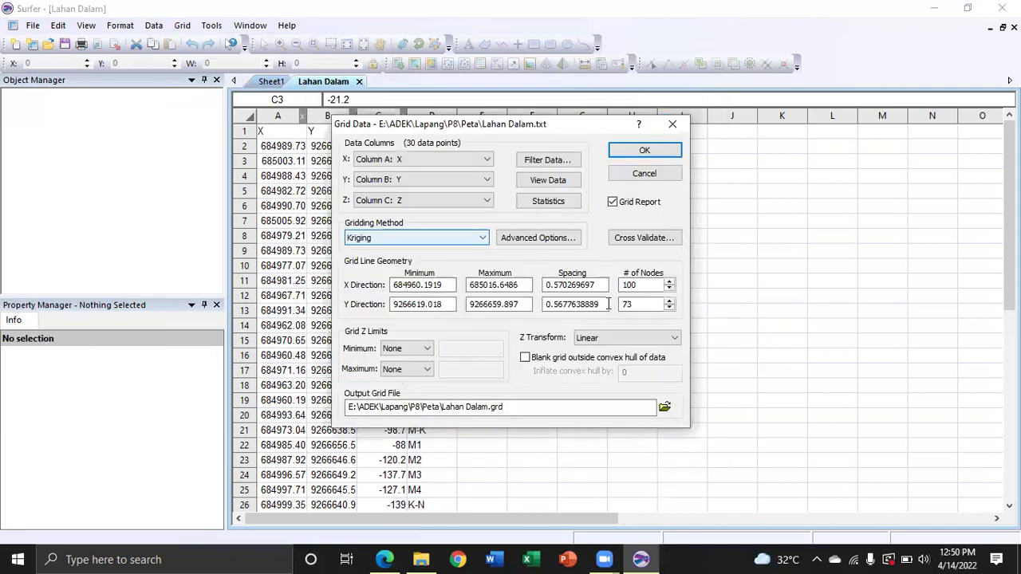
# Step: Set the grid's X-direction spacing to 10 and generate the Lahan Dalam.grd grid file with its grid report
pyautogui.moveTo(605, 289); pyautogui.dragTo(507, 293)
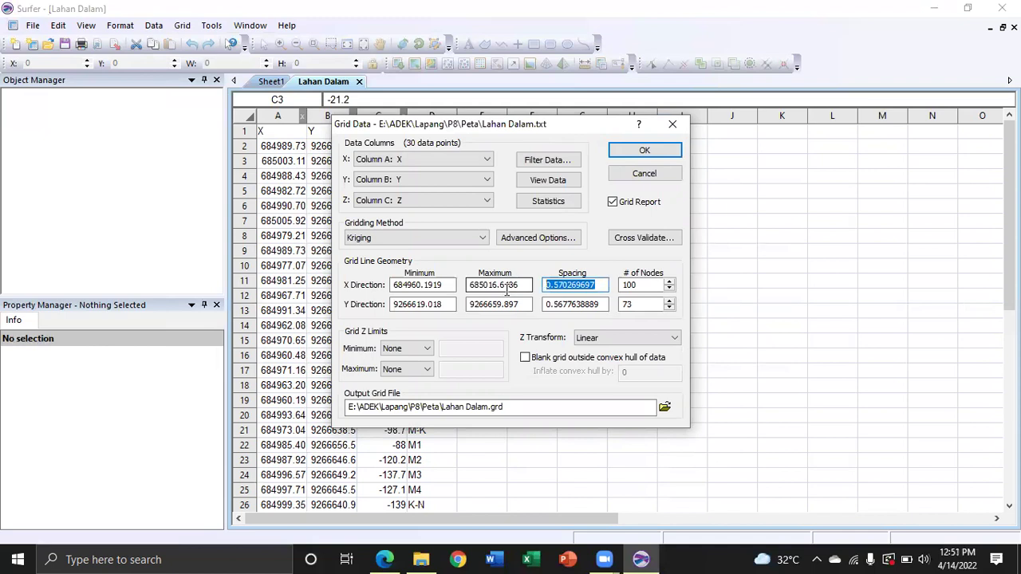
pyautogui.write('10')
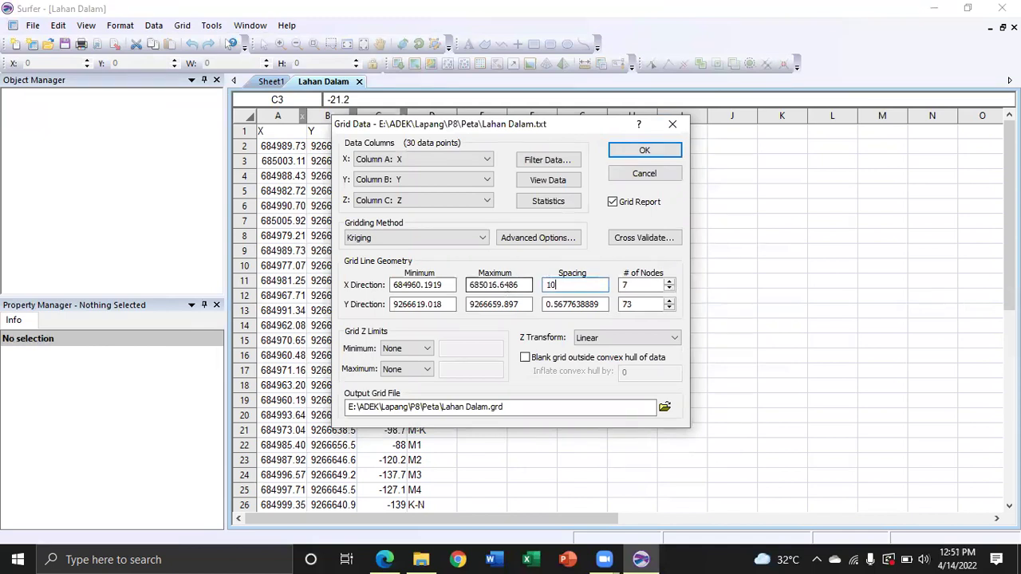
pyautogui.click(643, 151)
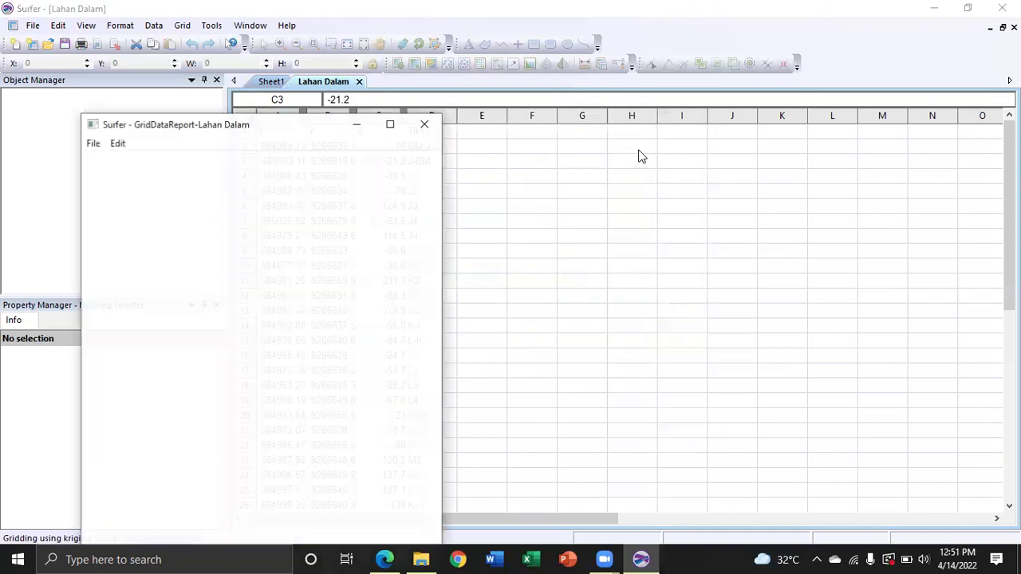
# Step: Acknowledge the created grid file and minimize the gridding report window
pyautogui.scroll(-15, 638, 156)
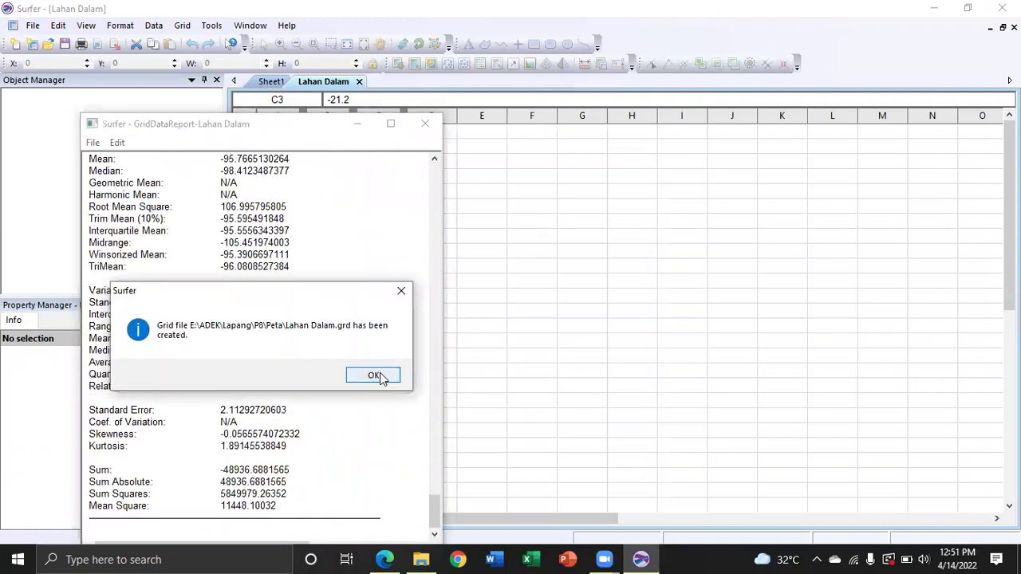
pyautogui.click(375, 376)
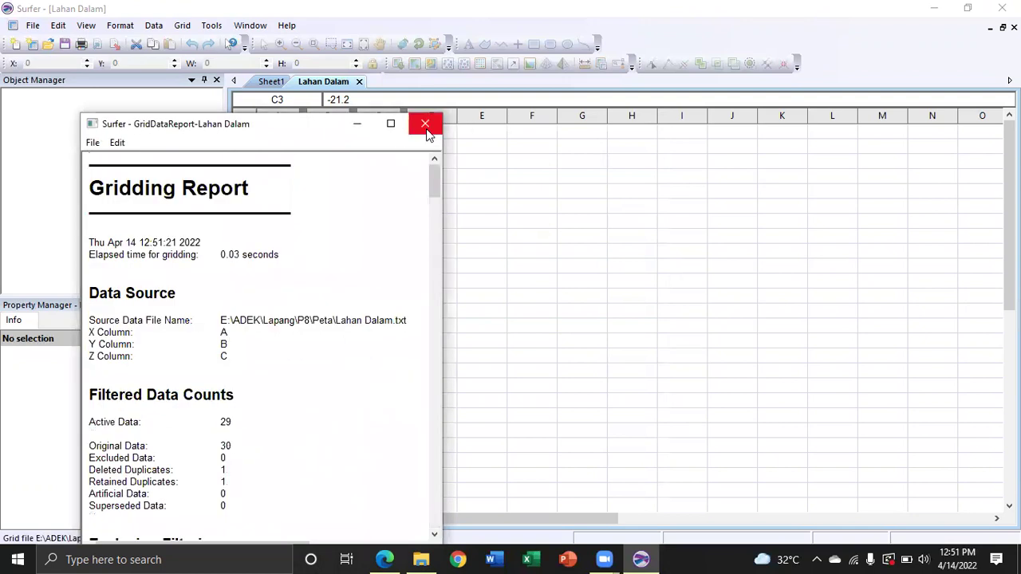
pyautogui.click(361, 132)
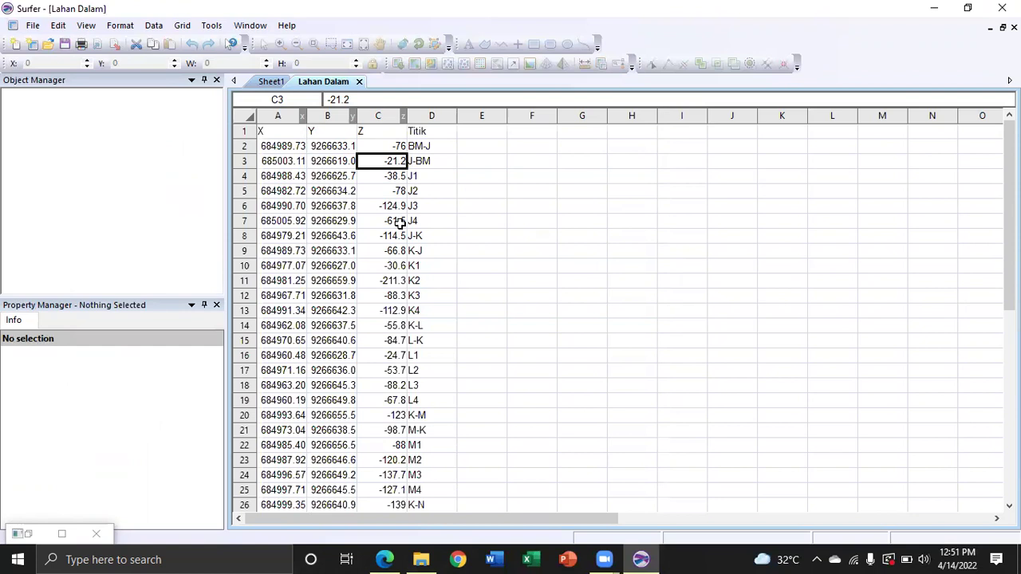
# Step: Open the Lahan Dalam Surfer Grid file from the Peta folder in File Explorer and return to Surfer
pyautogui.click(421, 560)
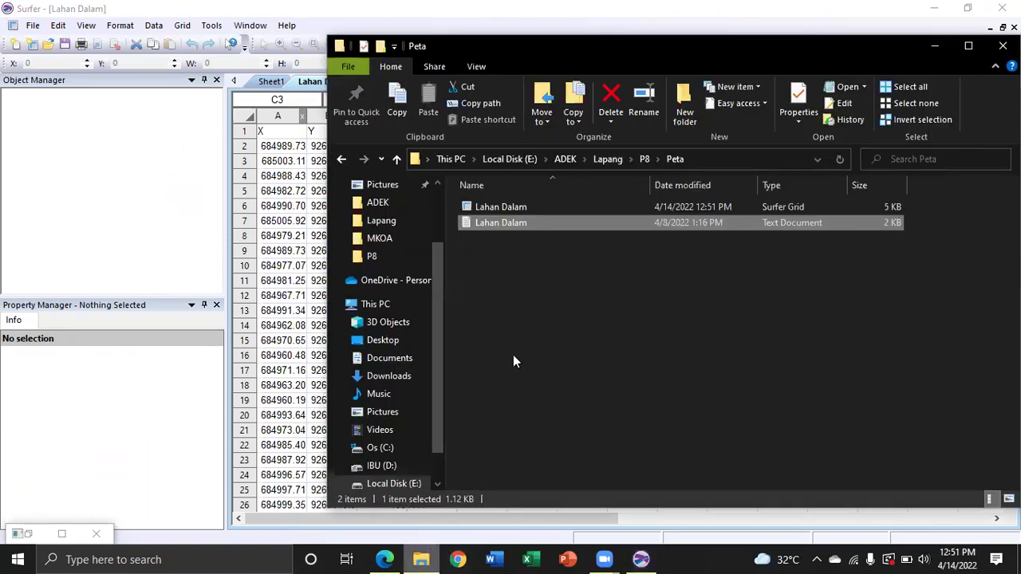
pyautogui.click(549, 209)
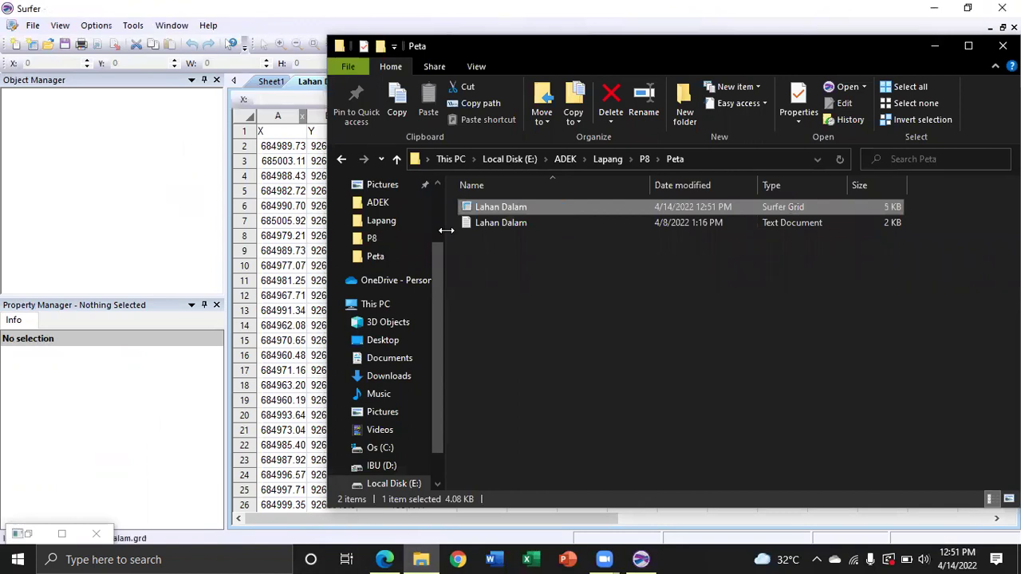
pyautogui.click(234, 278)
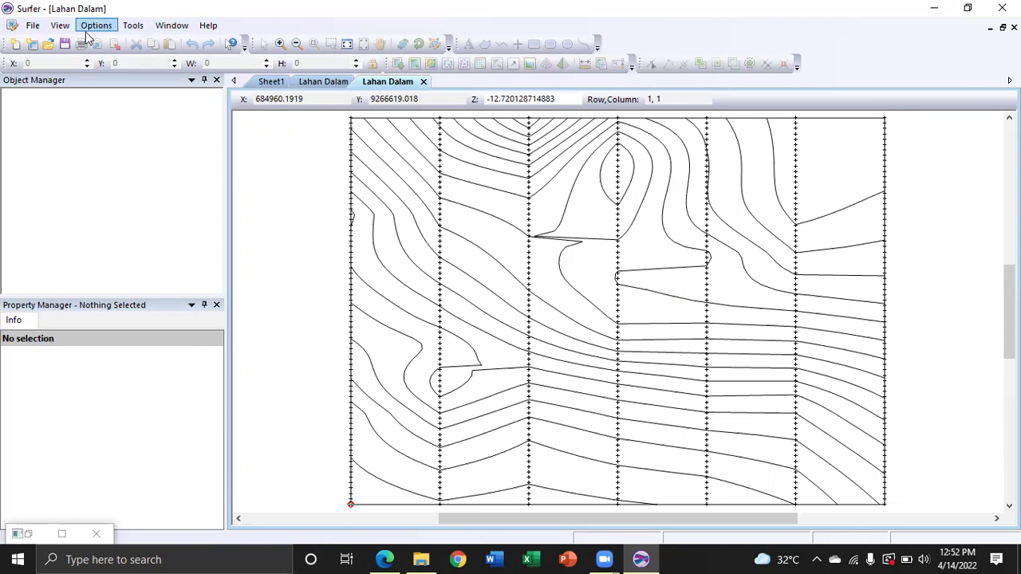
# Step: Return to the Lahan Dalam worksheet and create a new blank plot document
pyautogui.click(315, 83)
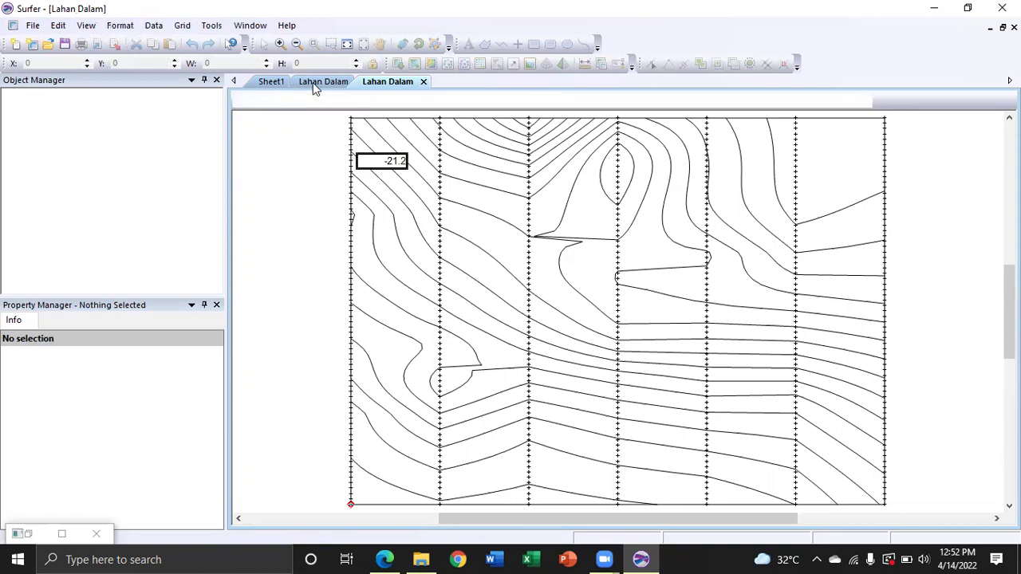
pyautogui.click(33, 25)
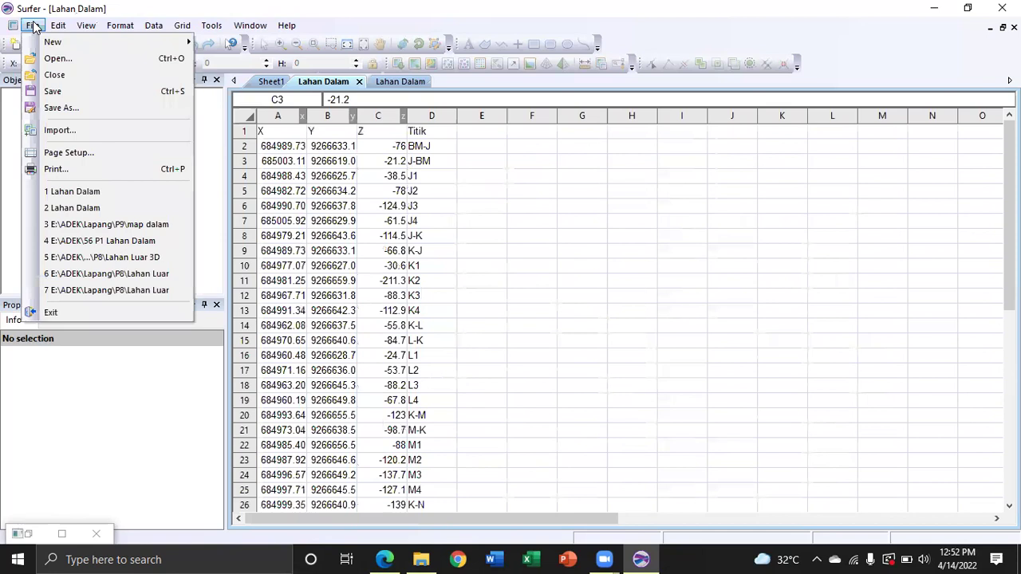
pyautogui.moveTo(128, 43)
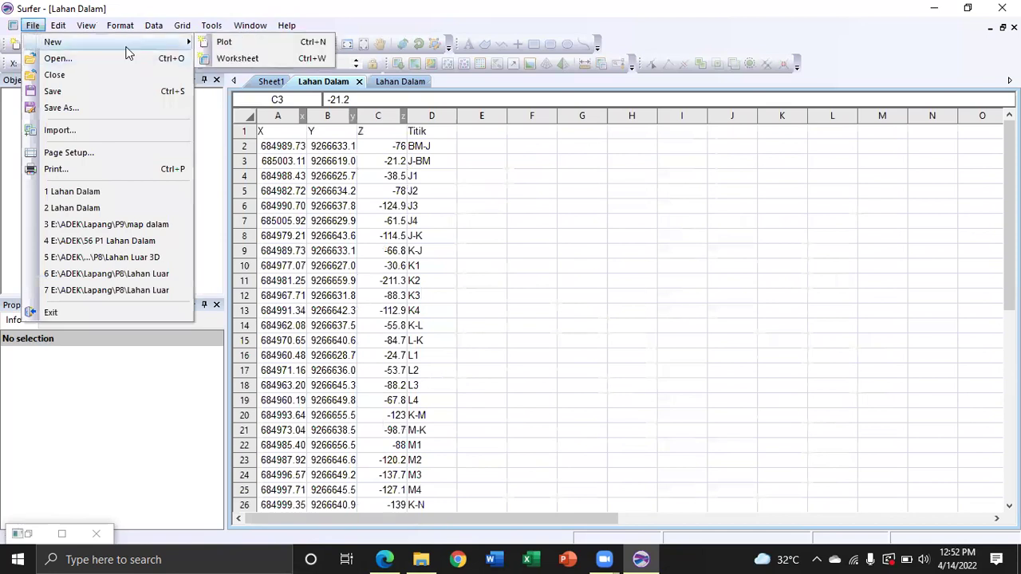
pyautogui.click(303, 46)
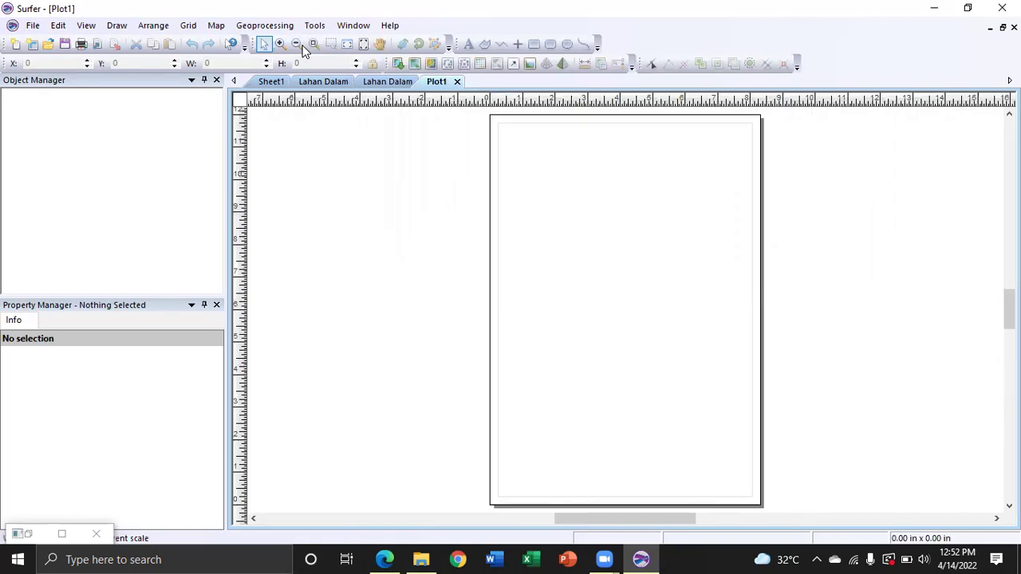
# Step: Create a new contour map in the plot from the Lahan Dalam.grd file
pyautogui.click(216, 26)
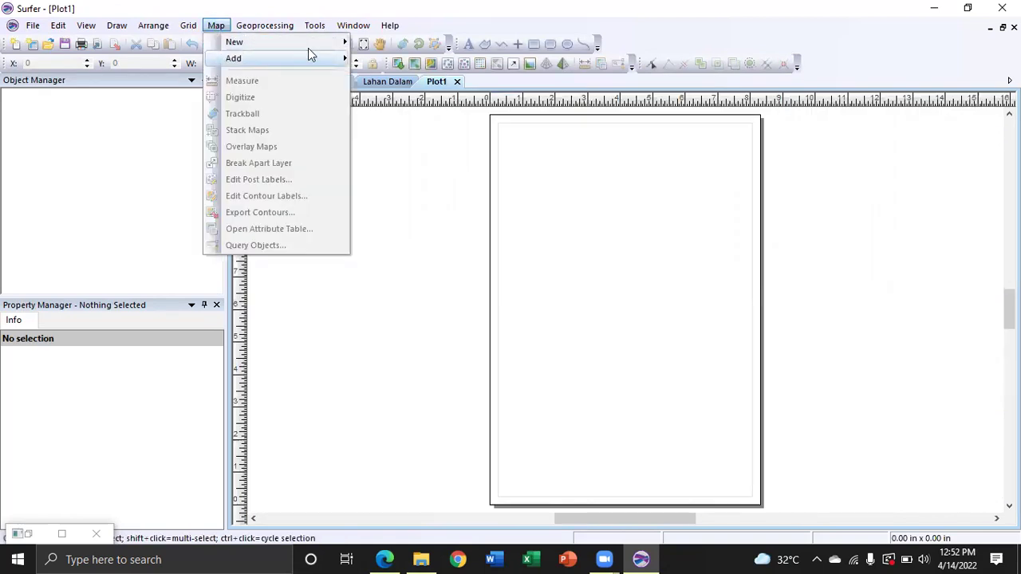
pyautogui.moveTo(313, 48)
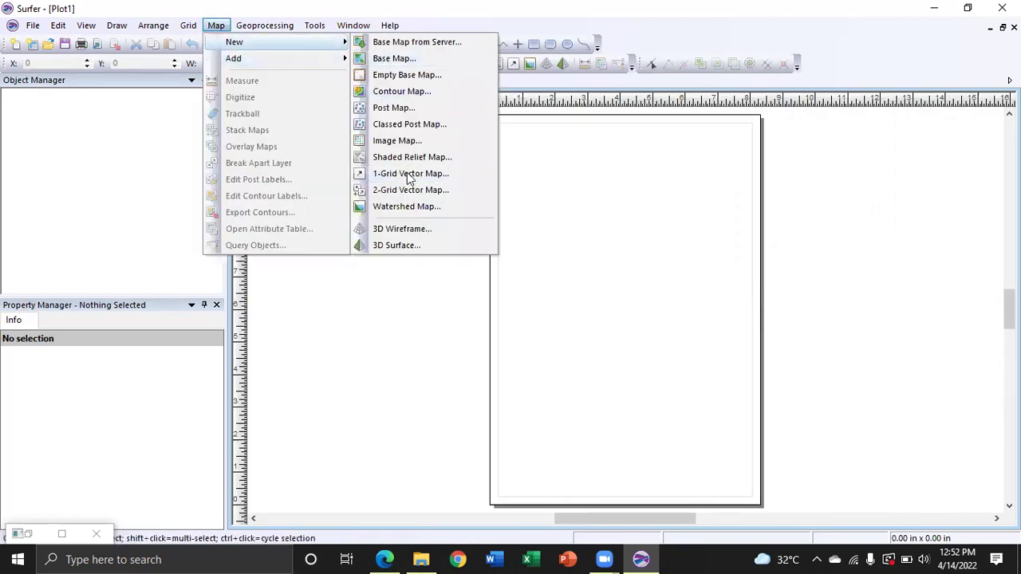
pyautogui.click(436, 101)
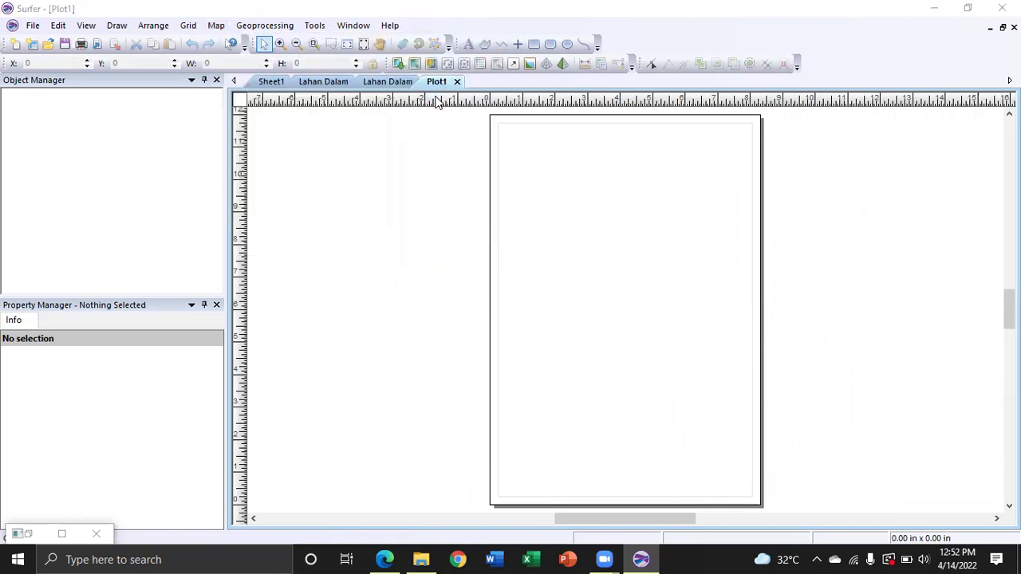
pyautogui.doubleClick(423, 152)
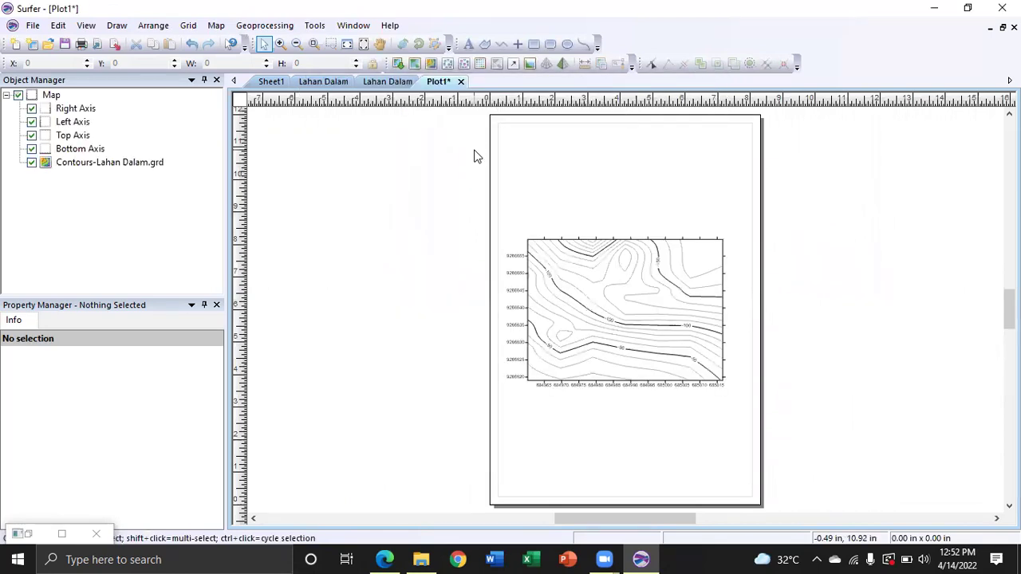
# Step: Move the contour map slightly up the page to about X 0.59 in, Y 3.91 in, and deselect it
pyautogui.click(651, 319)
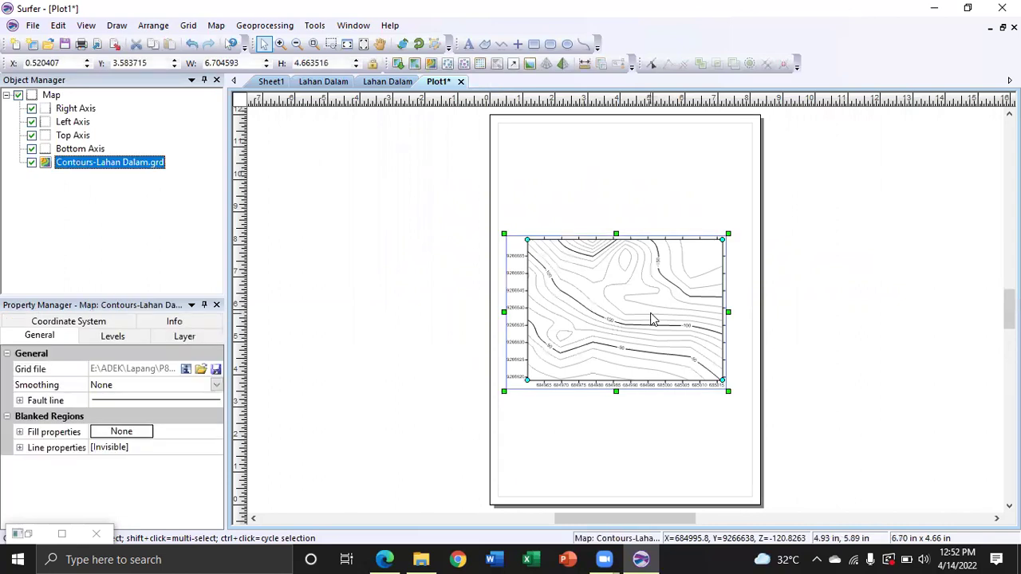
pyautogui.moveTo(651, 313); pyautogui.dragTo(654, 299)
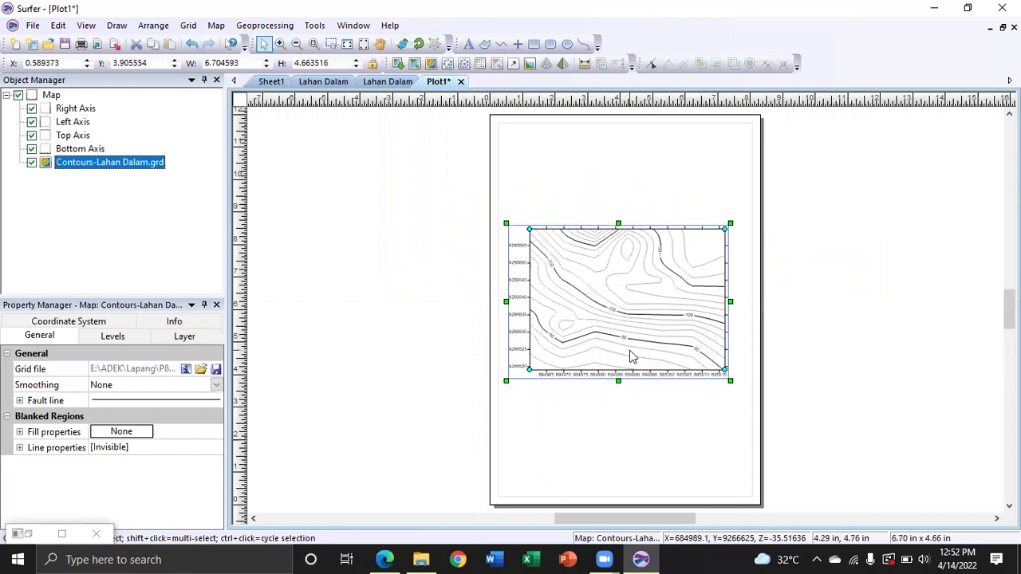
pyautogui.scroll(2, 630, 356)
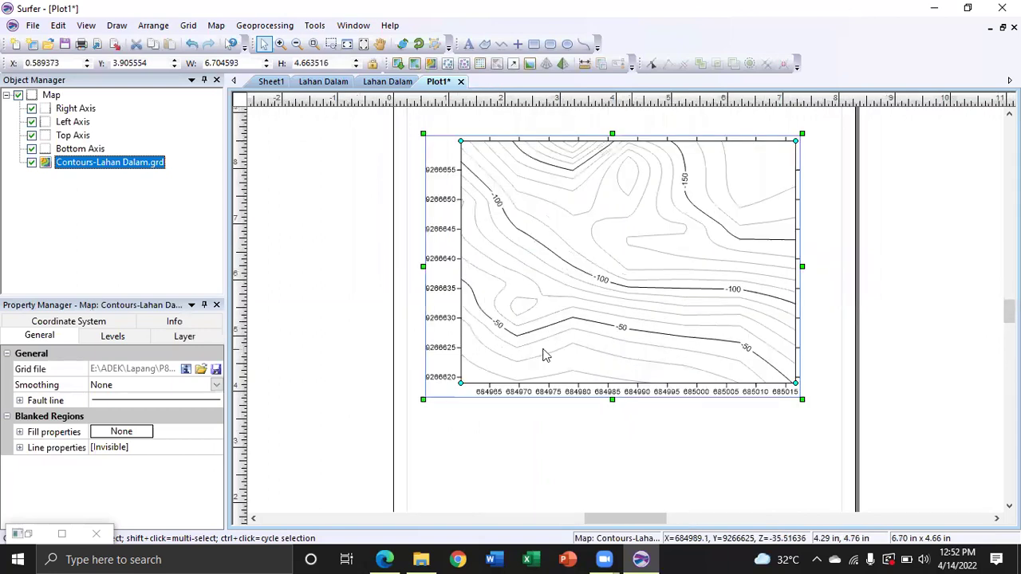
pyautogui.click(476, 421)
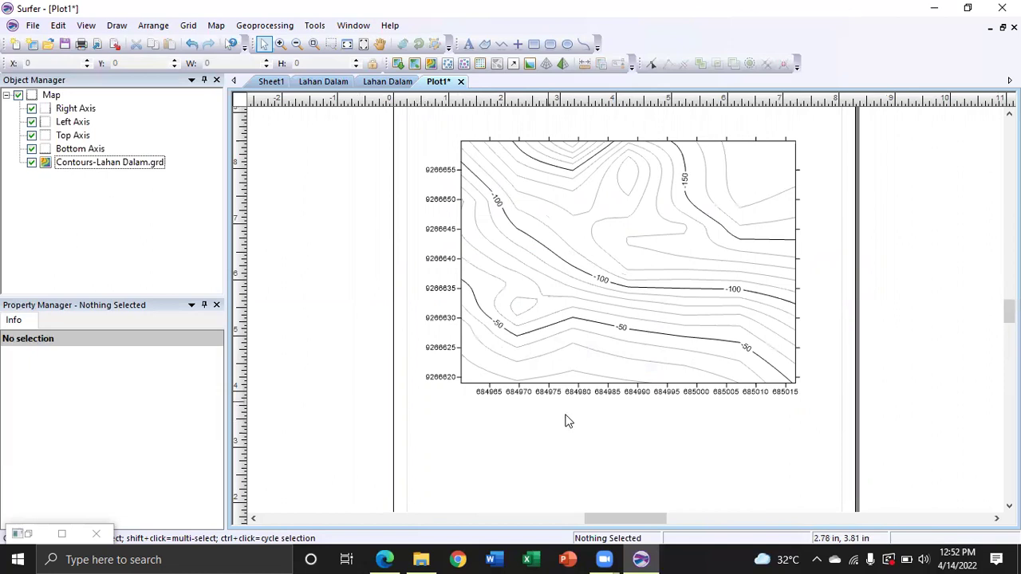
# Step: Turn on filled contours in the level settings of the Lahan Dalam contour layer
pyautogui.click(562, 229)
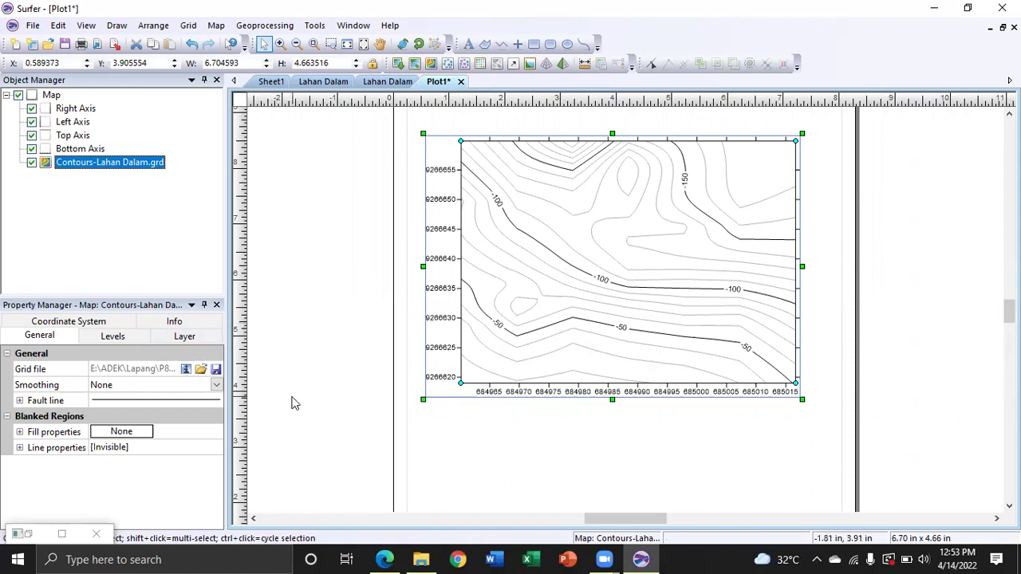
pyautogui.click(130, 343)
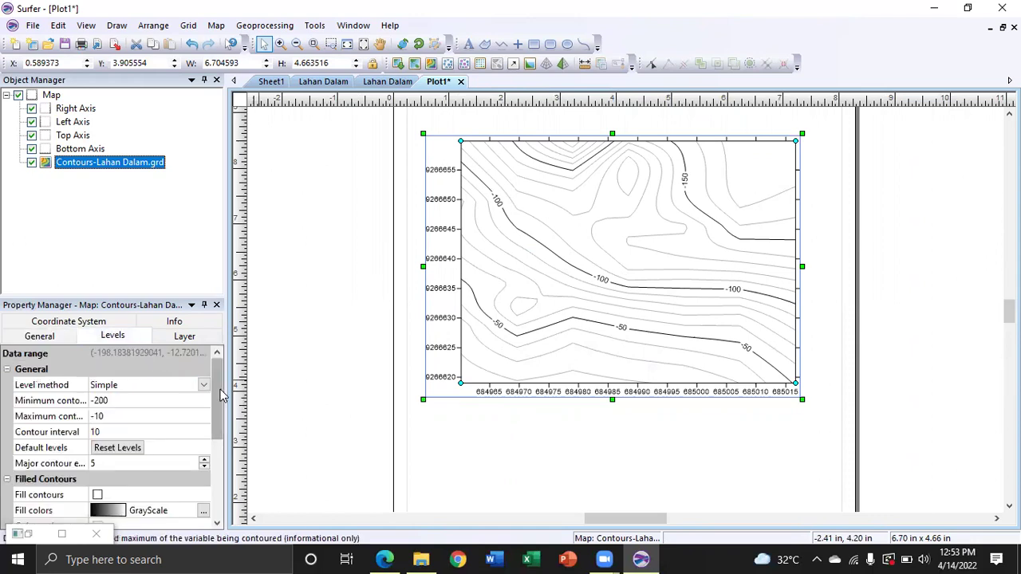
pyautogui.moveTo(221, 435); pyautogui.dragTo(222, 475)
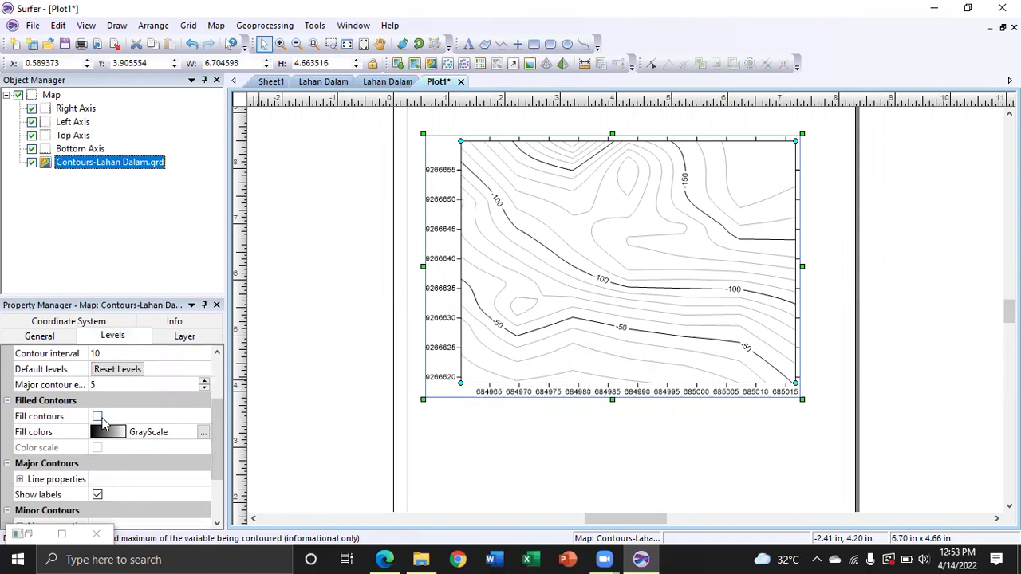
pyautogui.click(97, 417)
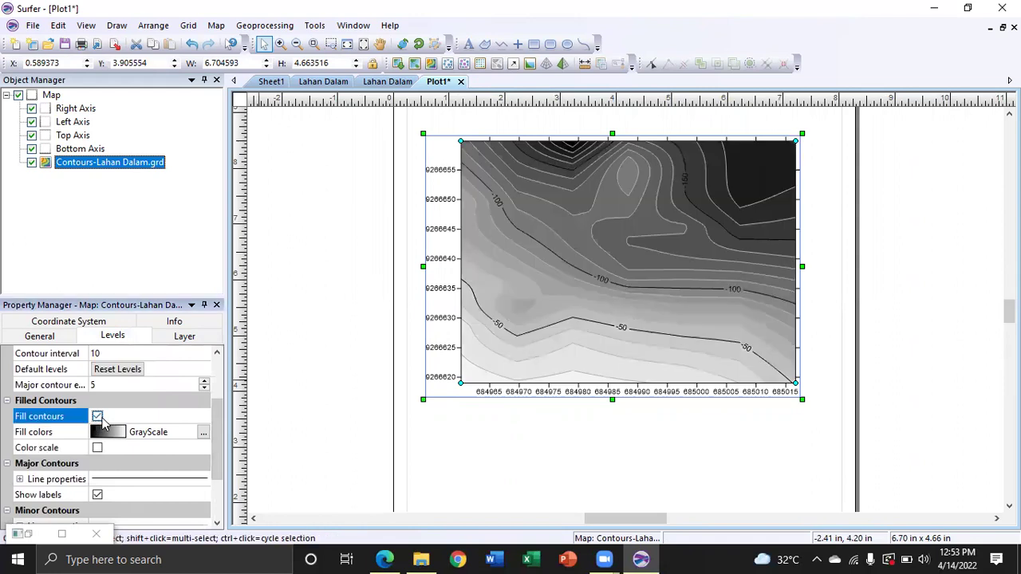
# Step: Set the contour fill colors to the Land2 colormap and show the color scale
pyautogui.click(203, 435)
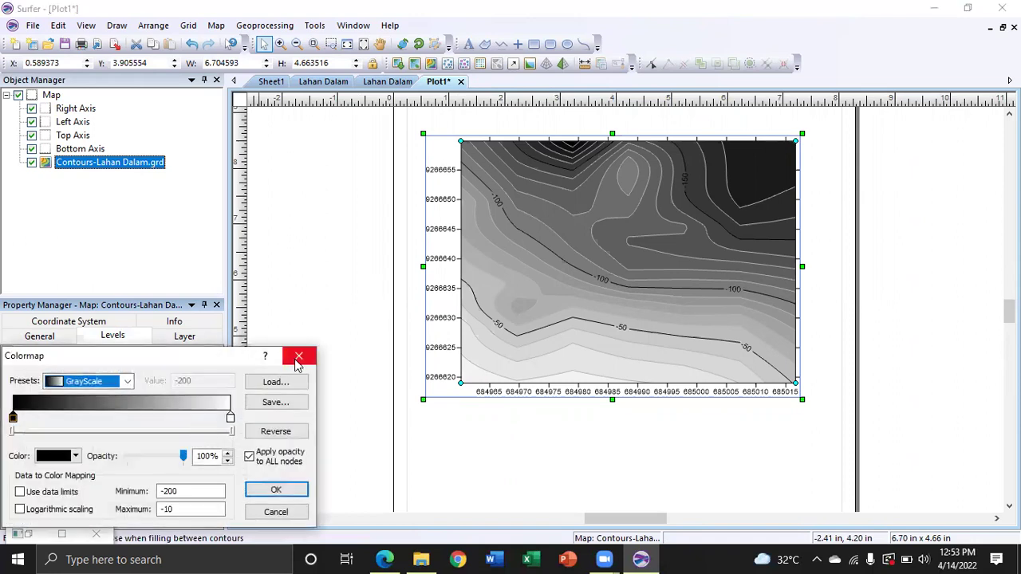
pyautogui.click(298, 357)
pyautogui.click(146, 438)
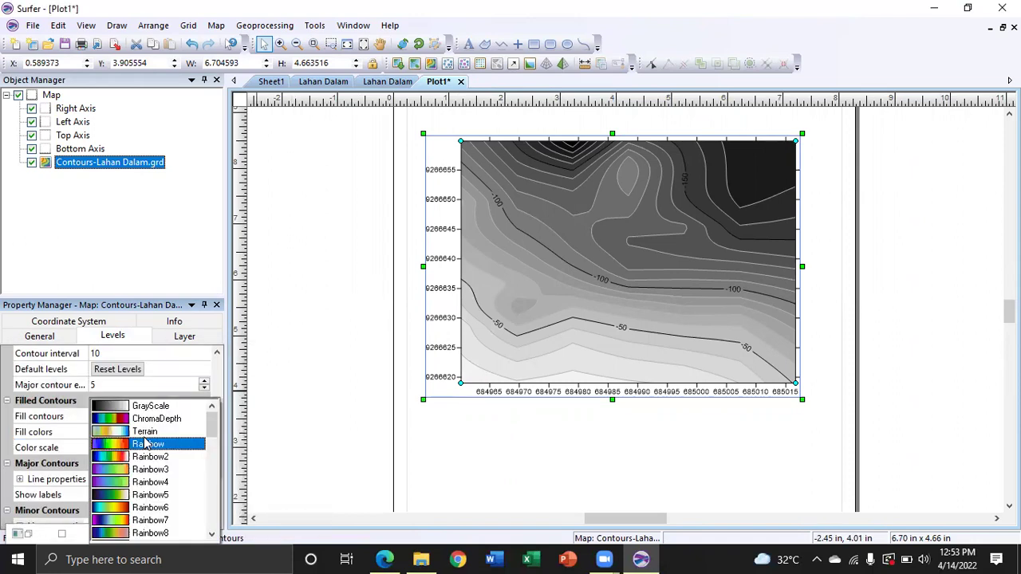
pyautogui.moveTo(214, 431); pyautogui.dragTo(214, 467)
pyautogui.click(226, 467)
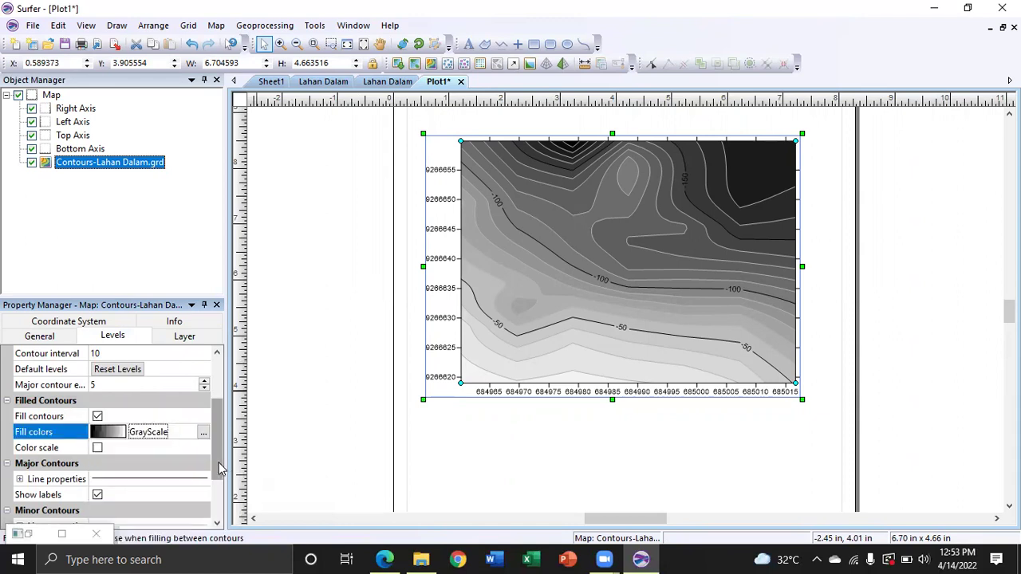
pyautogui.click(157, 439)
pyautogui.moveTo(217, 438); pyautogui.dragTo(217, 493)
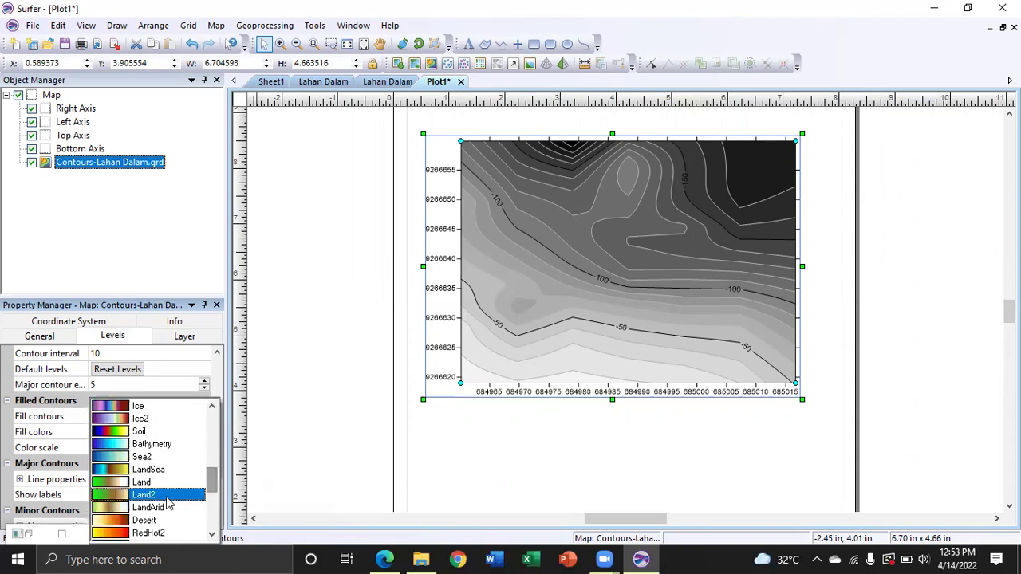
pyautogui.click(153, 495)
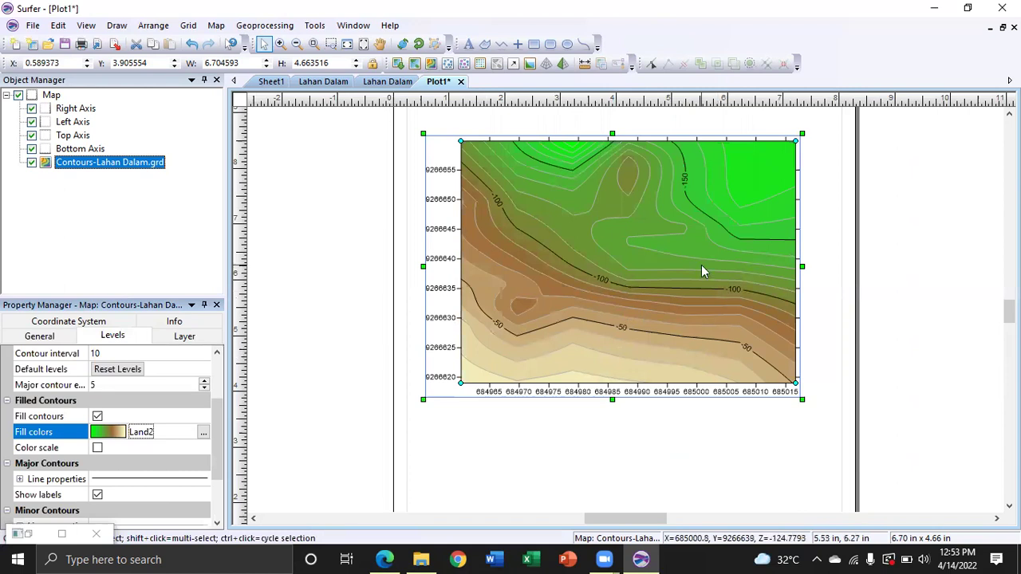
pyautogui.click(97, 450)
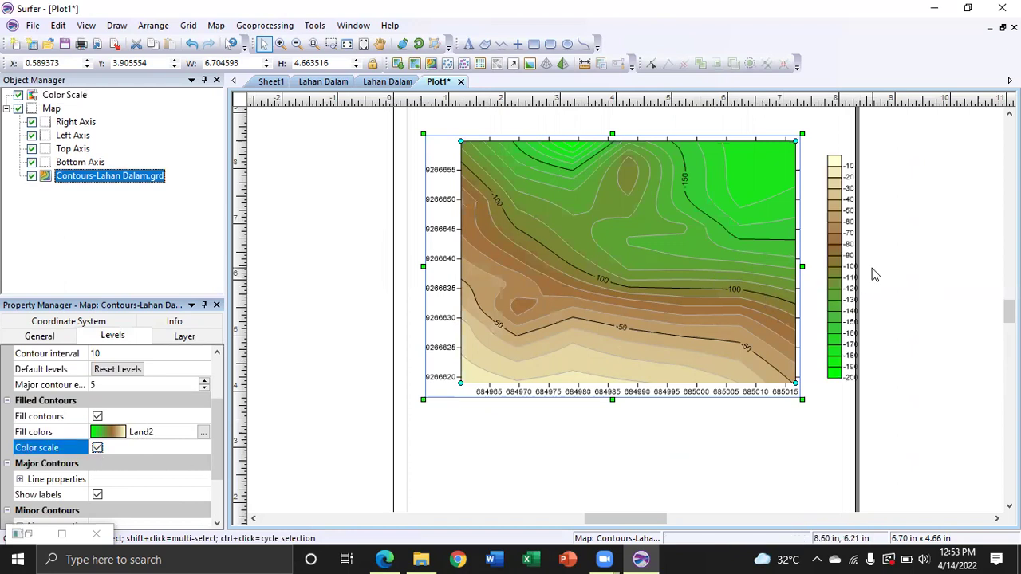
# Step: Shrink the contour map slightly from its lower corner and move the color scale beside it, at about X 7.06 in, Y 4.43 in
pyautogui.click(804, 403)
pyautogui.click(777, 365)
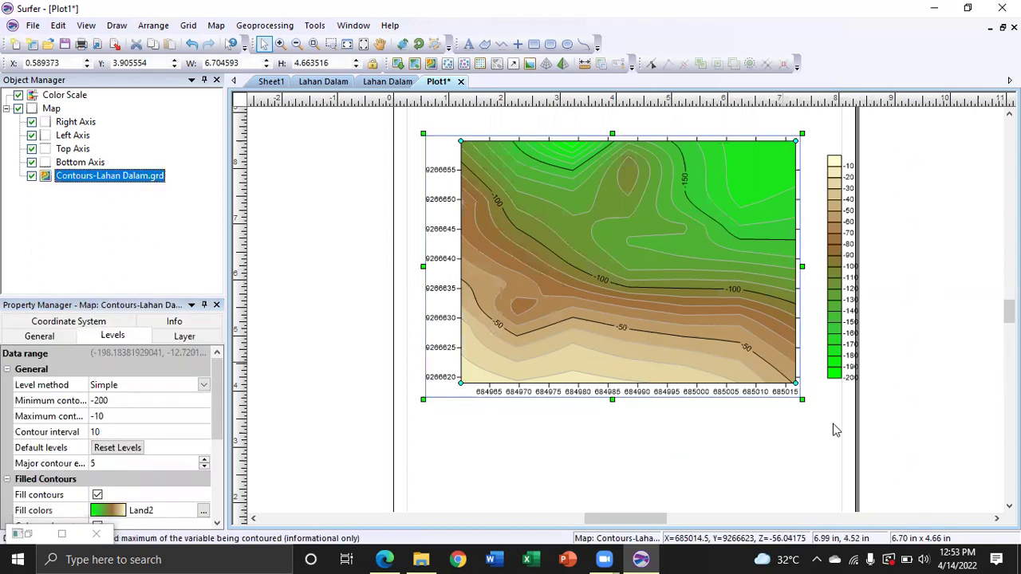
pyautogui.moveTo(802, 399); pyautogui.dragTo(784, 387)
pyautogui.moveTo(836, 339); pyautogui.dragTo(792, 331)
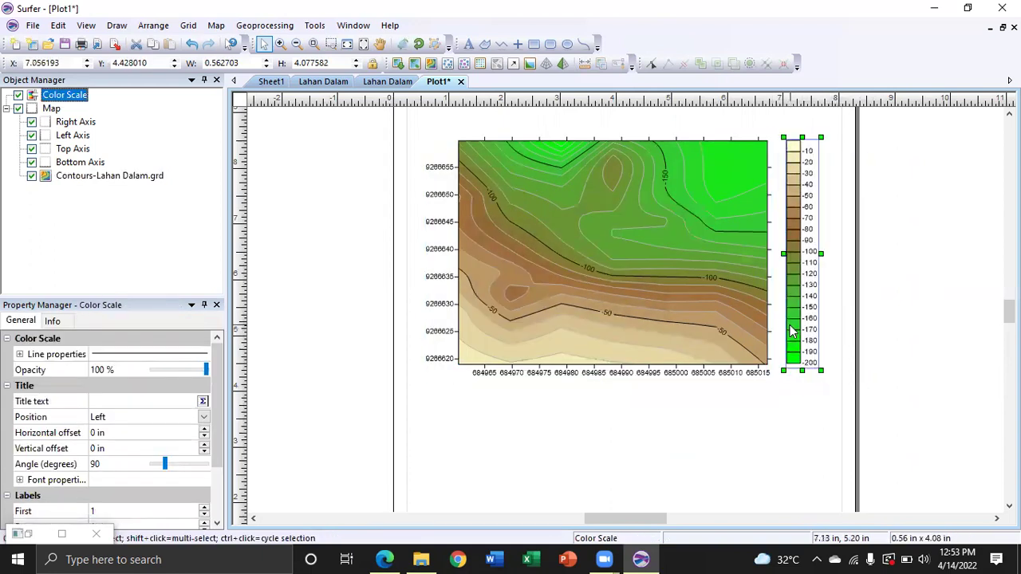
pyautogui.click(854, 298)
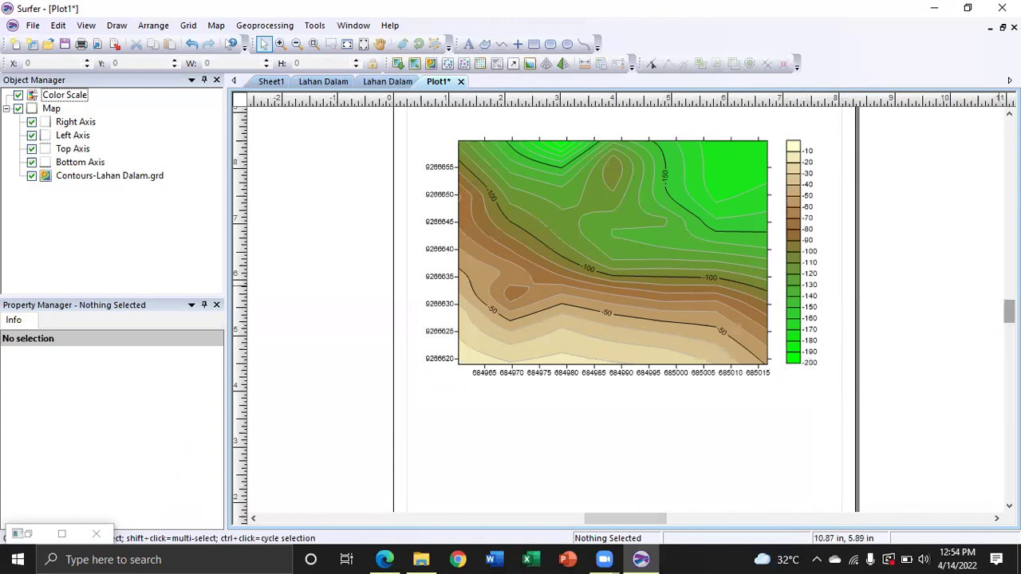
pyautogui.scroll(1, 1009, 311)
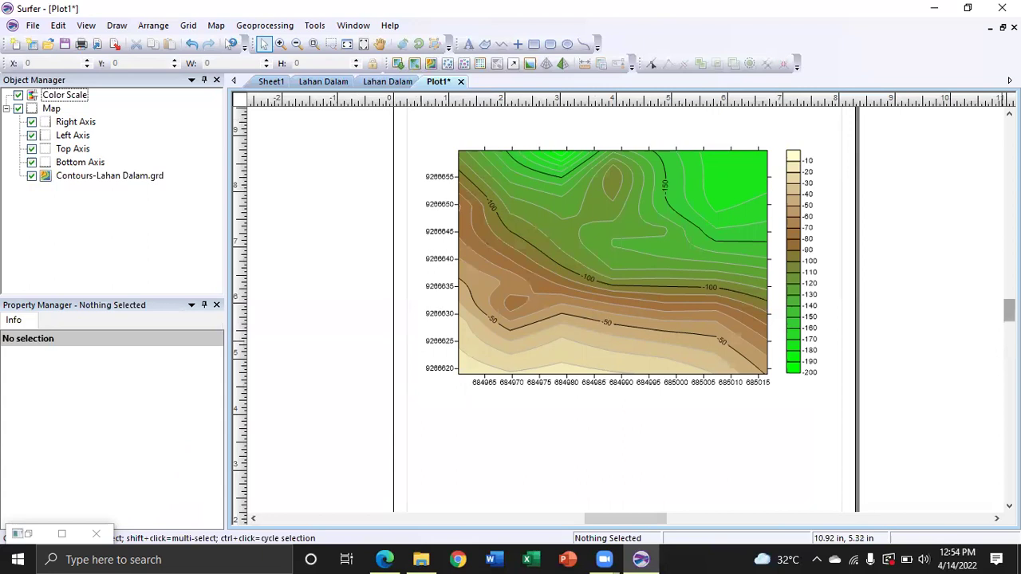
pyautogui.scroll(3, 622, 311)
pyautogui.scroll(-2, 623, 311)
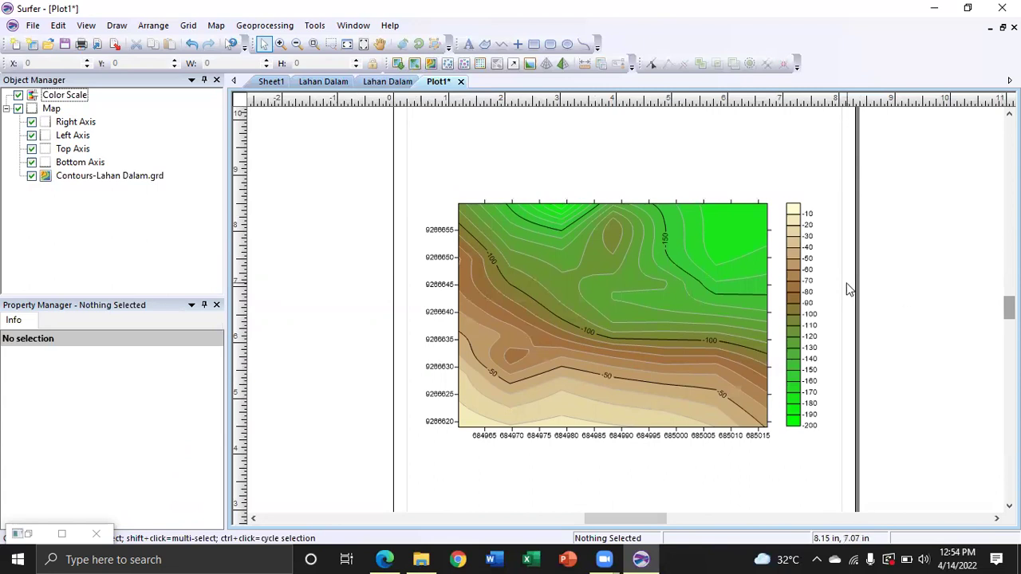
pyautogui.scroll(4, 622, 311)
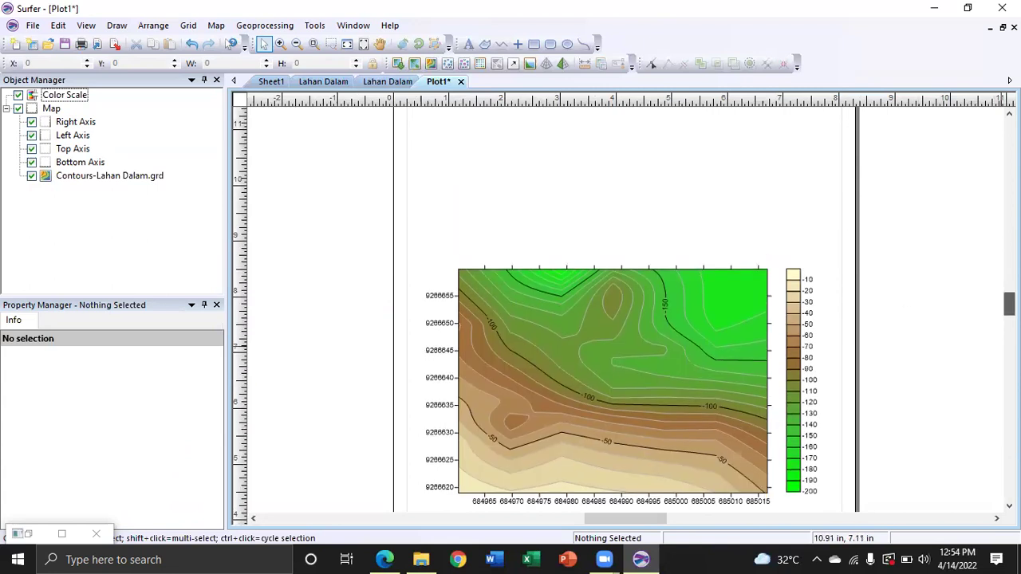
pyautogui.scroll(-2, 623, 311)
pyautogui.scroll(1, 613, 395)
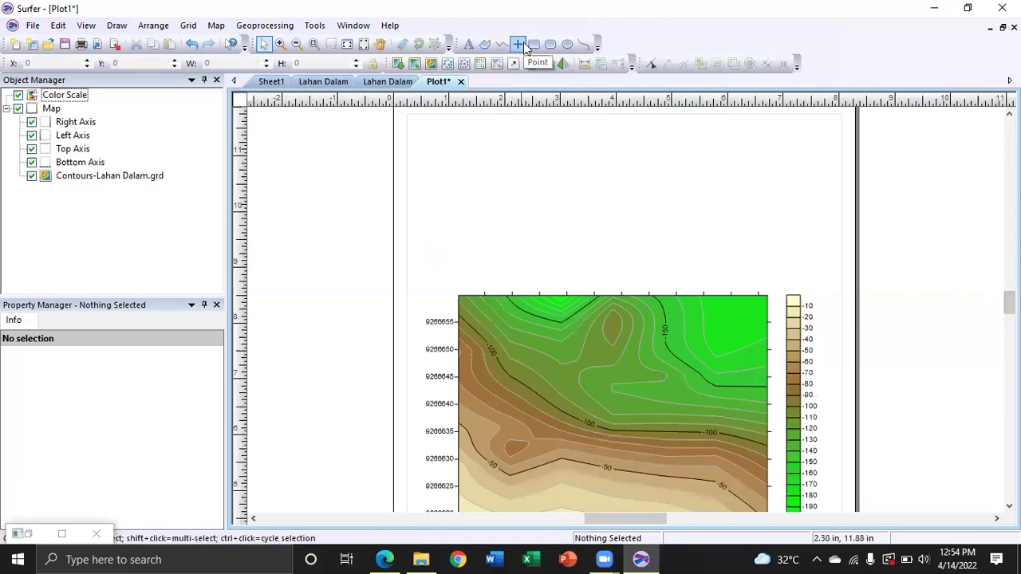
pyautogui.click(469, 45)
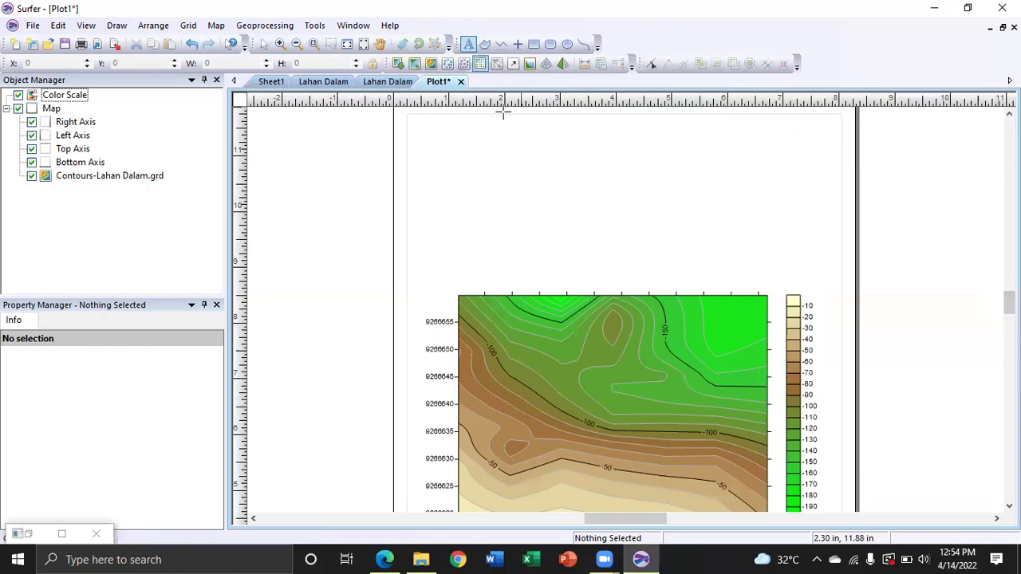
pyautogui.click(470, 198)
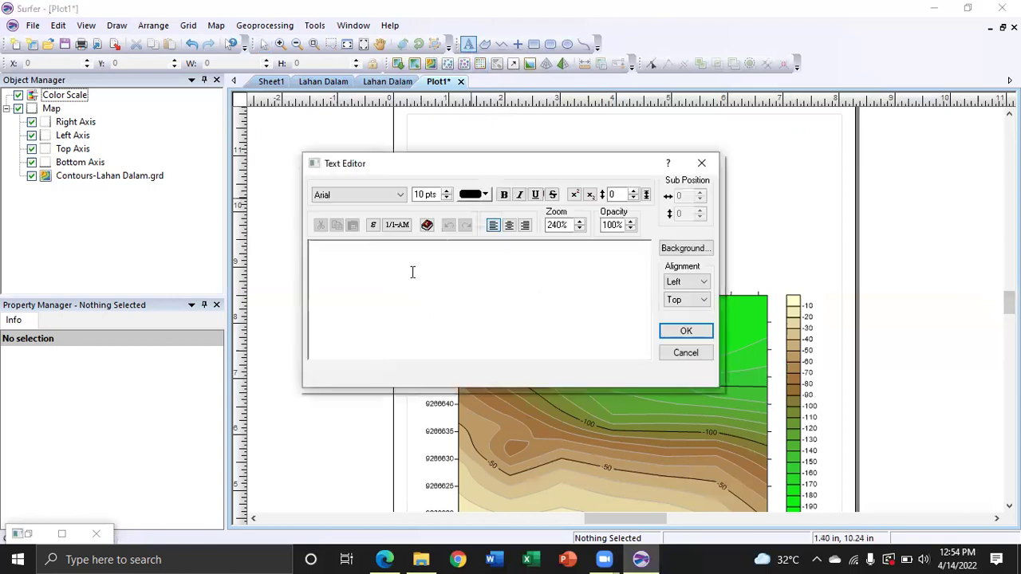
pyautogui.click(702, 163)
pyautogui.press('Escape')
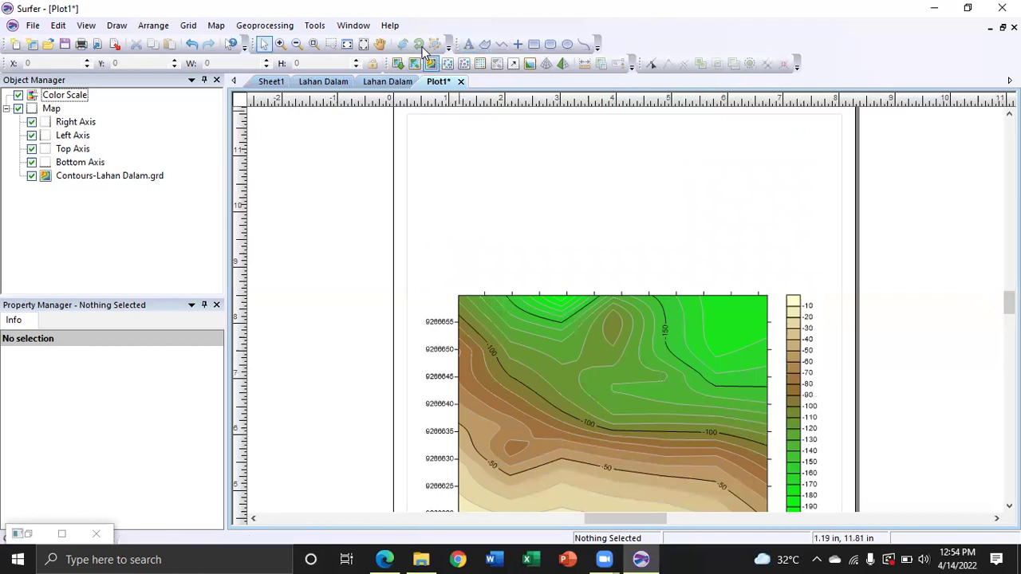
# Step: Place a text object near the page's upper-left corner reading "PETA 2D" with "LAHAN DALAM" on a second line
pyautogui.click(471, 45)
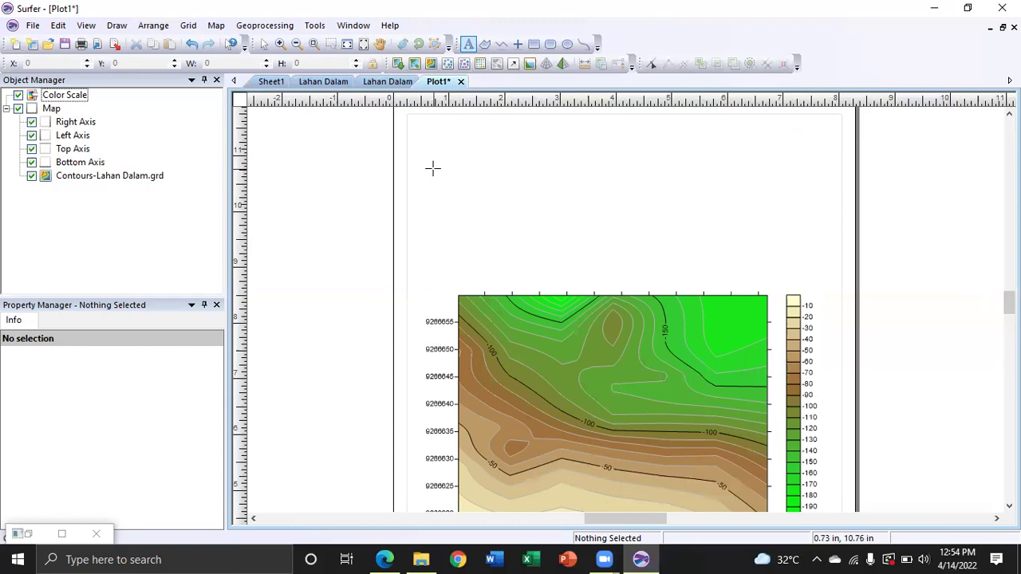
pyautogui.click(433, 167)
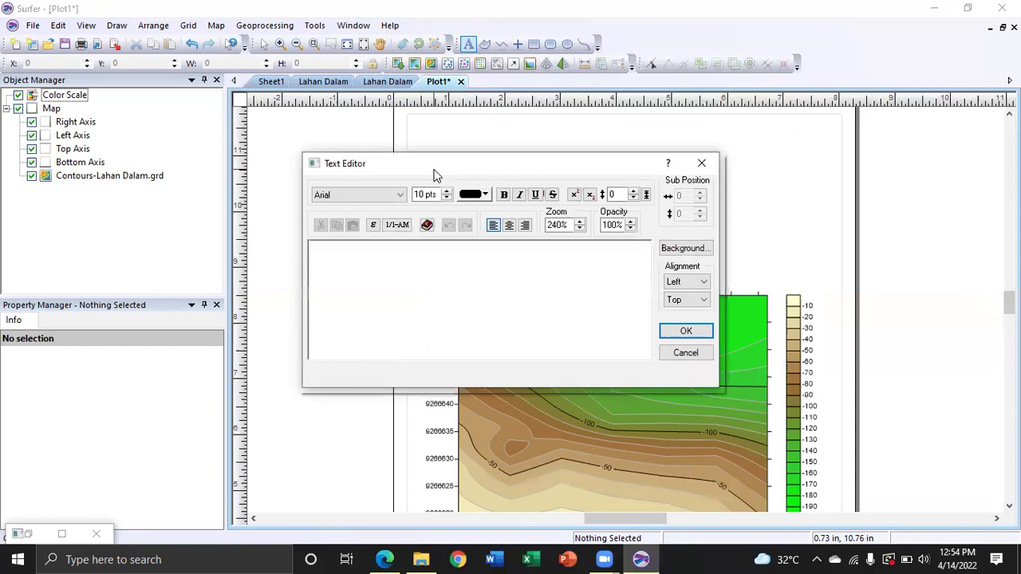
pyautogui.write('PETA')
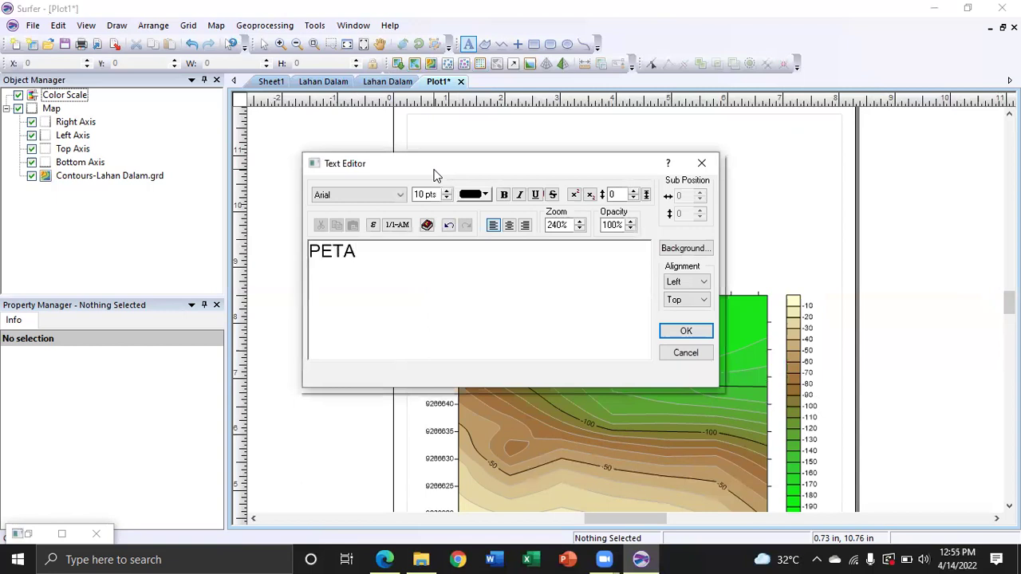
pyautogui.write(' LAHAN')
pyautogui.press('BackSpace')
pyautogui.press('BackSpace')
pyautogui.press('BackSpace')
pyautogui.press('BackSpace')
pyautogui.press('BackSpace')
pyautogui.write('2D')
pyautogui.press('Return')
pyautogui.write('LAHAN DALAM')
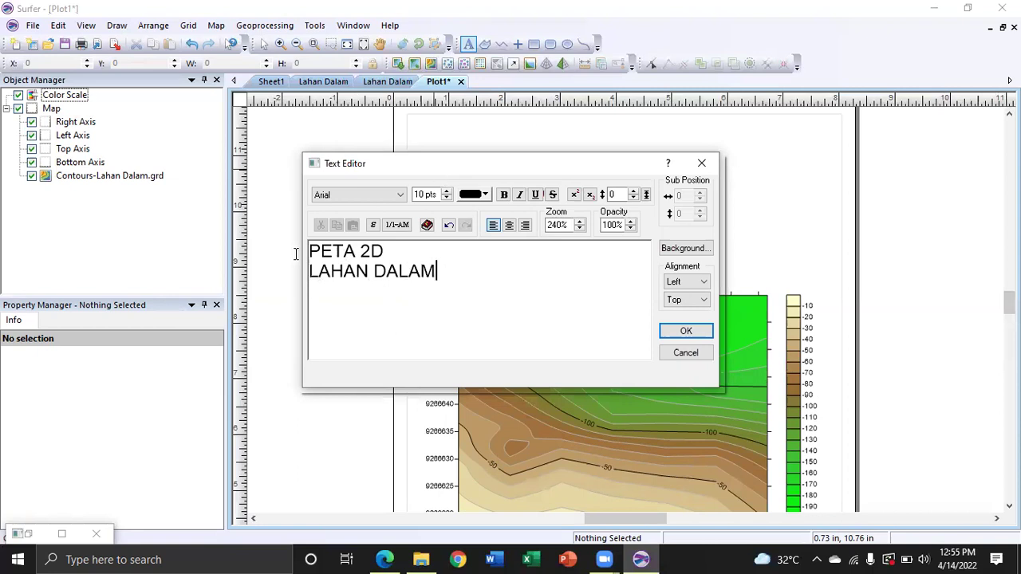
# Step: Make both lines of the title text bold and left-aligned, and accept the text
pyautogui.hotkey('ctrl', 'a')
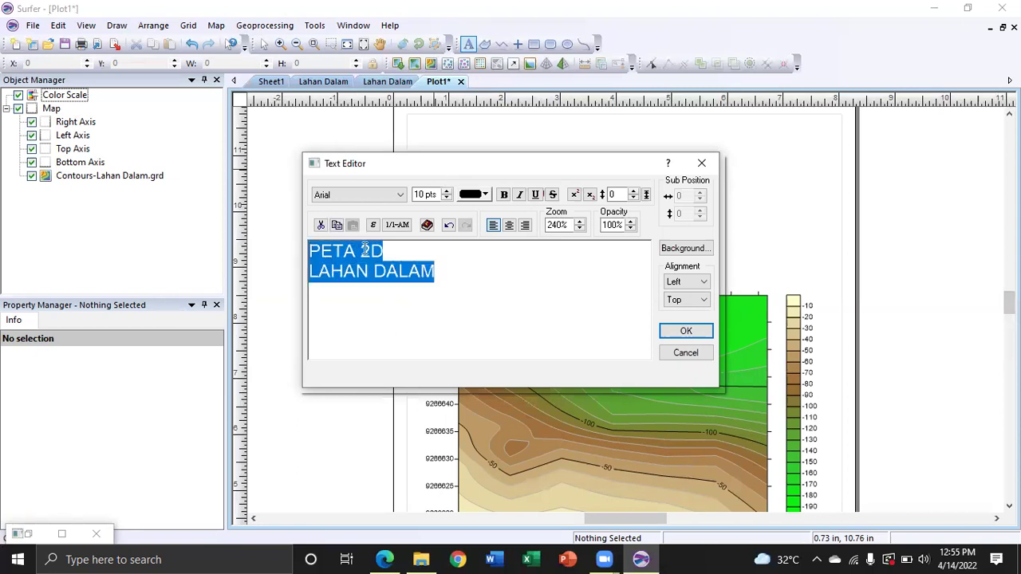
pyautogui.click(505, 195)
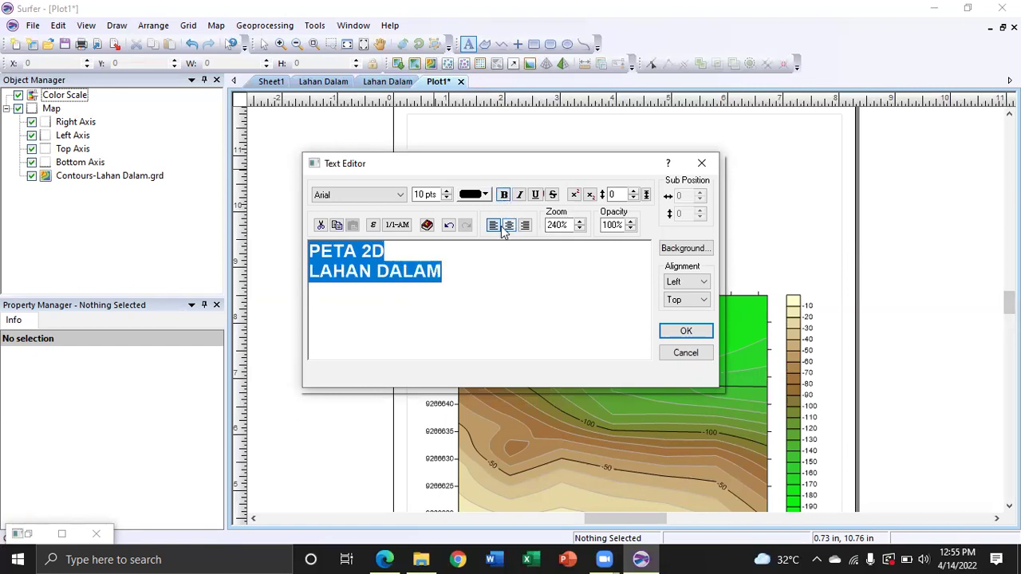
pyautogui.click(509, 225)
pyautogui.click(495, 227)
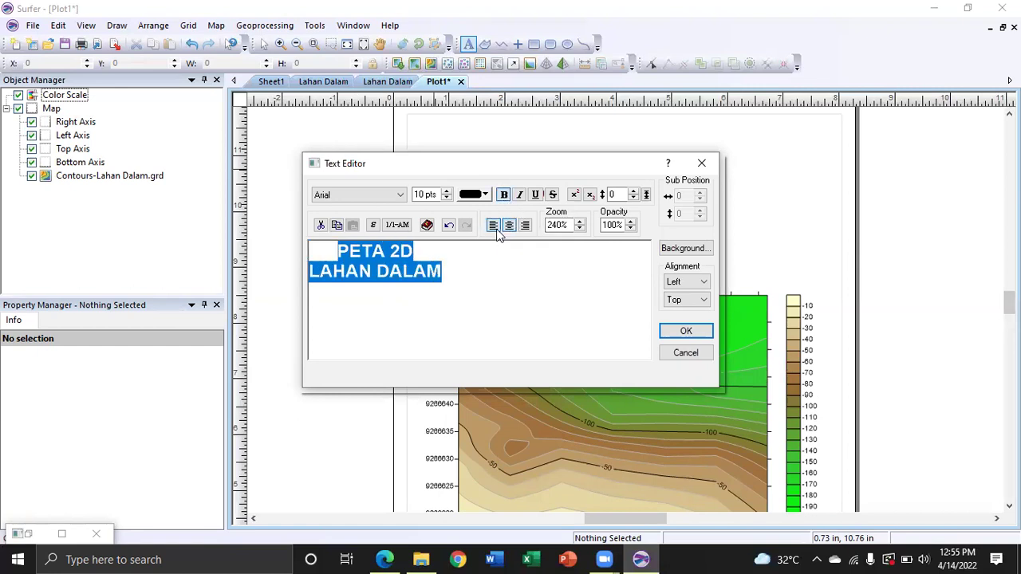
pyautogui.click(686, 332)
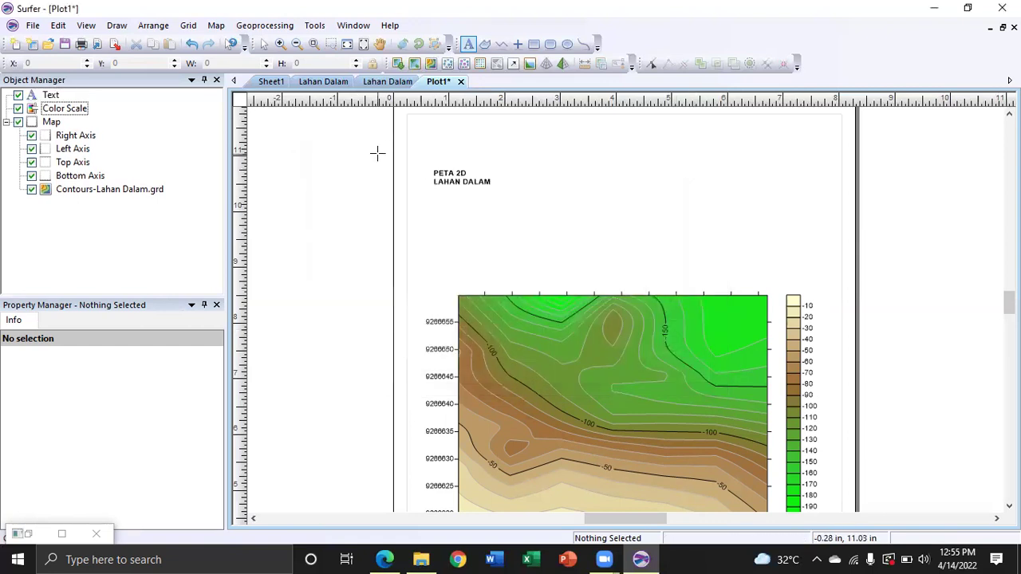
# Step: Enlarge the title text to about 3.88 x 1.17 in and move it slightly up the page above the map
pyautogui.click(468, 46)
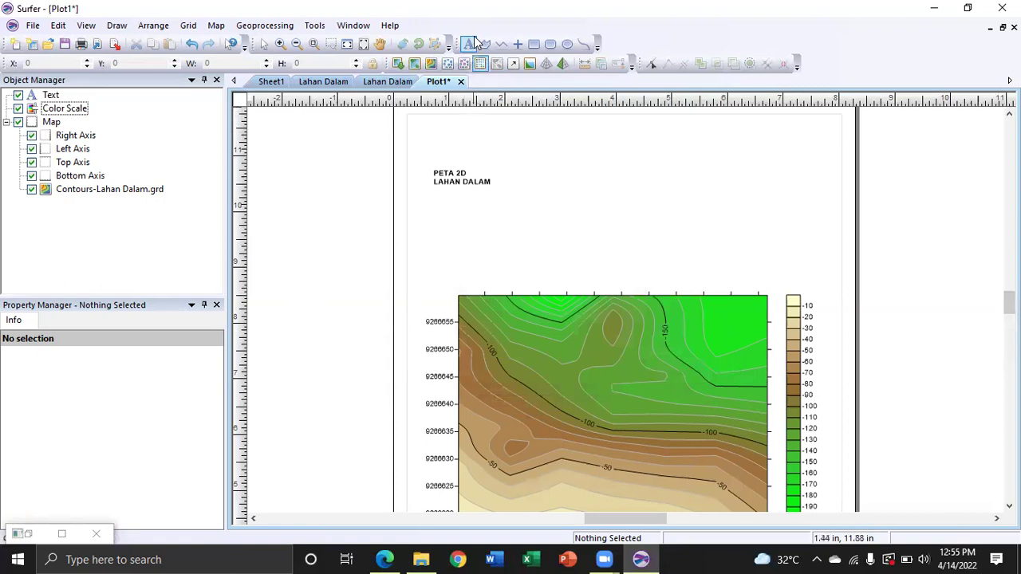
pyautogui.click(265, 44)
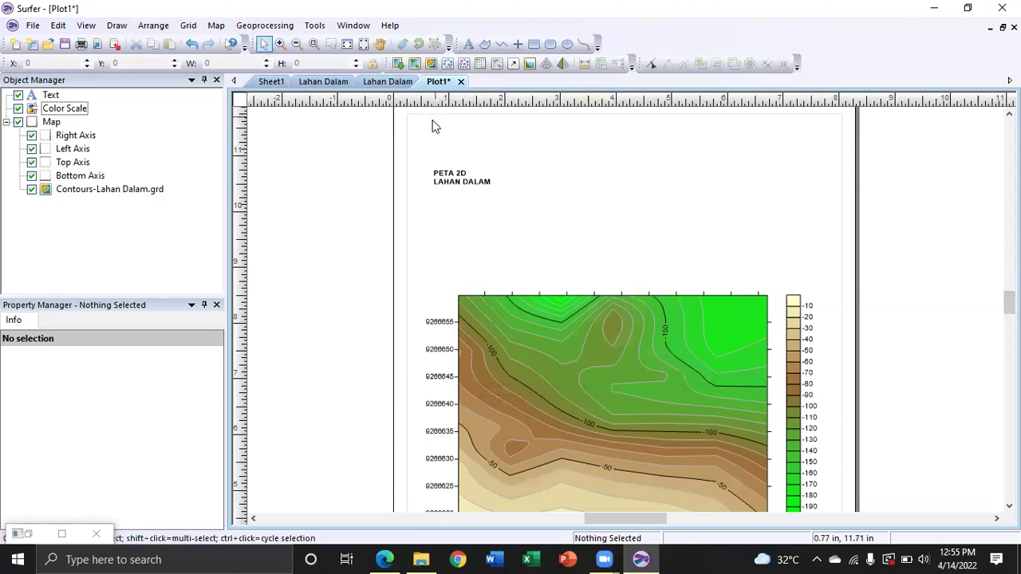
pyautogui.click(452, 179)
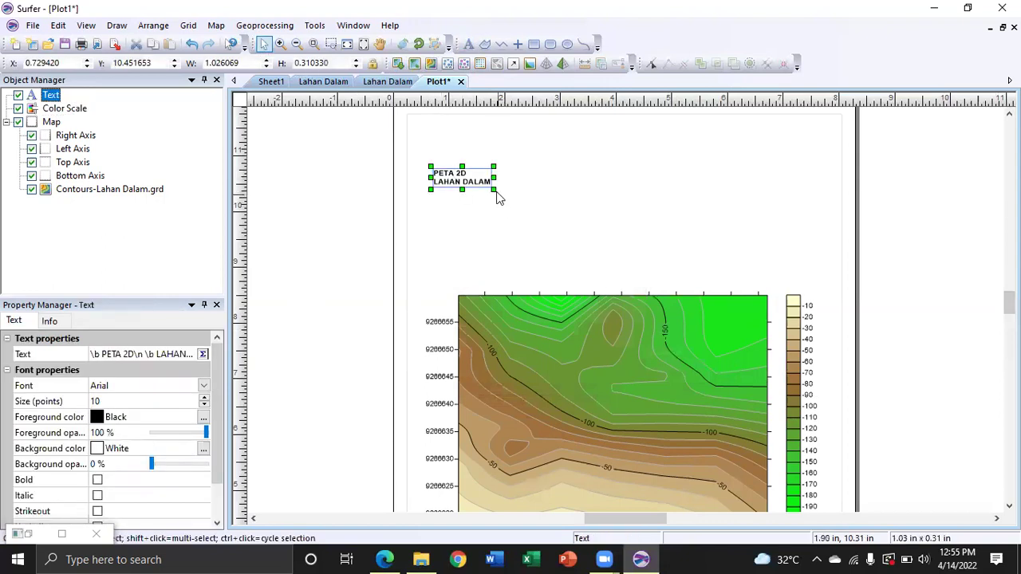
pyautogui.moveTo(493, 190); pyautogui.dragTo(648, 276)
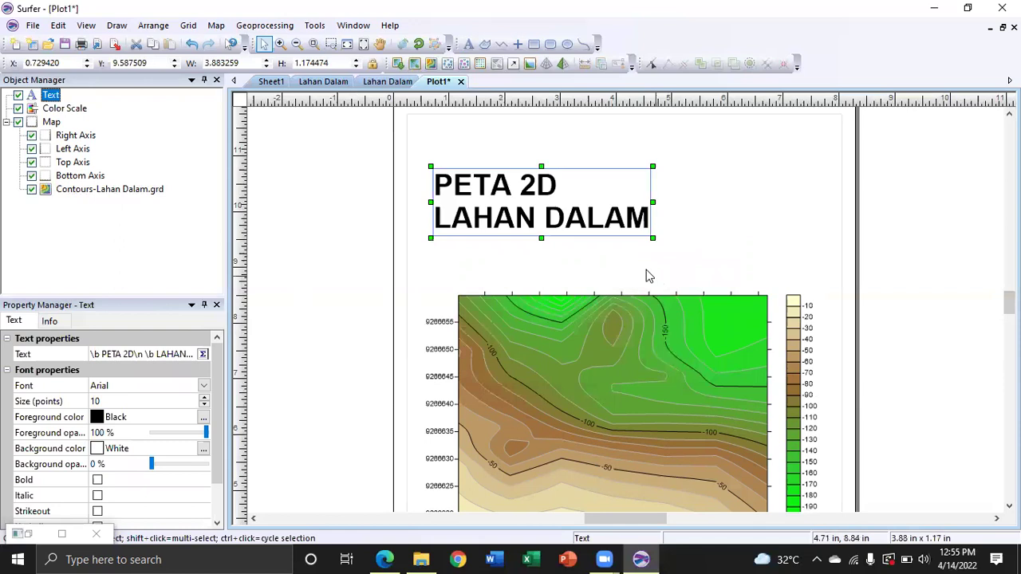
pyautogui.moveTo(568, 209); pyautogui.dragTo(558, 214)
pyautogui.click(773, 207)
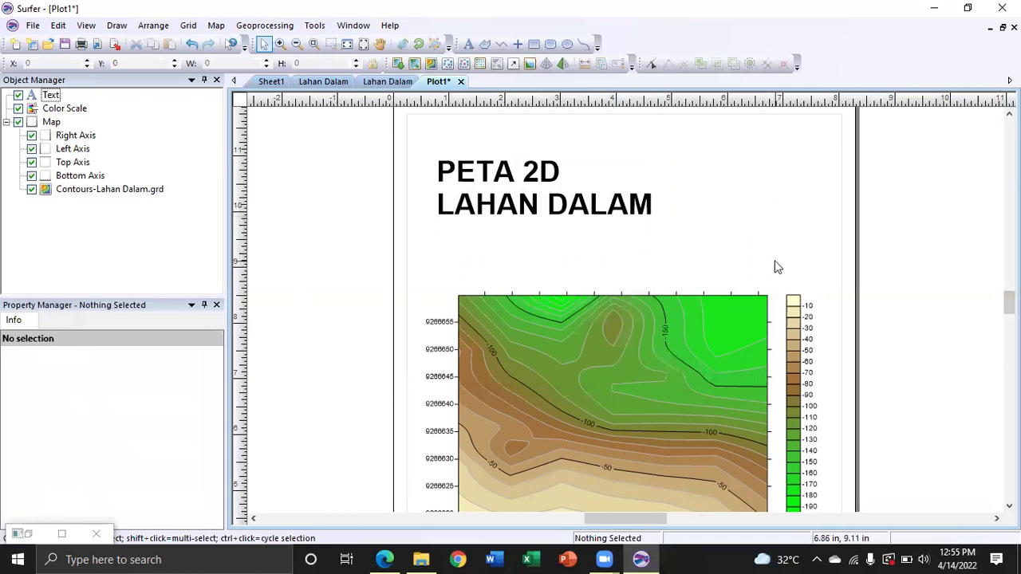
# Step: Add a scale bar to the Lahan Dalam contour map and deselect the map
pyautogui.scroll(1, 778, 267)
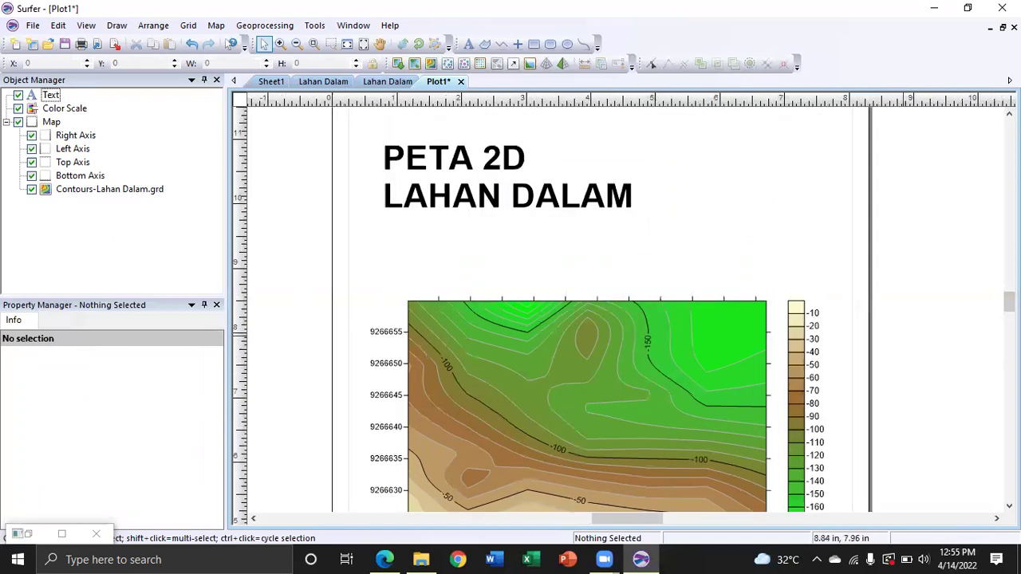
pyautogui.scroll(-3, 624, 315)
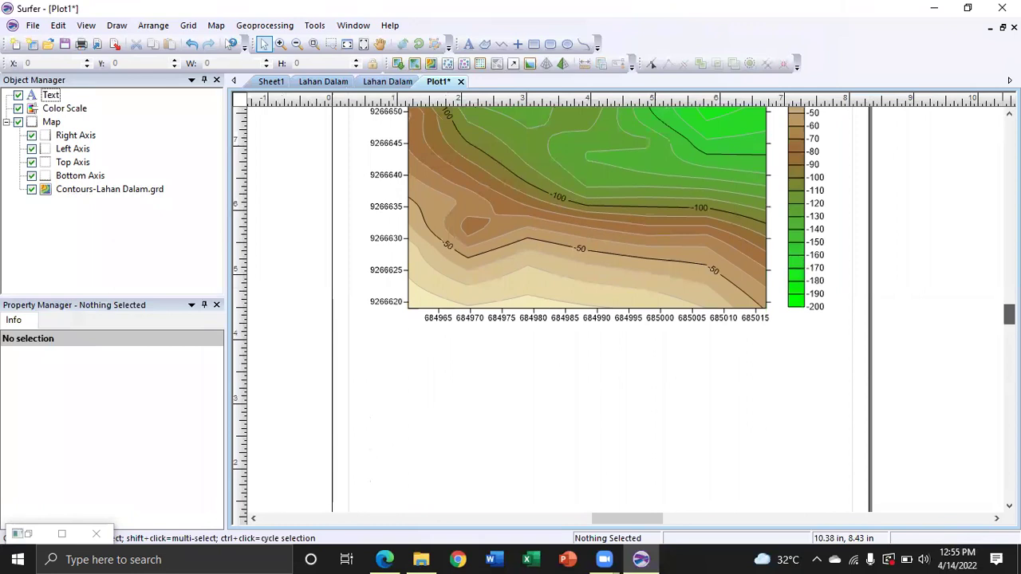
pyautogui.scroll(1, 556, 315)
pyautogui.click(555, 315)
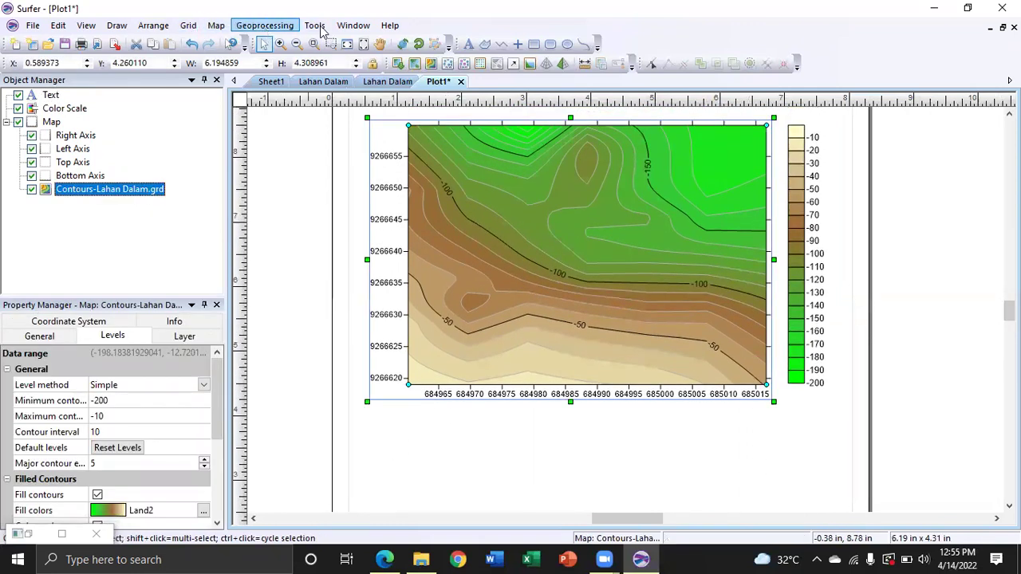
pyautogui.rightClick(501, 175)
pyautogui.moveTo(631, 380)
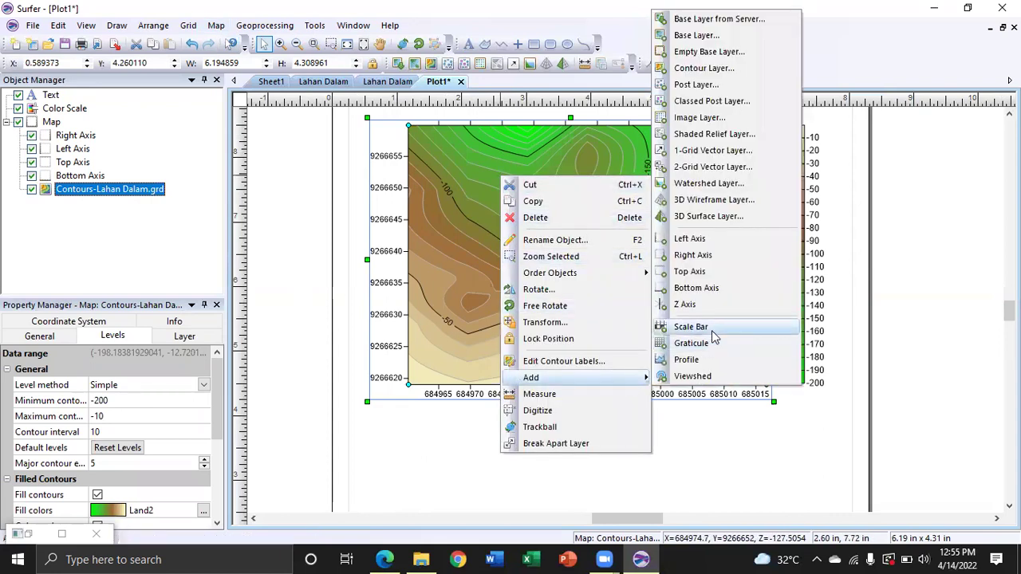
pyautogui.click(691, 327)
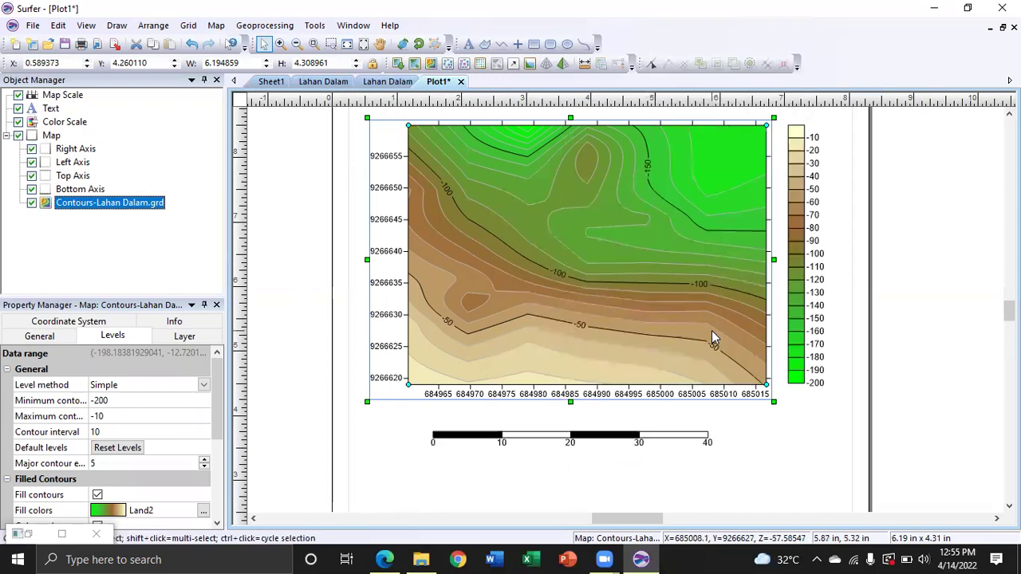
pyautogui.click(766, 446)
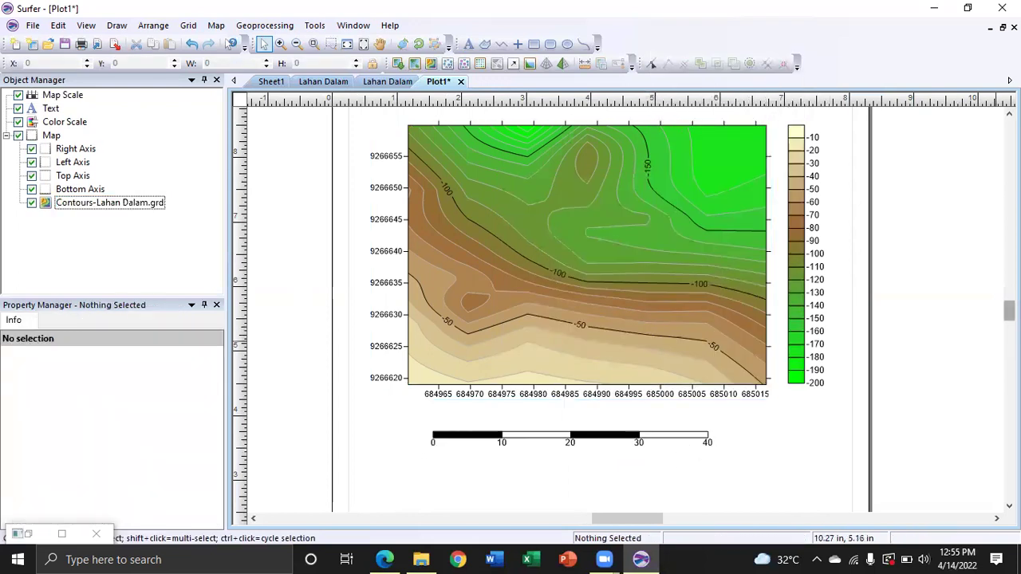
# Step: Place a point symbol beside the title, above the map's upper-right corner, at about X 6.76 in, Y 9.73 in
pyautogui.scroll(3, 623, 311)
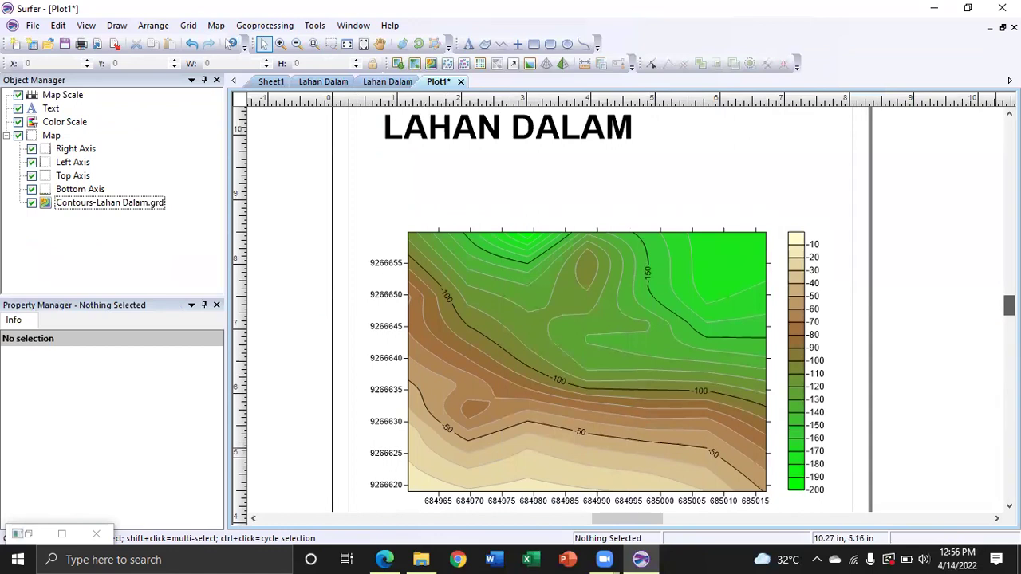
pyautogui.scroll(2, 622, 312)
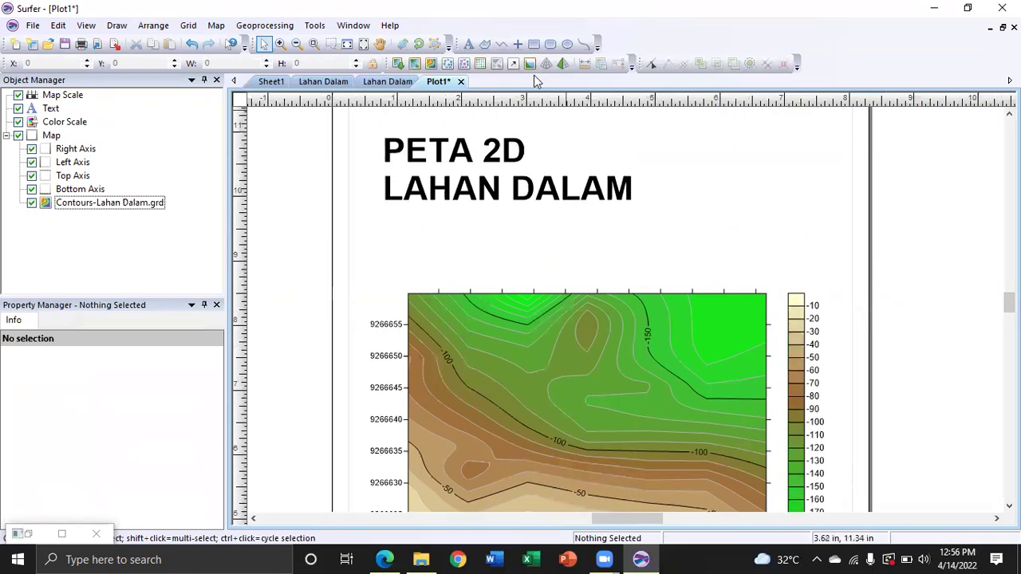
pyautogui.click(518, 46)
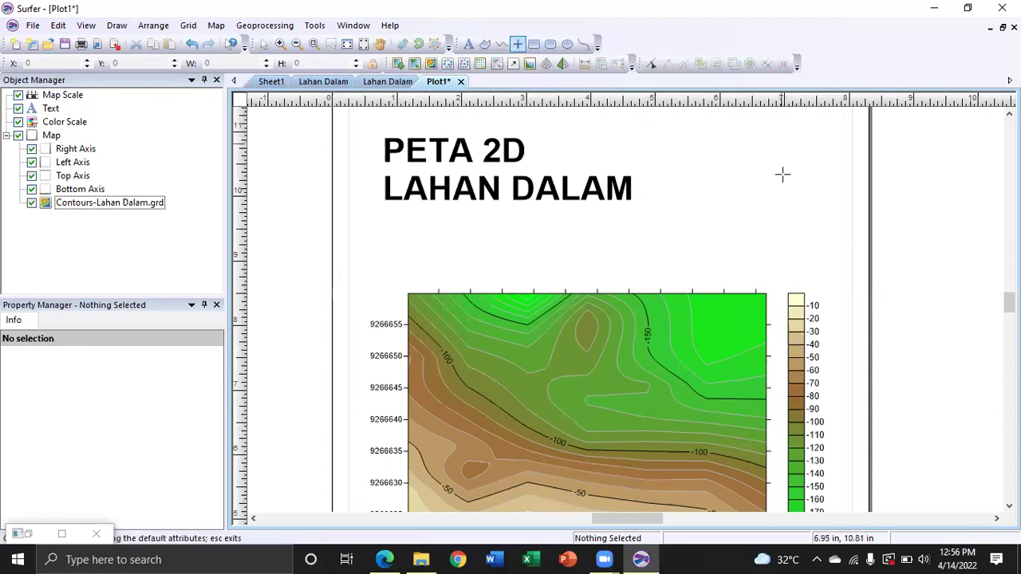
pyautogui.click(773, 209)
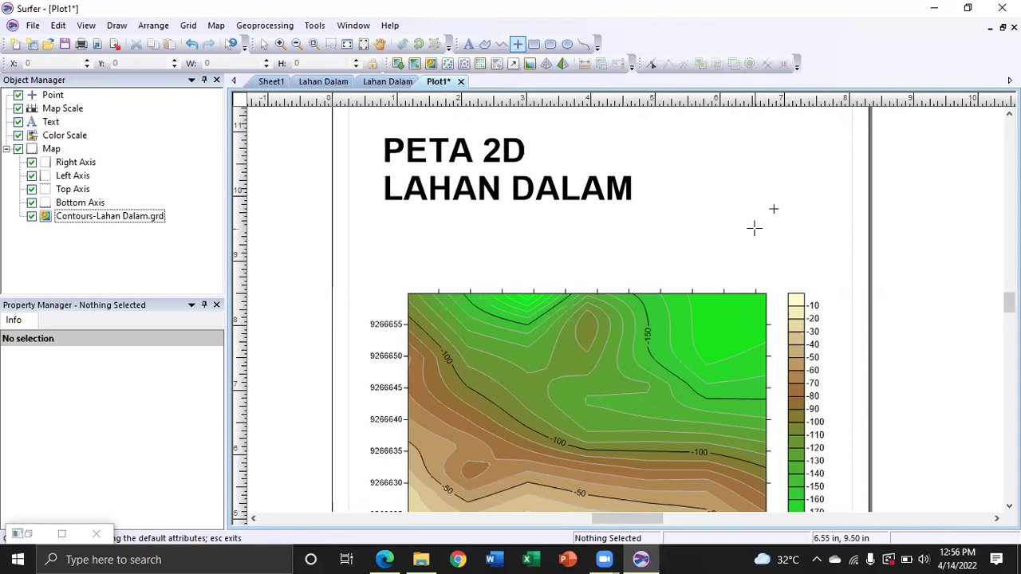
pyautogui.press('Escape')
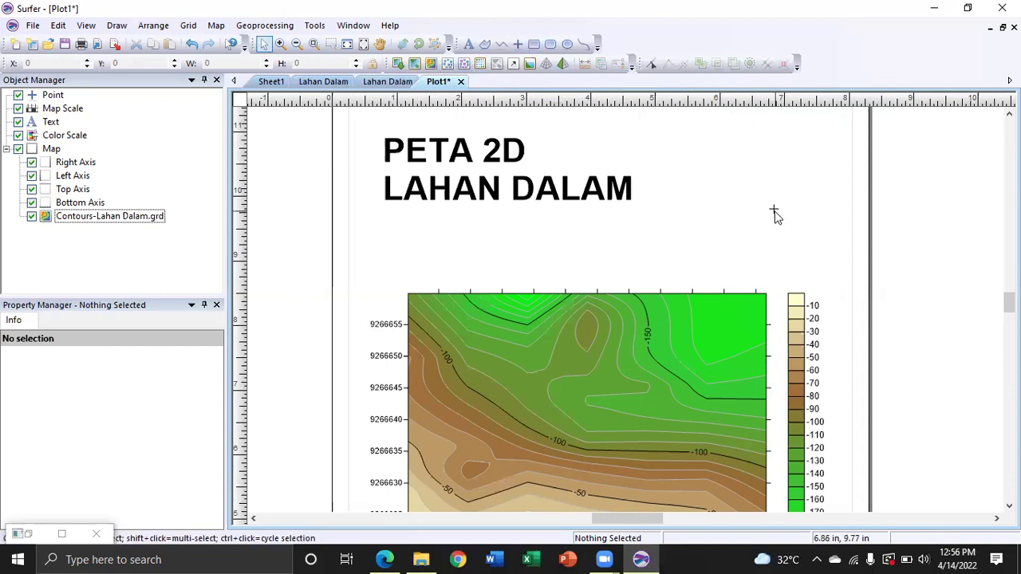
# Step: Change the point's symbol set to GSI North Arrows and choose the solid arrowhead with an N, Symbol 6
pyautogui.click(774, 211)
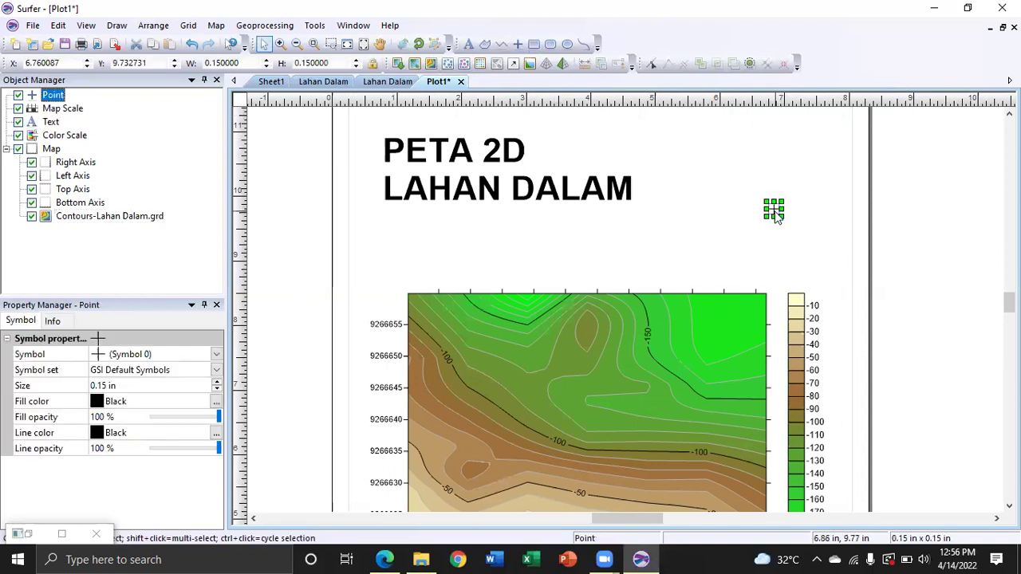
pyautogui.click(173, 357)
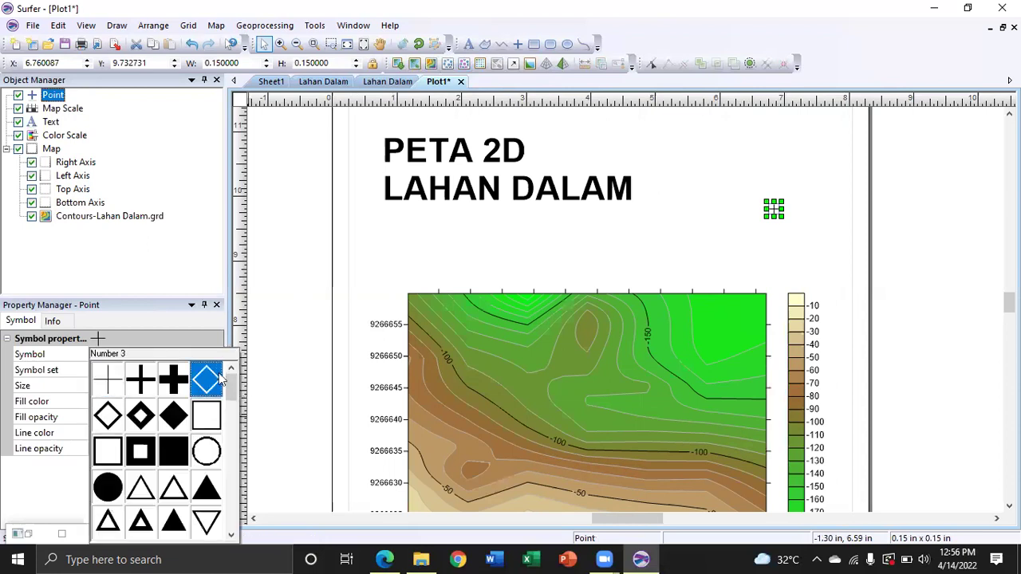
pyautogui.click(140, 383)
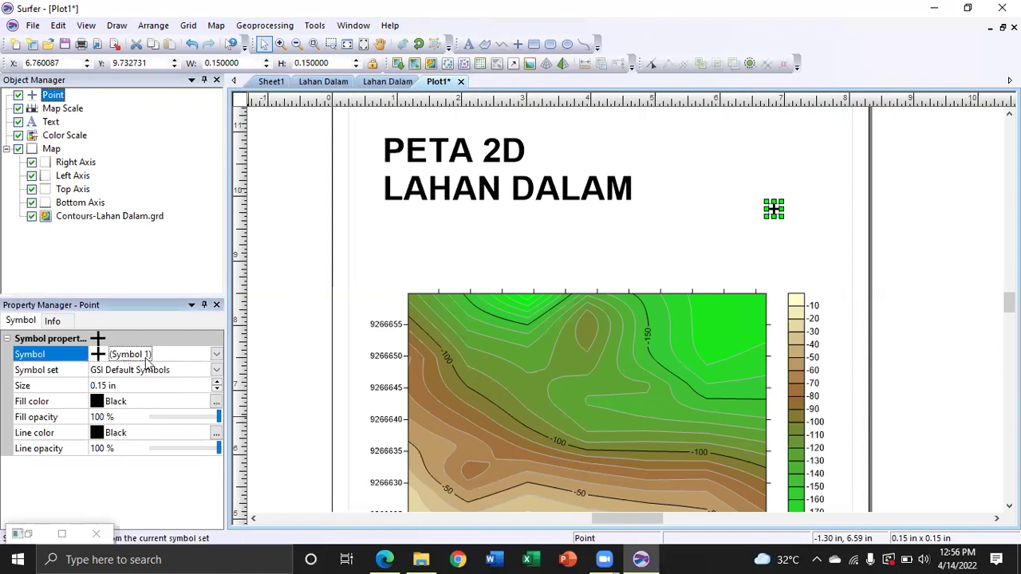
pyautogui.click(148, 371)
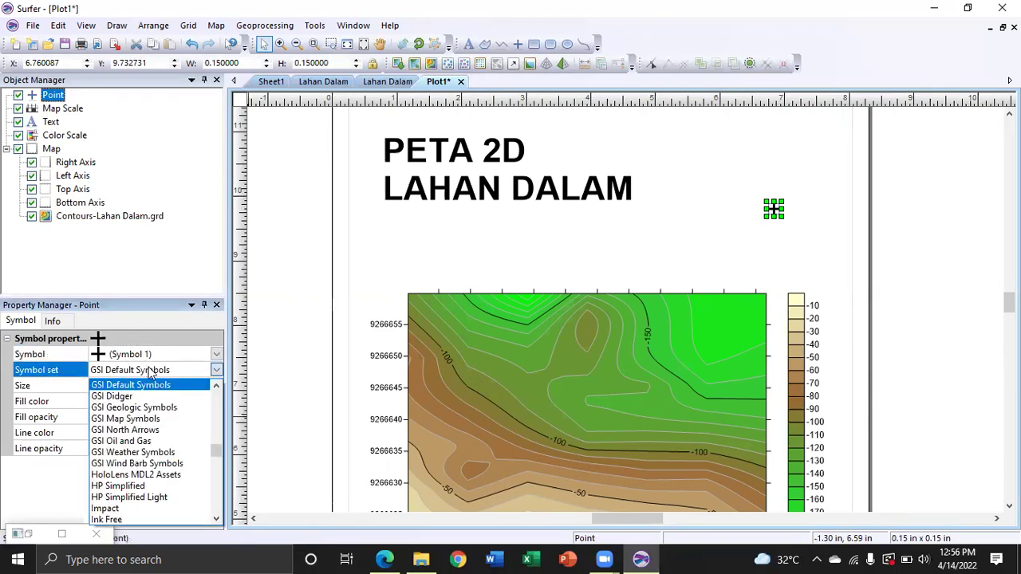
pyautogui.click(168, 430)
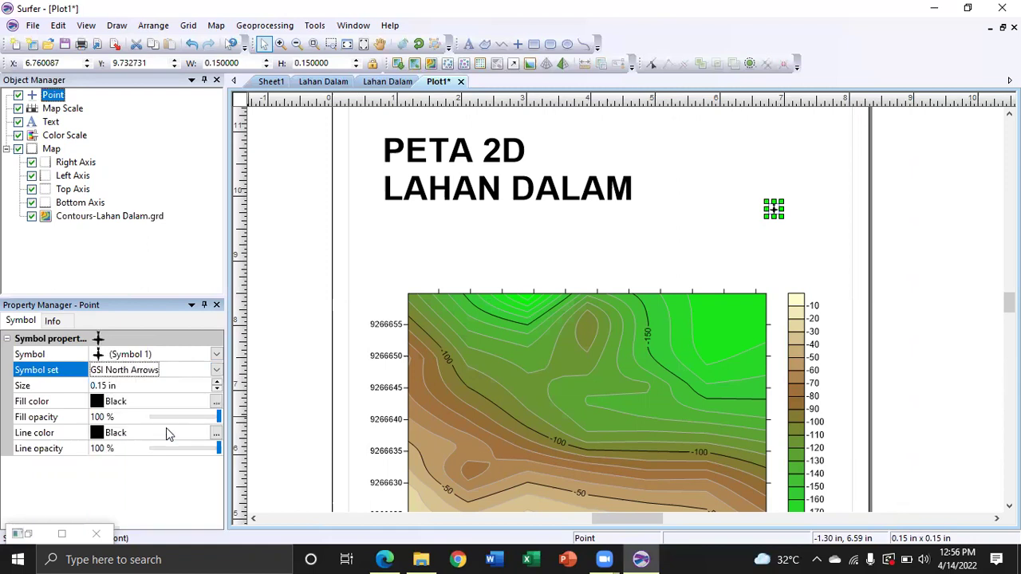
pyautogui.click(177, 361)
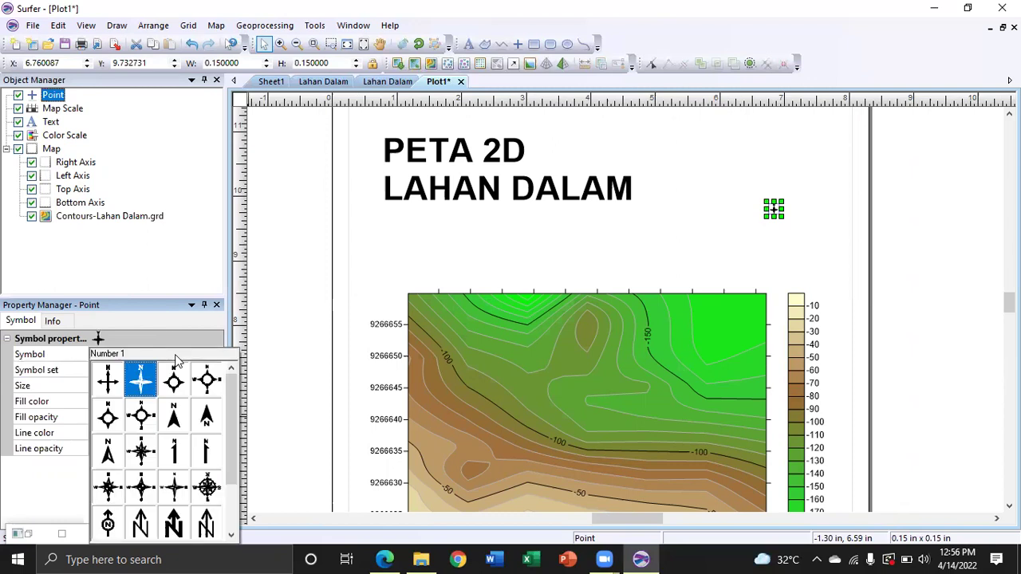
pyautogui.click(172, 415)
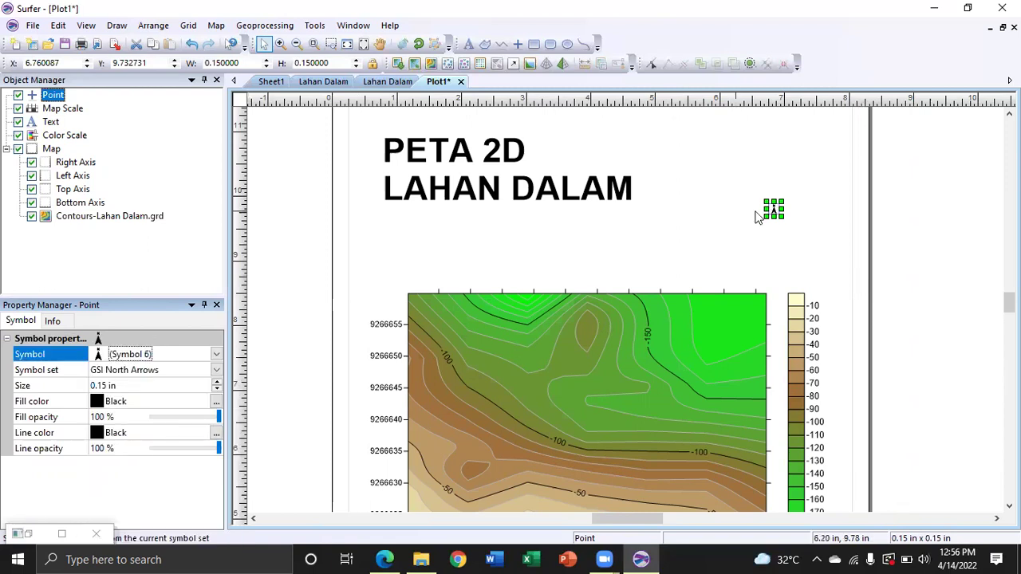
# Step: Enlarge the north arrow and position it beside the title above the map's upper-right corner, leaving nothing selected
pyautogui.moveTo(781, 219); pyautogui.dragTo(846, 276)
pyautogui.moveTo(806, 239); pyautogui.dragTo(781, 202)
pyautogui.click(861, 303)
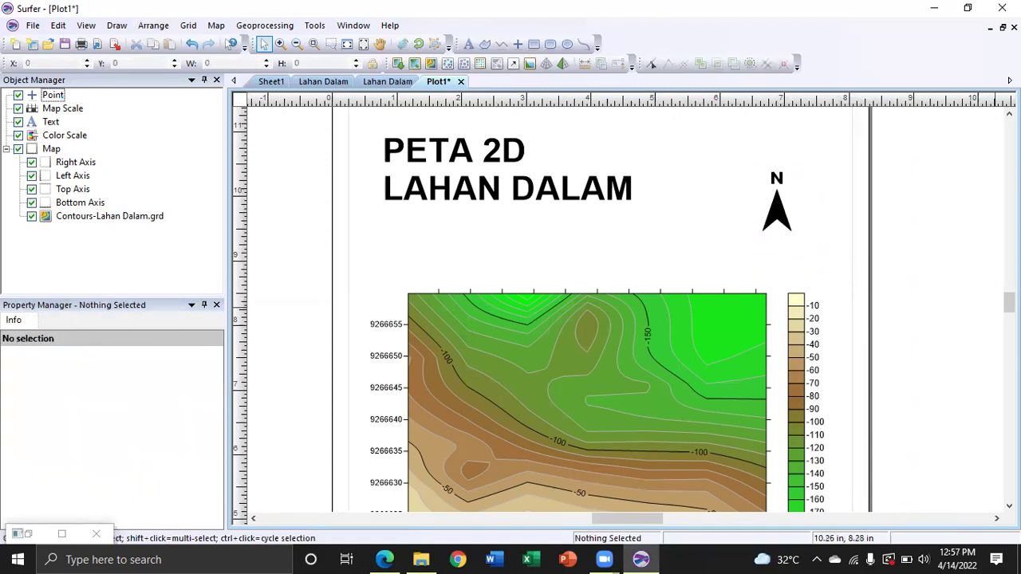
# Step: Free-rotate the north arrow beside the title about 90 degrees clockwise and leave nothing selected
pyautogui.scroll(-3, 630, 311)
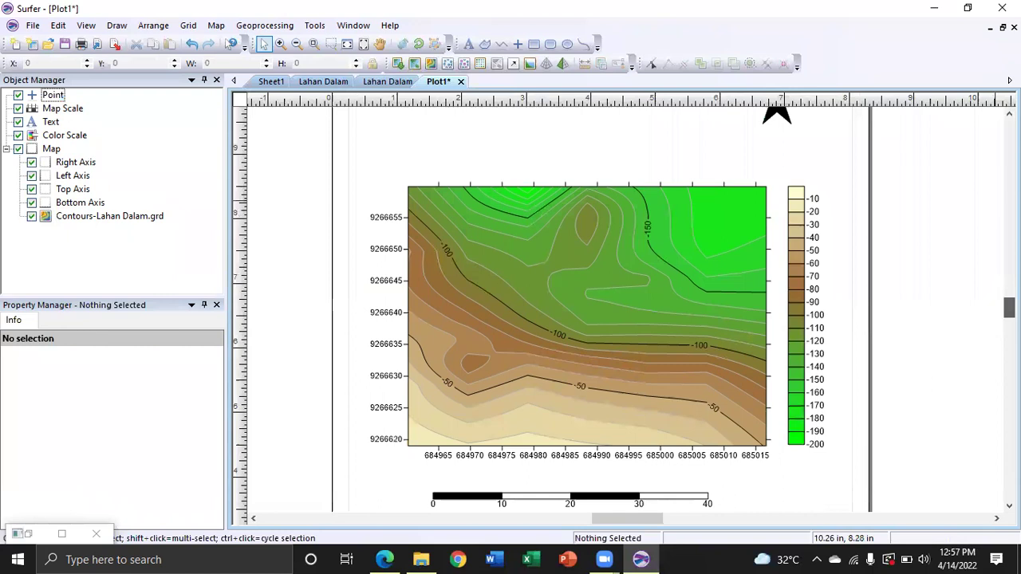
pyautogui.scroll(1, 625, 316)
pyautogui.scroll(1, 624, 313)
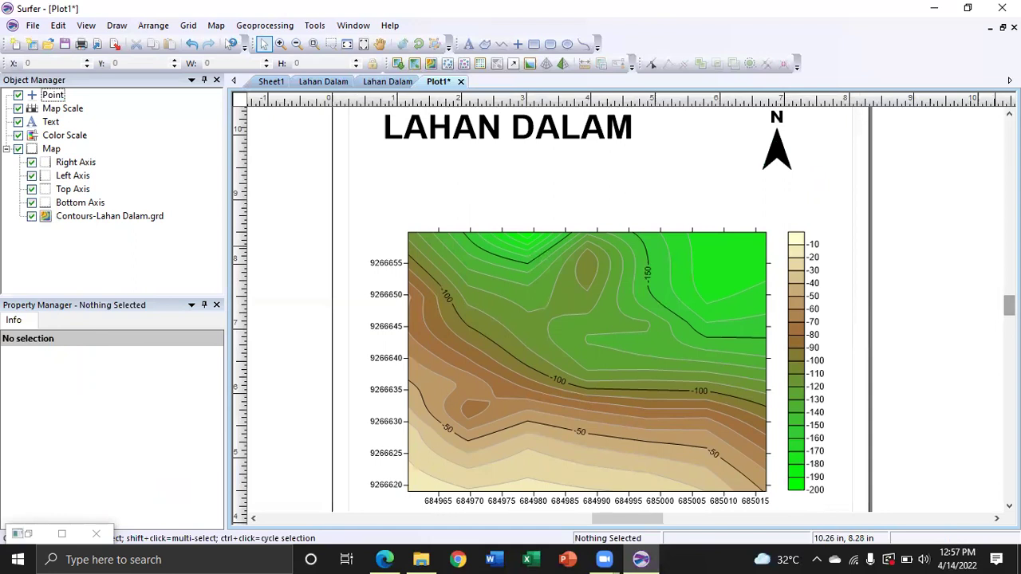
pyautogui.scroll(2, 625, 316)
pyautogui.scroll(-1, 625, 316)
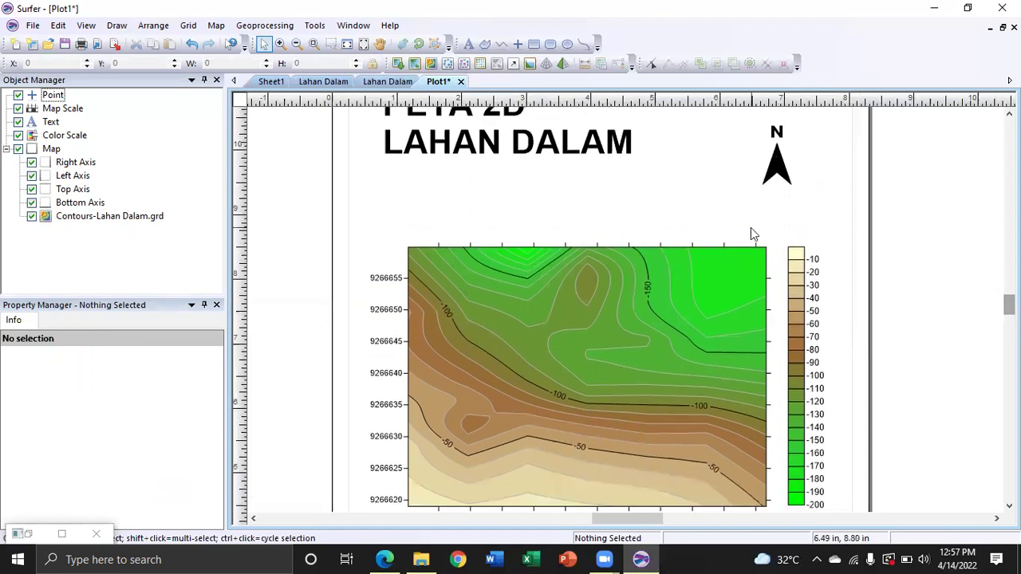
pyautogui.click(786, 159)
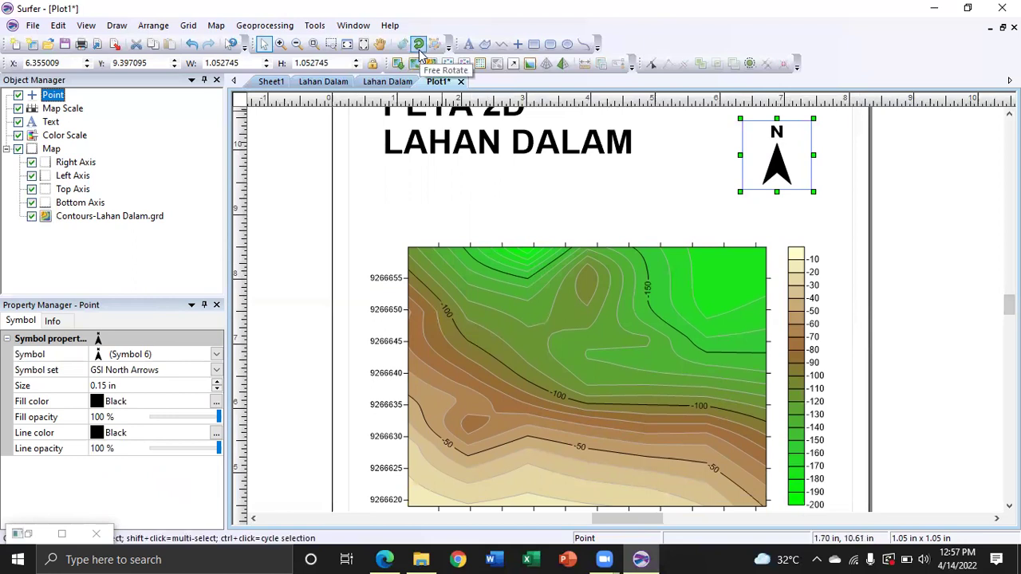
pyautogui.click(420, 50)
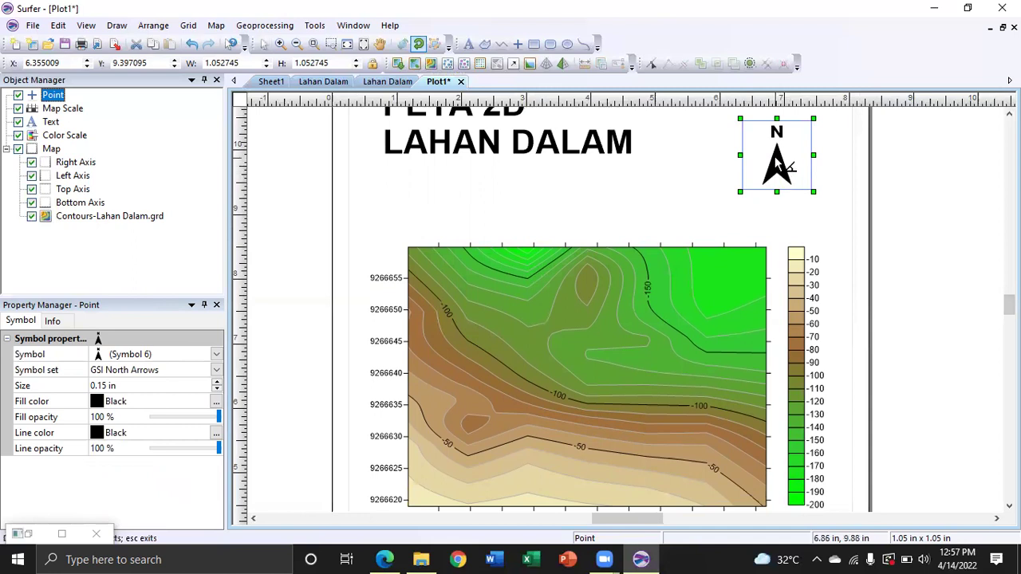
pyautogui.moveTo(776, 166); pyautogui.dragTo(812, 159)
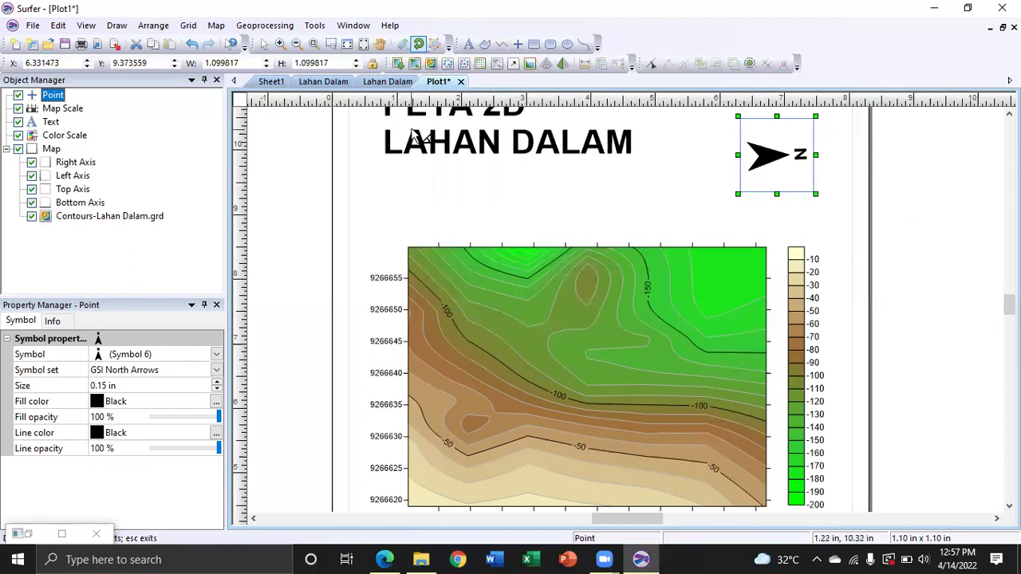
pyautogui.press('Escape')
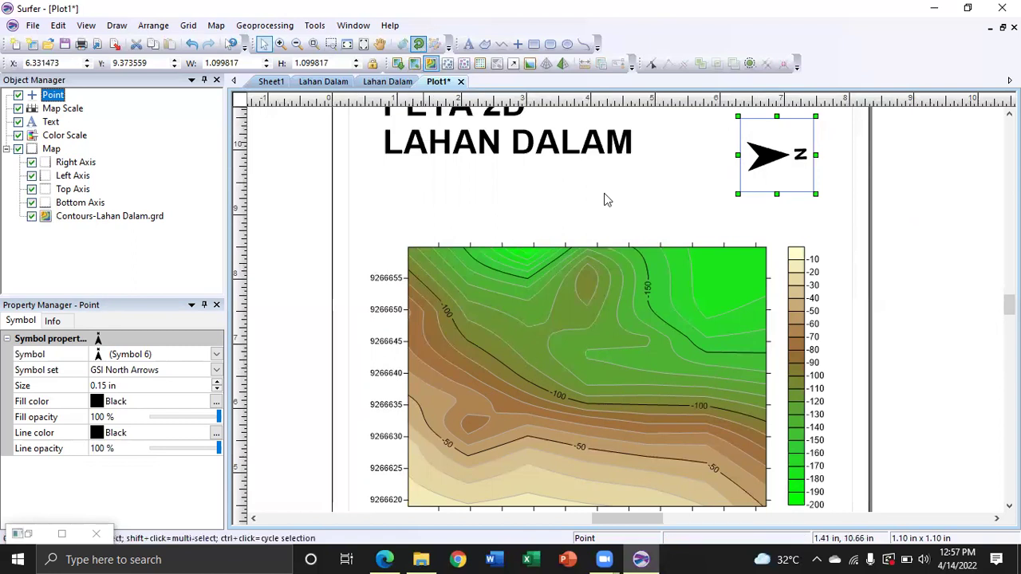
pyautogui.click(860, 263)
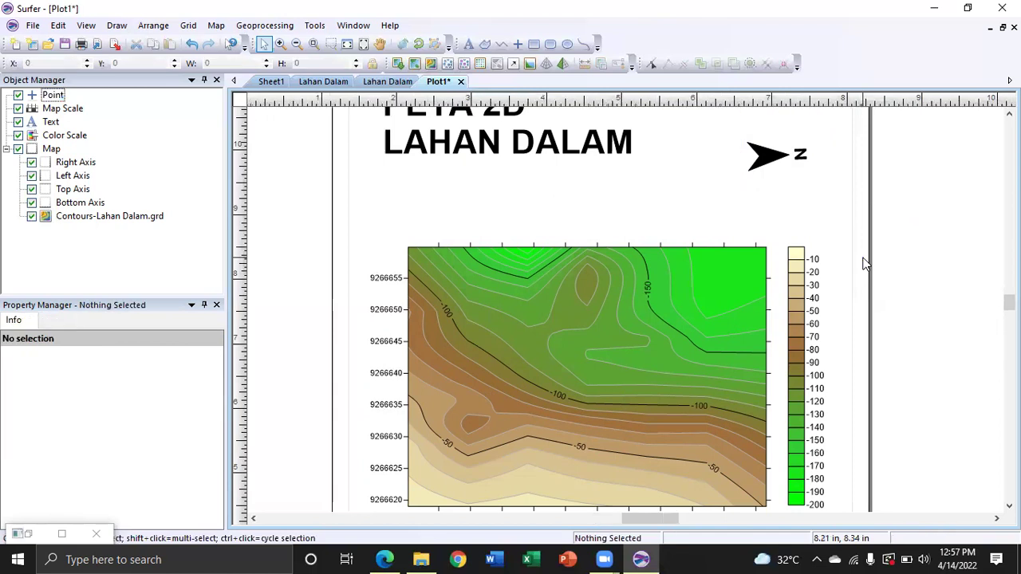
pyautogui.scroll(1, 866, 263)
pyautogui.scroll(-2, 866, 263)
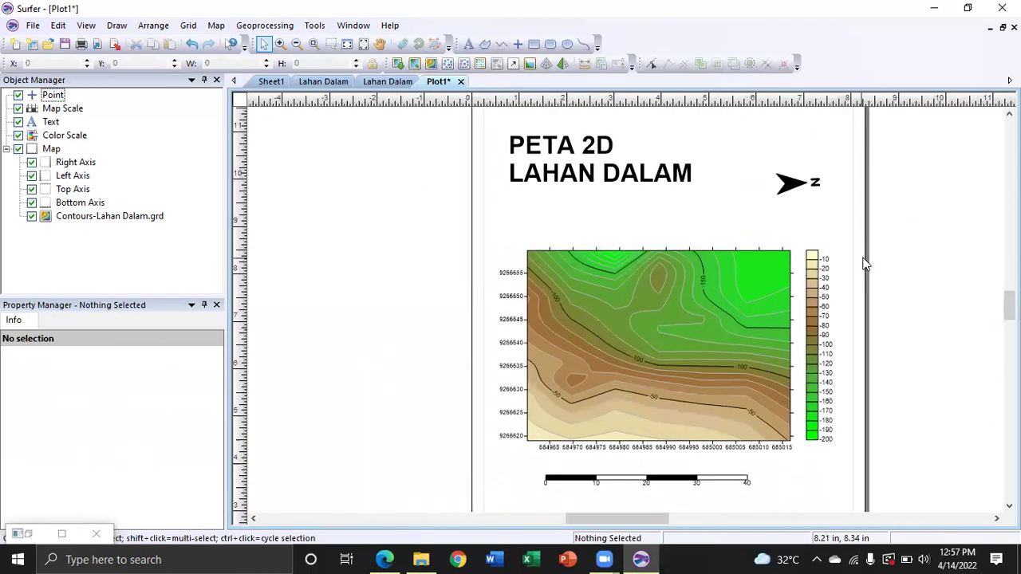
pyautogui.scroll(-1, 866, 263)
pyautogui.scroll(1, 864, 259)
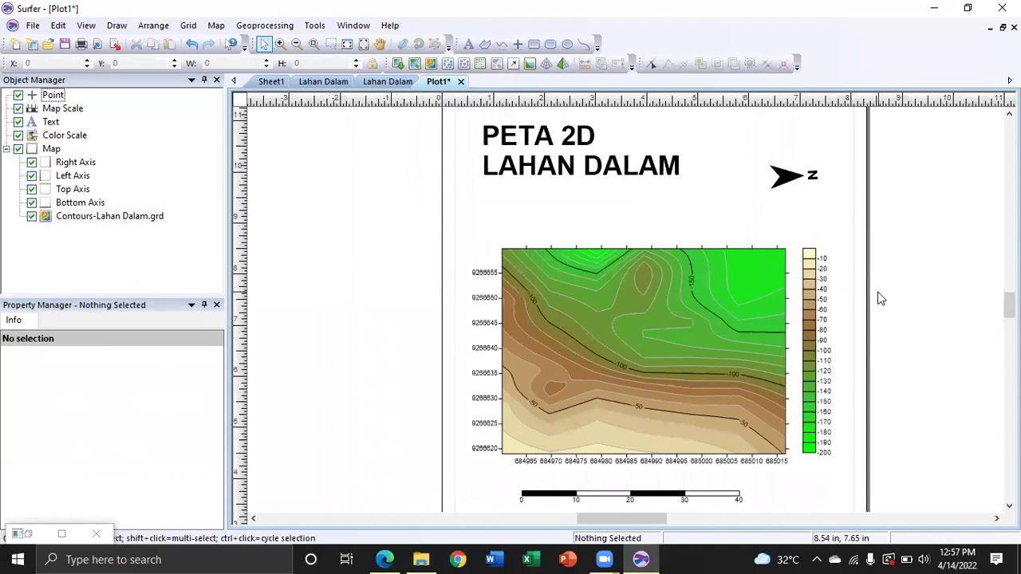
pyautogui.scroll(-1, 880, 298)
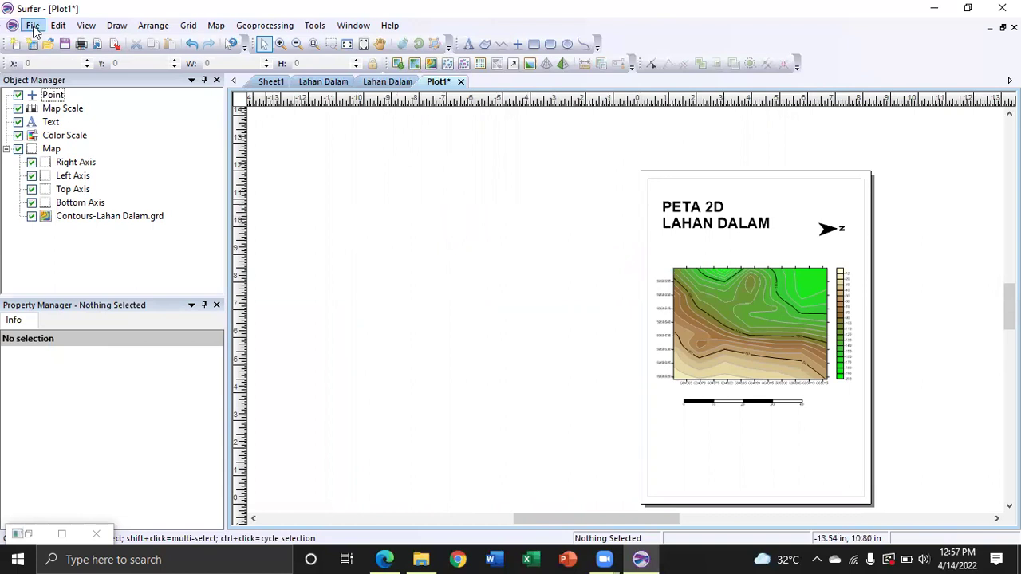
# Step: Create a new plot document and add a 3D surface map from the Lahan Dalam grid file
pyautogui.click(33, 27)
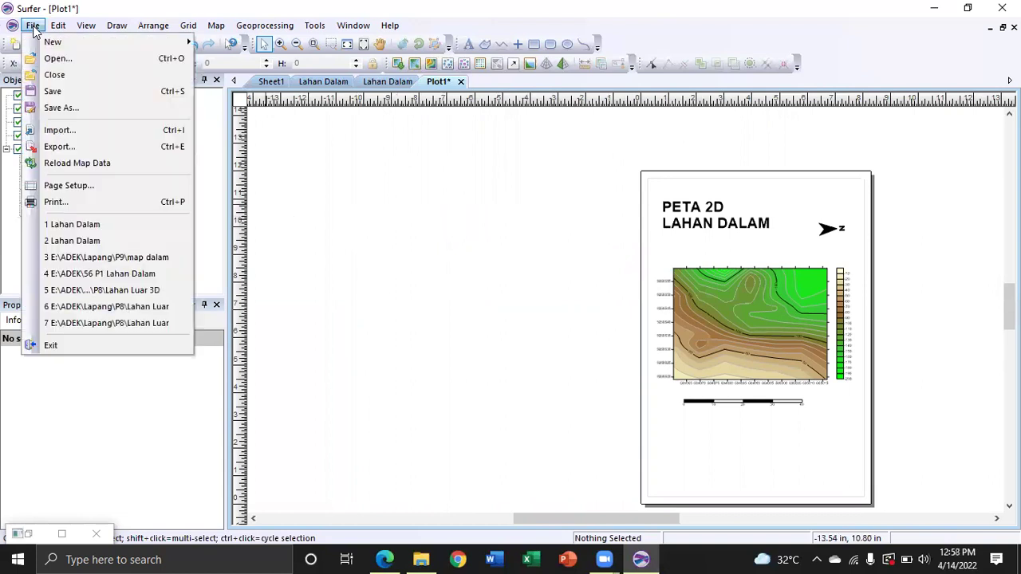
pyautogui.moveTo(107, 47)
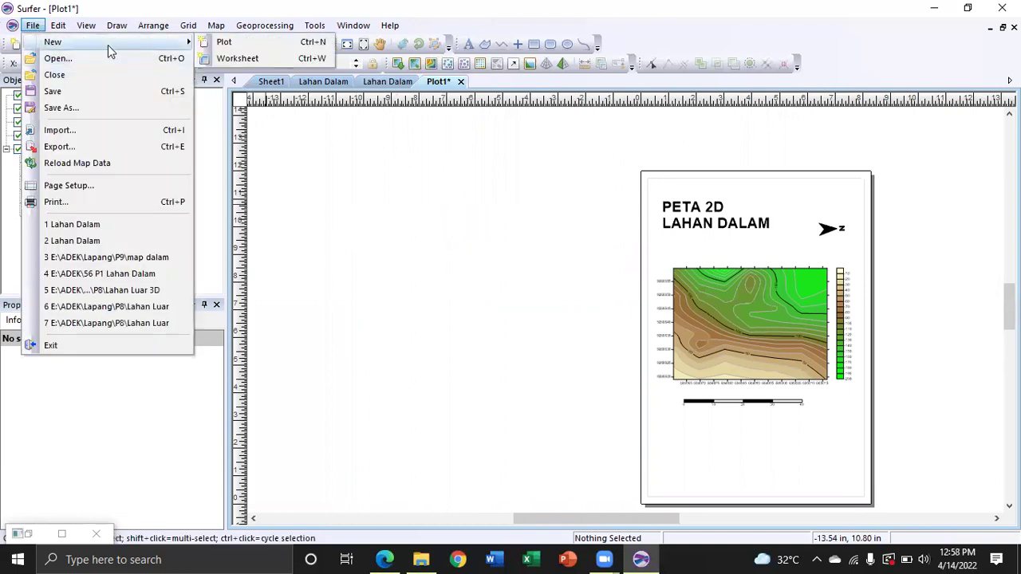
pyautogui.click(246, 48)
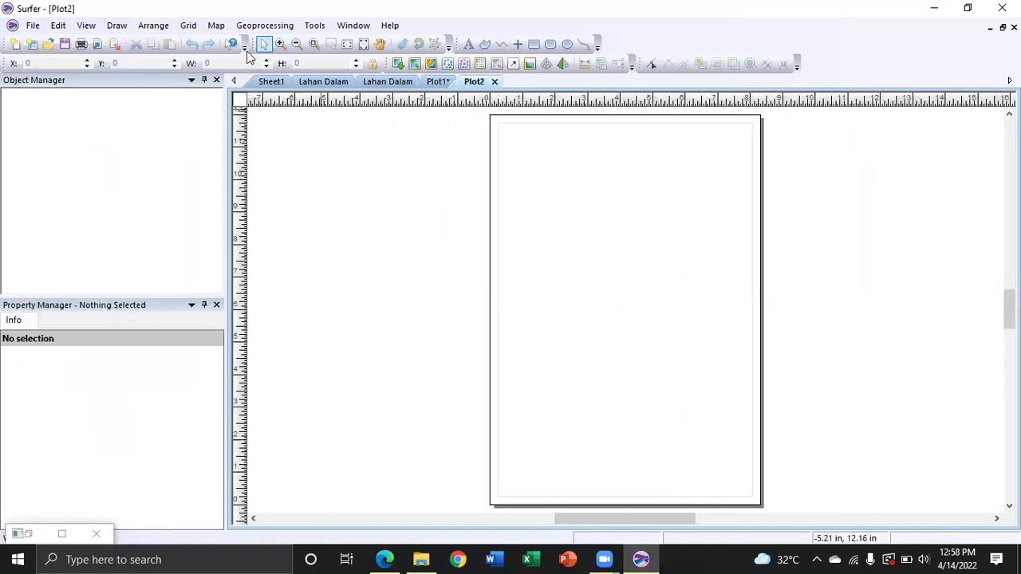
pyautogui.click(215, 27)
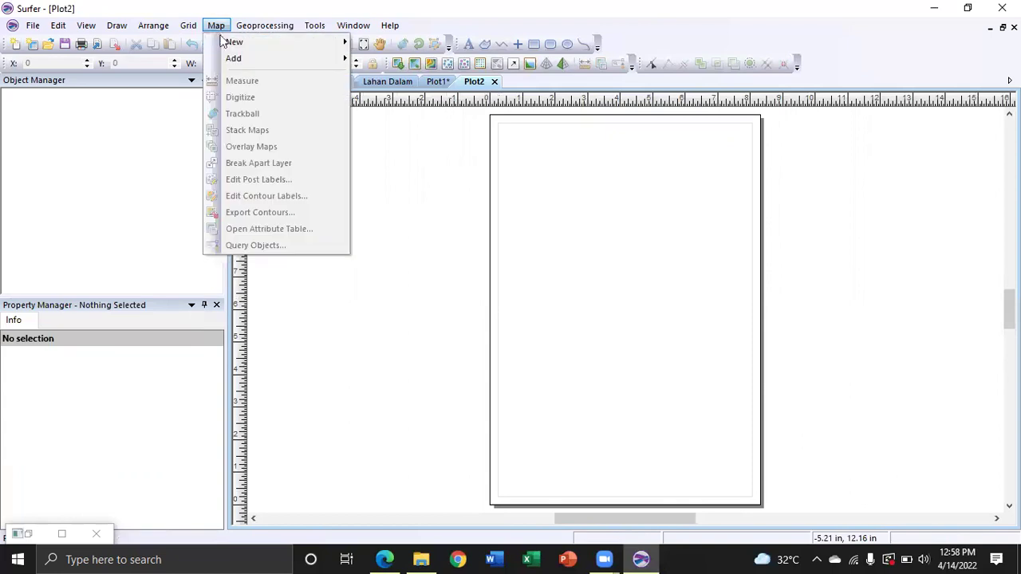
pyautogui.moveTo(217, 40)
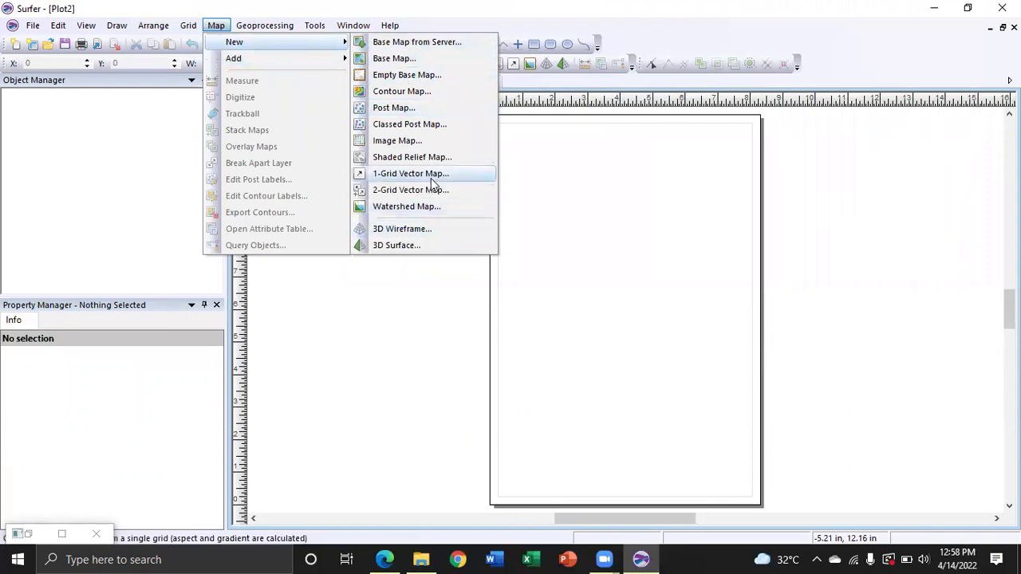
pyautogui.click(429, 251)
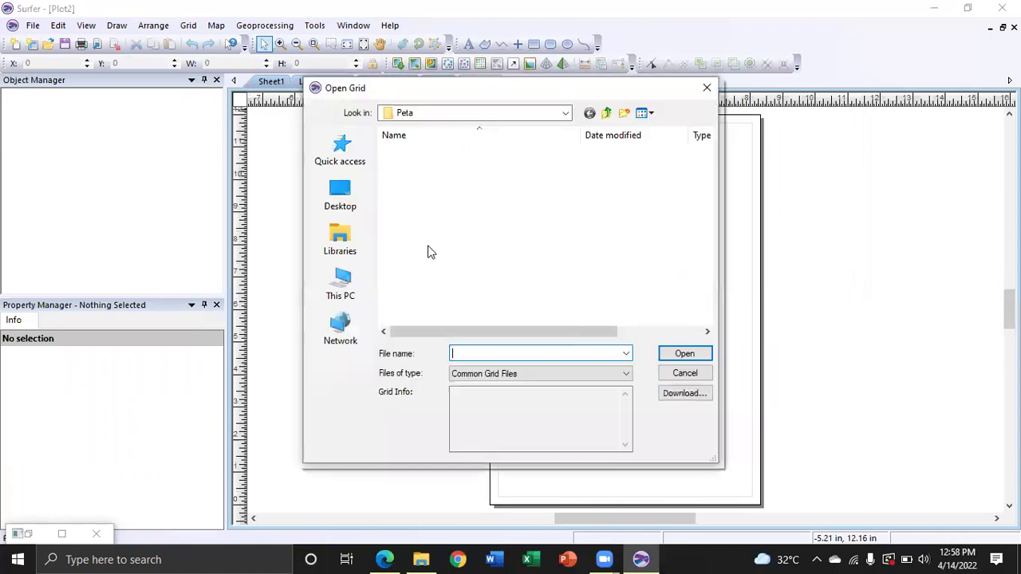
pyautogui.doubleClick(450, 153)
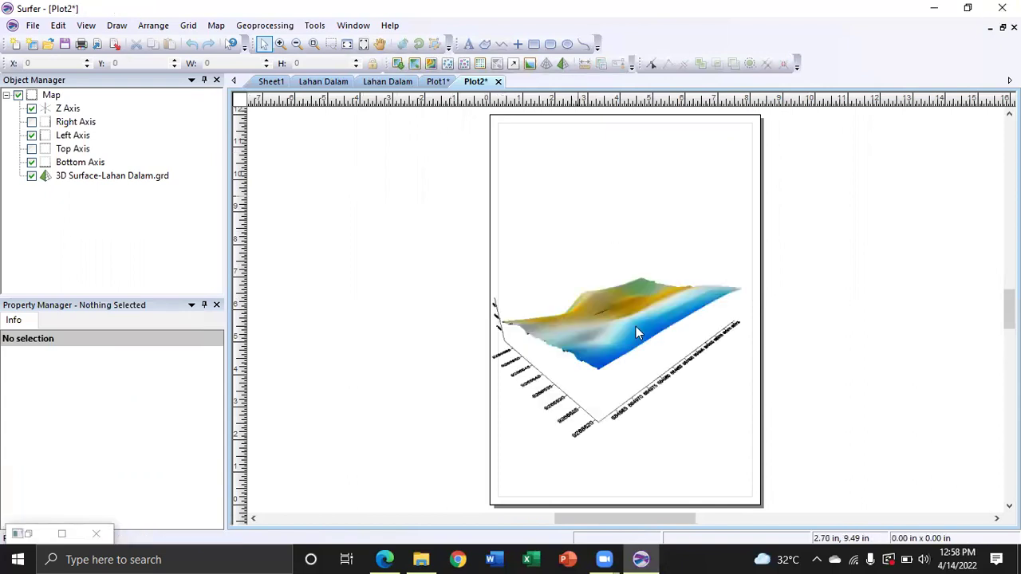
# Step: Set the upper material color of the Lahan Dalam 3D surface to the Land2 colormap
pyautogui.click(636, 333)
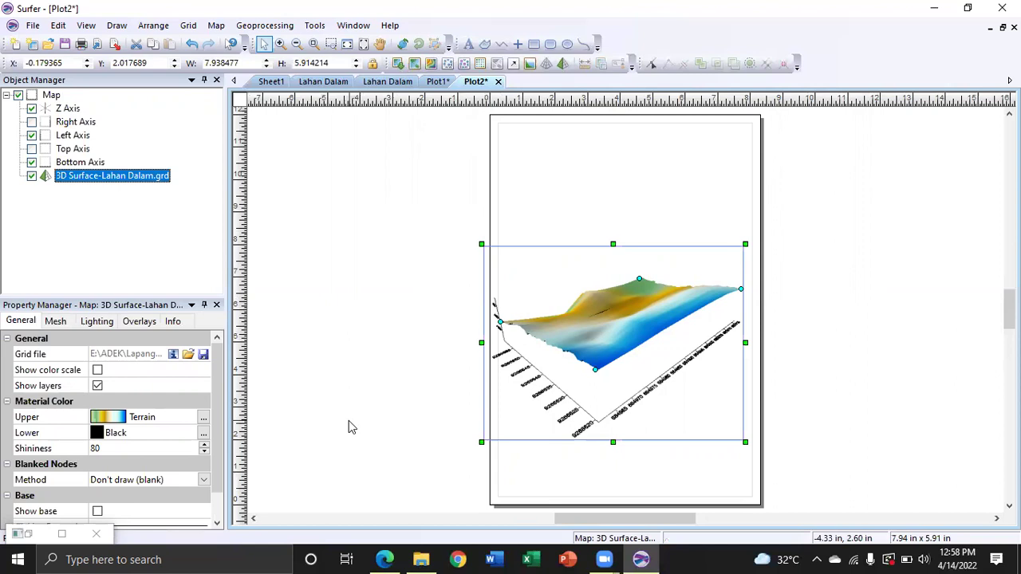
pyautogui.click(174, 424)
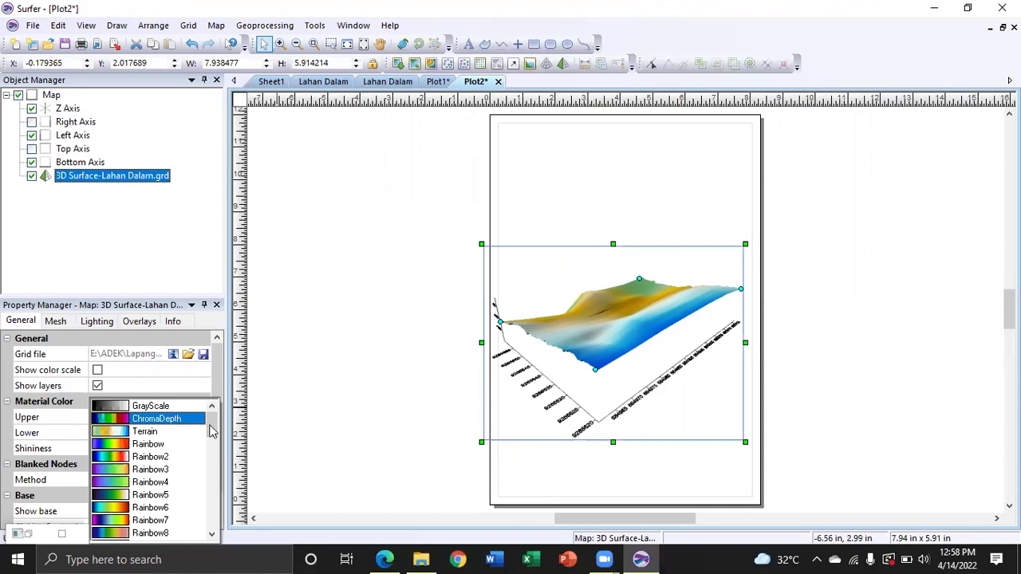
pyautogui.moveTo(214, 432); pyautogui.dragTo(213, 500)
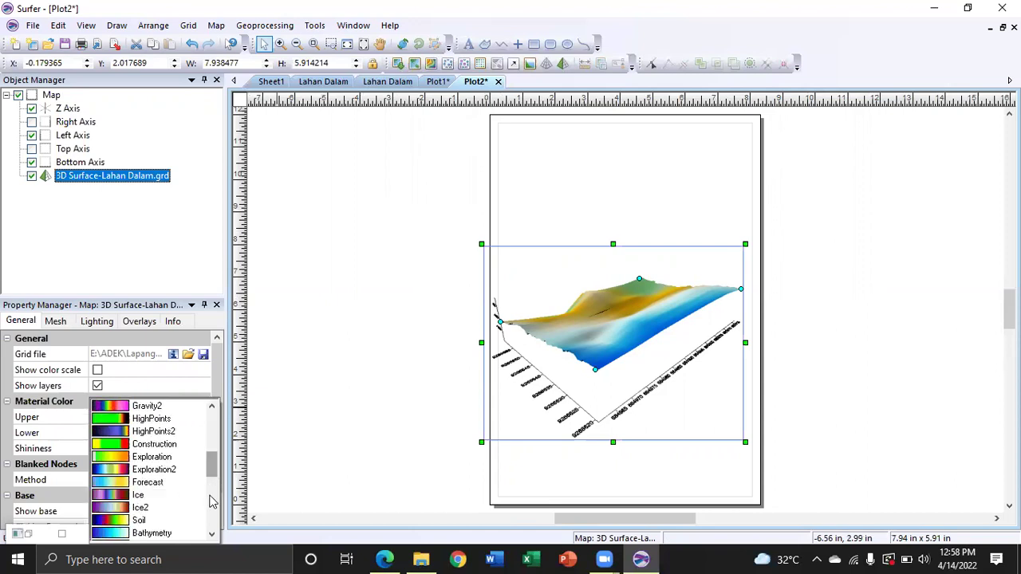
pyautogui.click(154, 432)
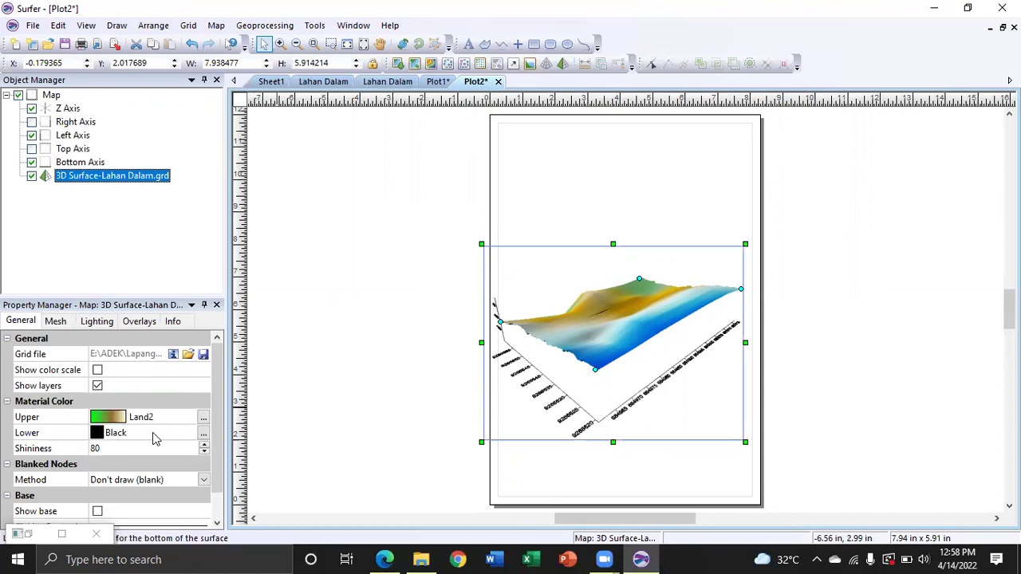
pyautogui.click(156, 436)
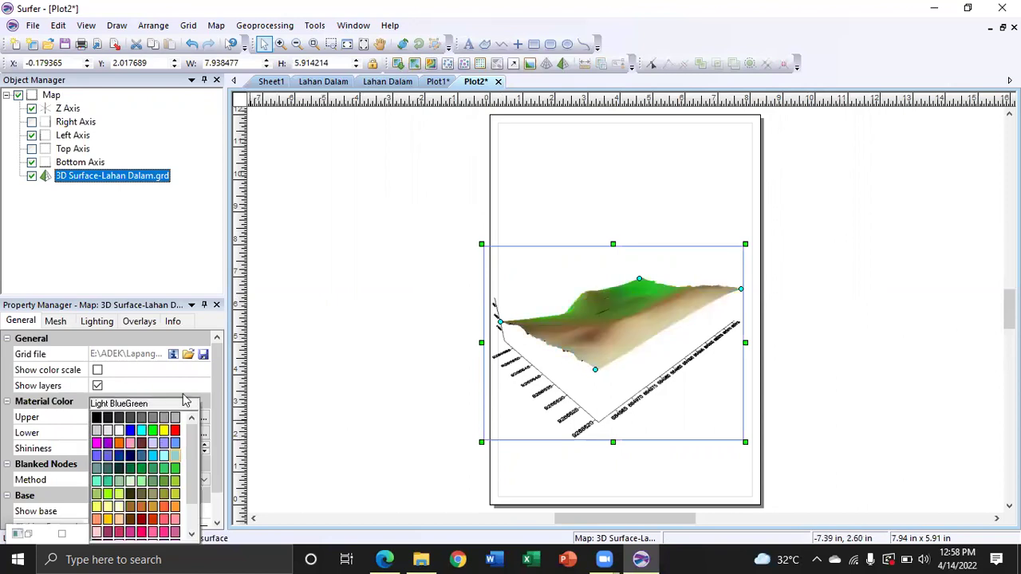
pyautogui.press('Escape')
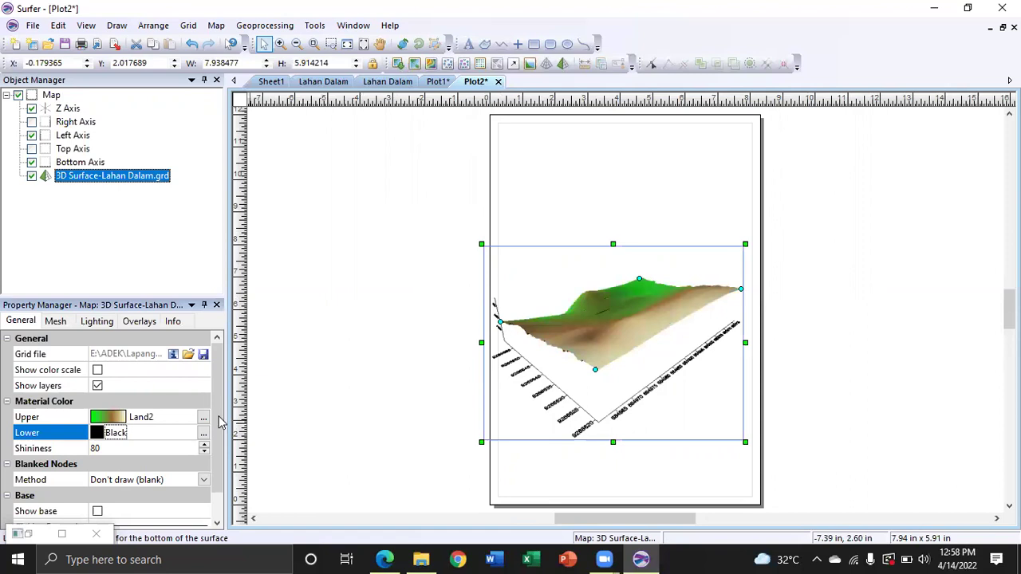
# Step: Show the base of the 3D surface and set its fill color to Brown
pyautogui.scroll(-2, 213, 450)
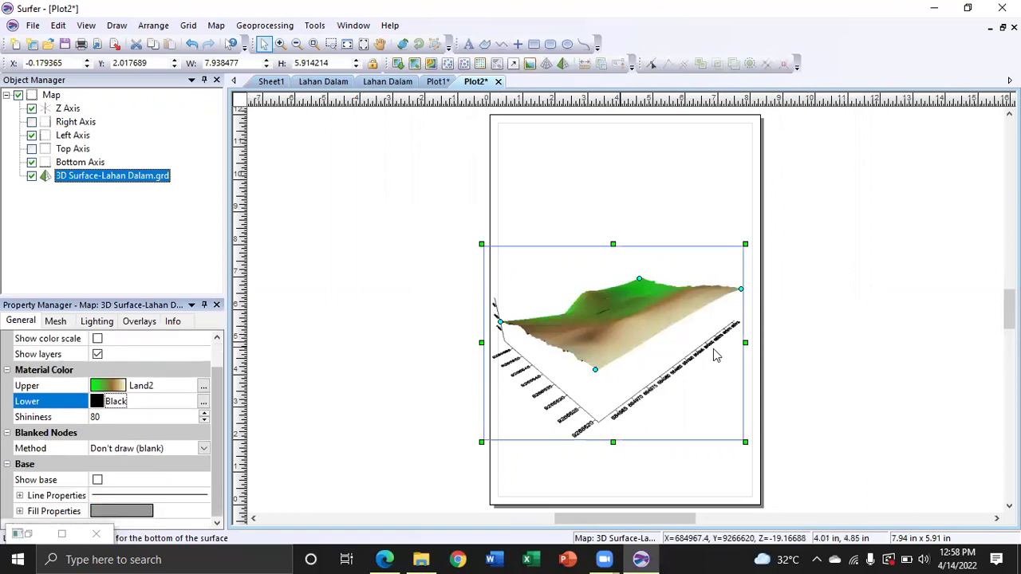
pyautogui.click(97, 481)
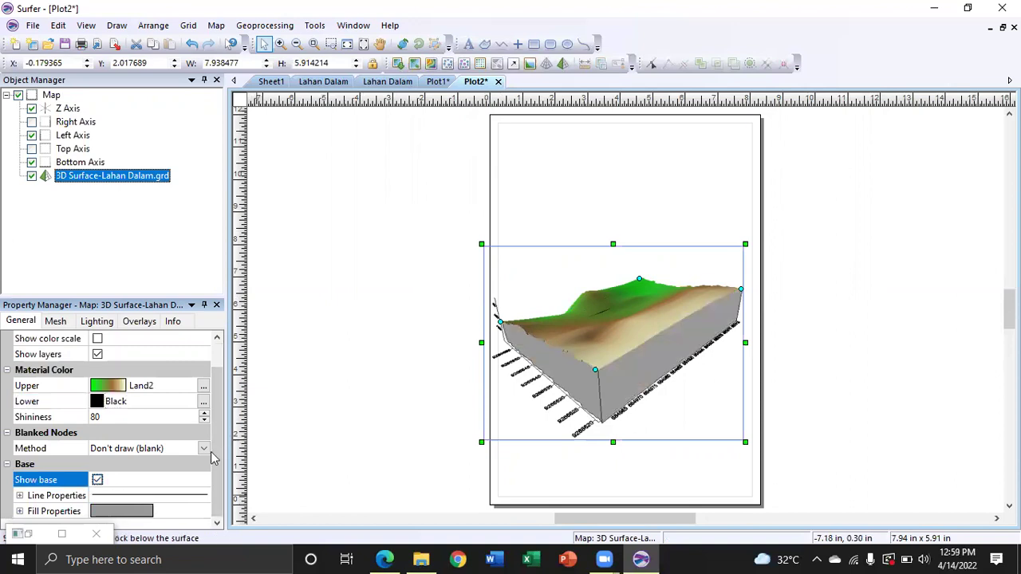
pyautogui.click(123, 513)
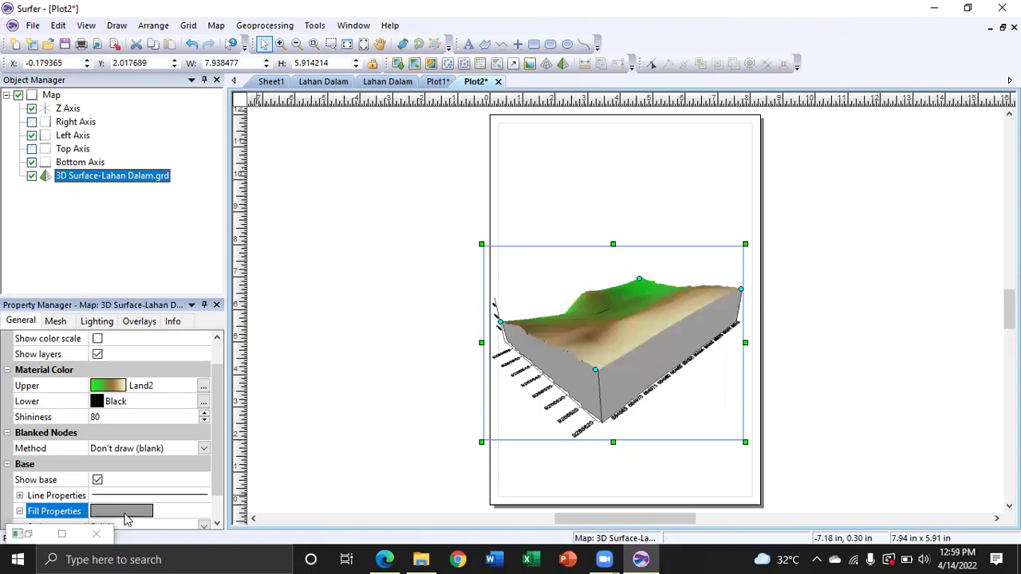
pyautogui.click(124, 516)
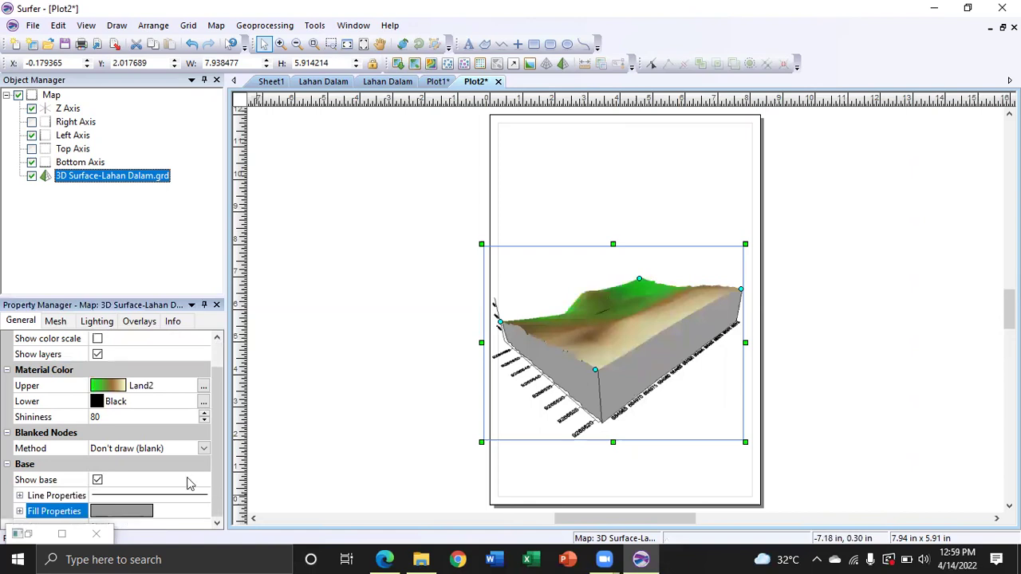
pyautogui.click(124, 517)
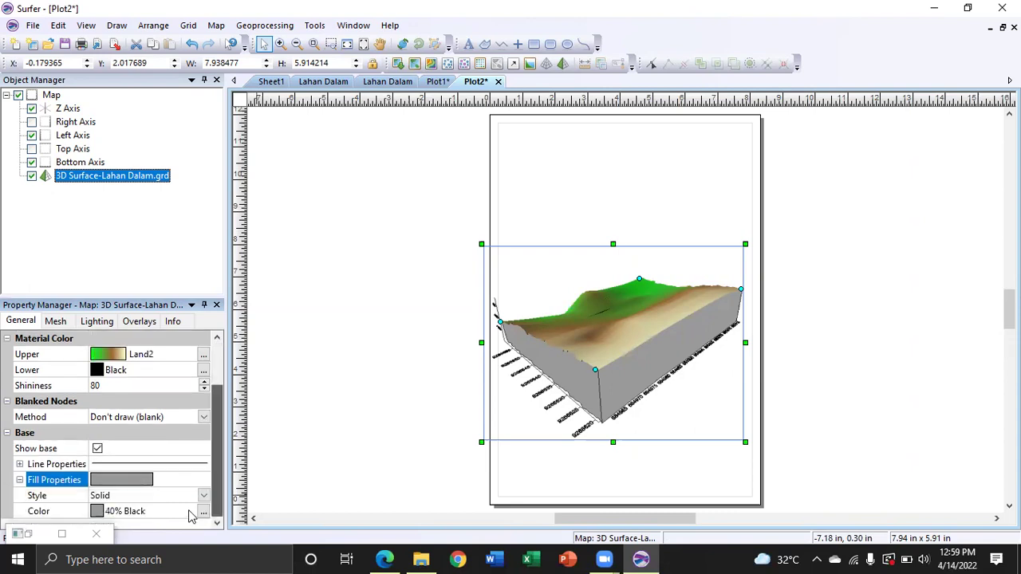
pyautogui.click(122, 477)
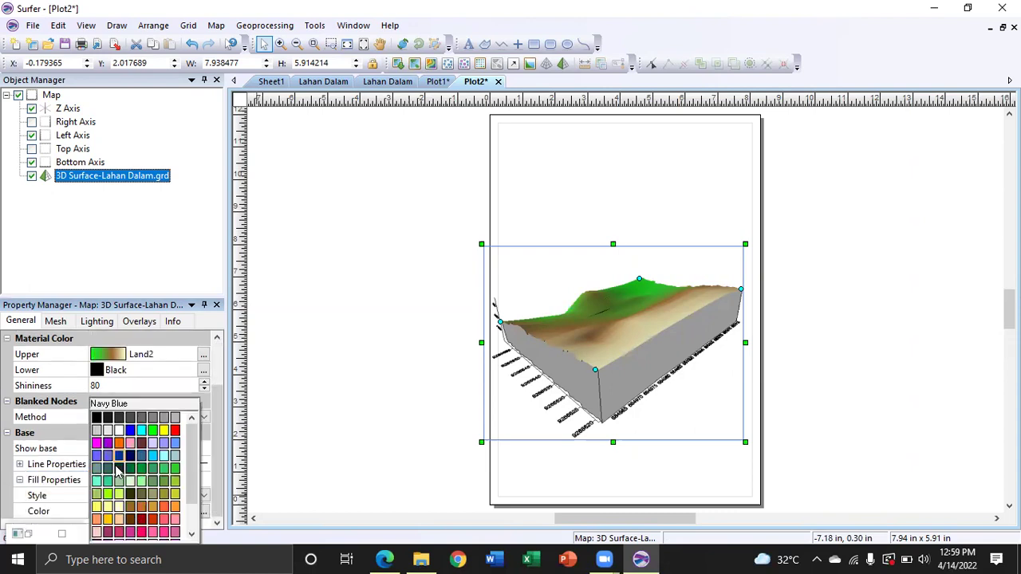
pyautogui.click(130, 507)
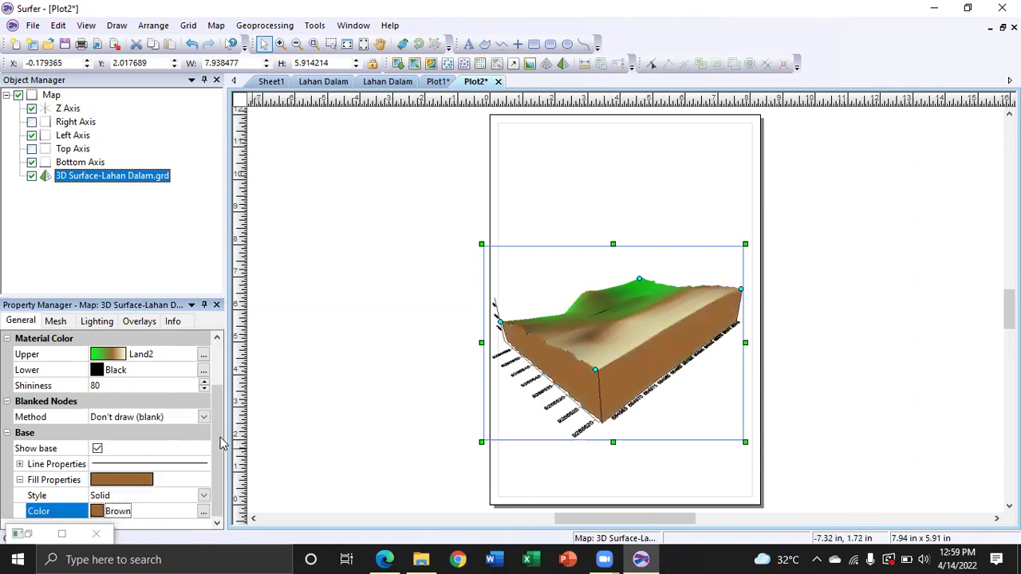
# Step: Show the color scale for the 3D surface, keeping the surface layer selected
pyautogui.scroll(1, 222, 428)
pyautogui.scroll(1, 220, 406)
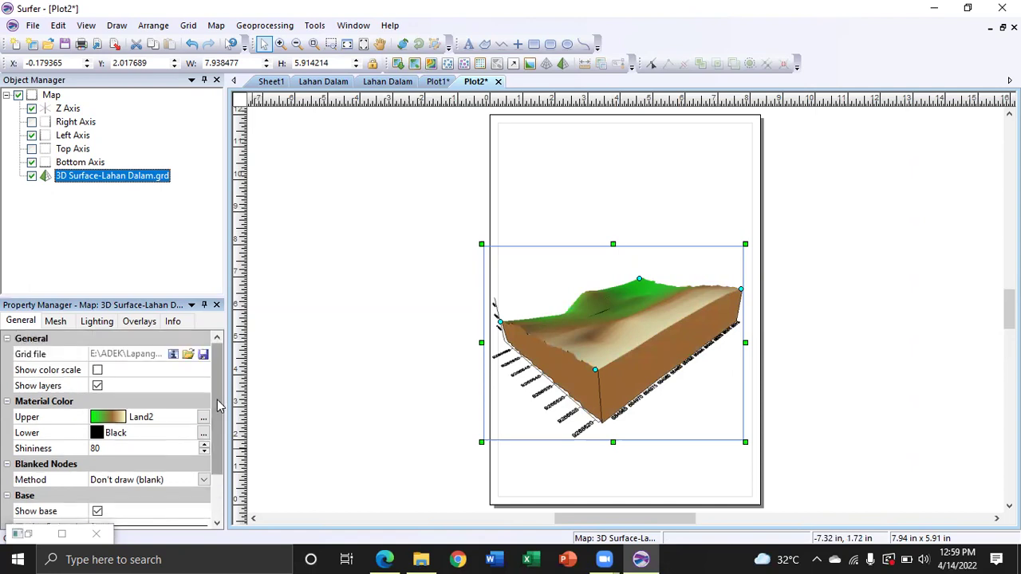
pyautogui.click(97, 371)
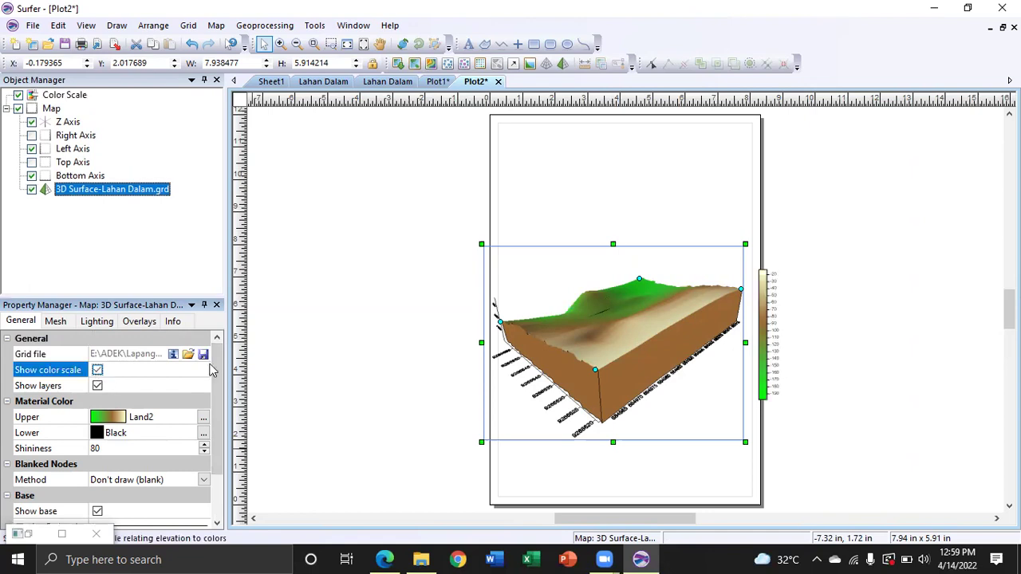
pyautogui.moveTo(222, 389); pyautogui.dragTo(220, 367)
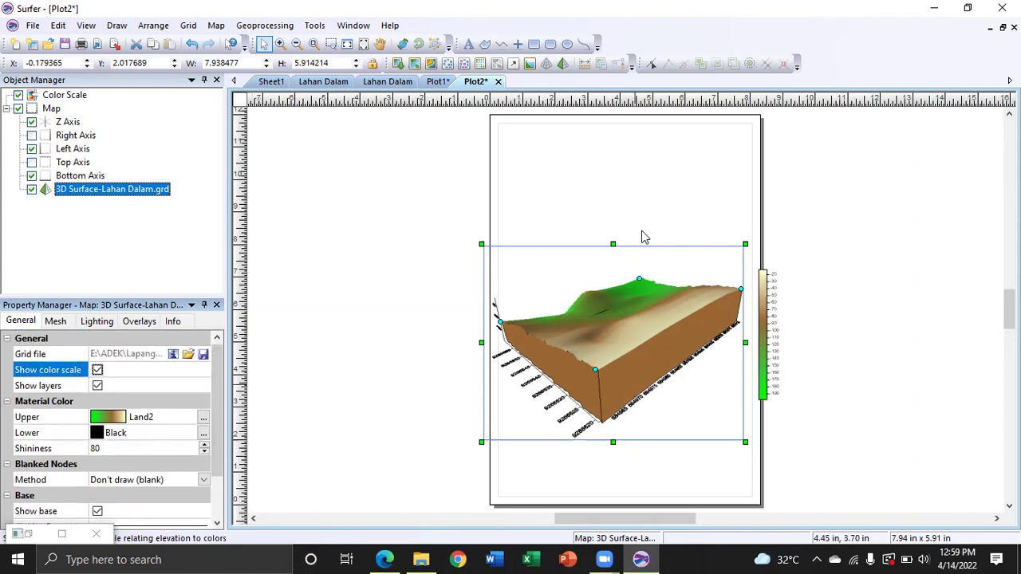
pyautogui.click(645, 362)
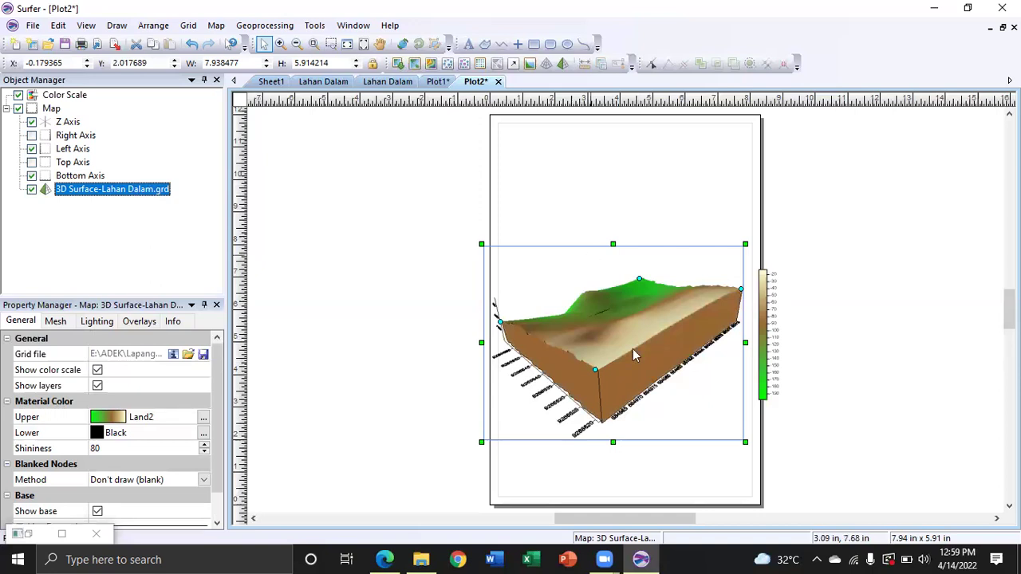
# Step: Rotate the 3D surface map with the Trackball so the beige high ground lies left and the green low ground slopes to the right
pyautogui.click(404, 45)
pyautogui.moveTo(583, 367)
pyautogui.mouseDown()
pyautogui.moveTo(620, 372)
pyautogui.moveTo(688, 349)
pyautogui.moveTo(559, 356)
pyautogui.moveTo(669, 373)
pyautogui.moveTo(726, 358)
pyautogui.moveTo(588, 365)
pyautogui.mouseUp()
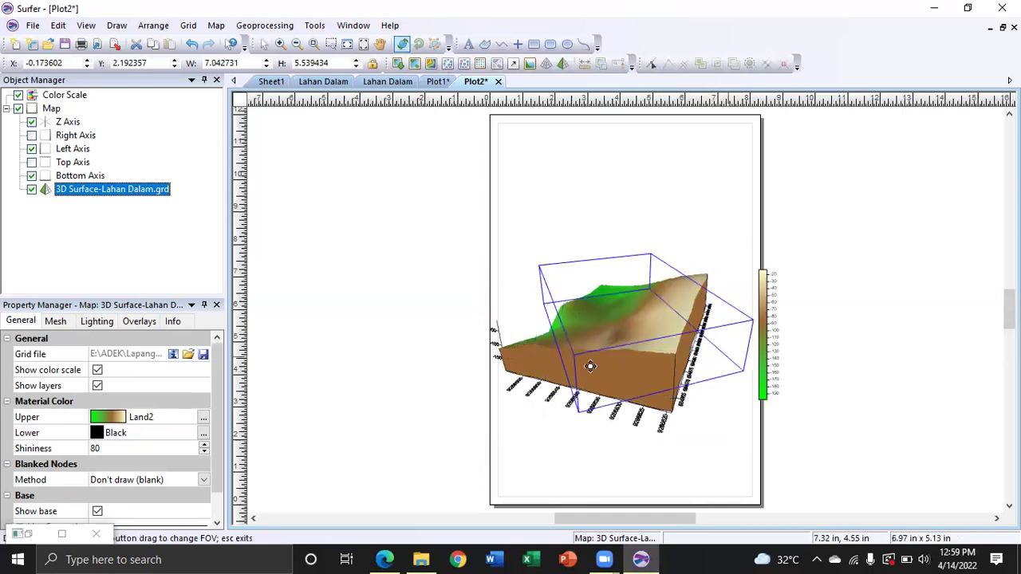
pyautogui.moveTo(675, 347); pyautogui.dragTo(675, 347)
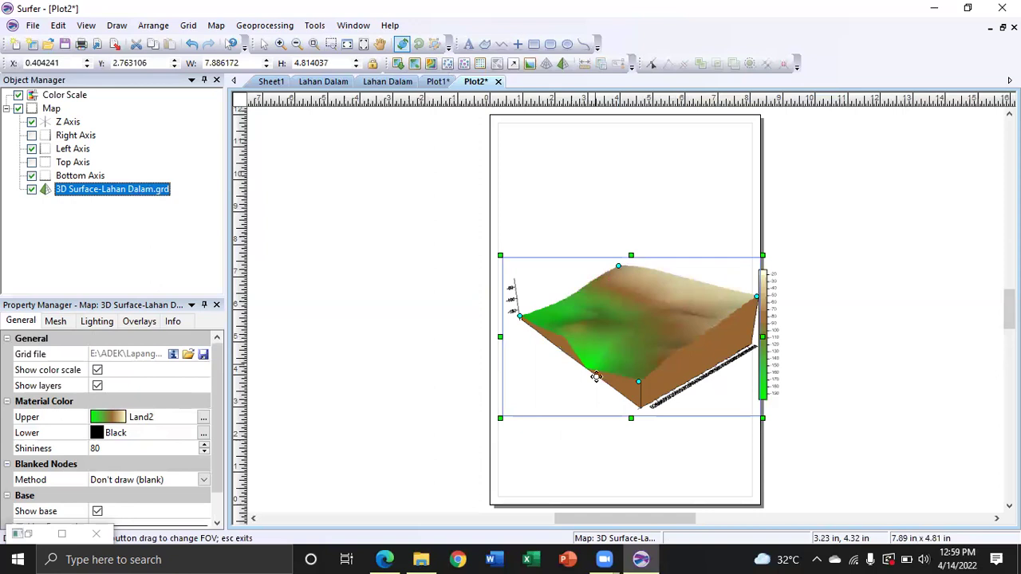
pyautogui.moveTo(558, 377); pyautogui.dragTo(771, 333)
pyautogui.moveTo(662, 367); pyautogui.dragTo(556, 358)
pyautogui.moveTo(652, 364); pyautogui.dragTo(691, 350)
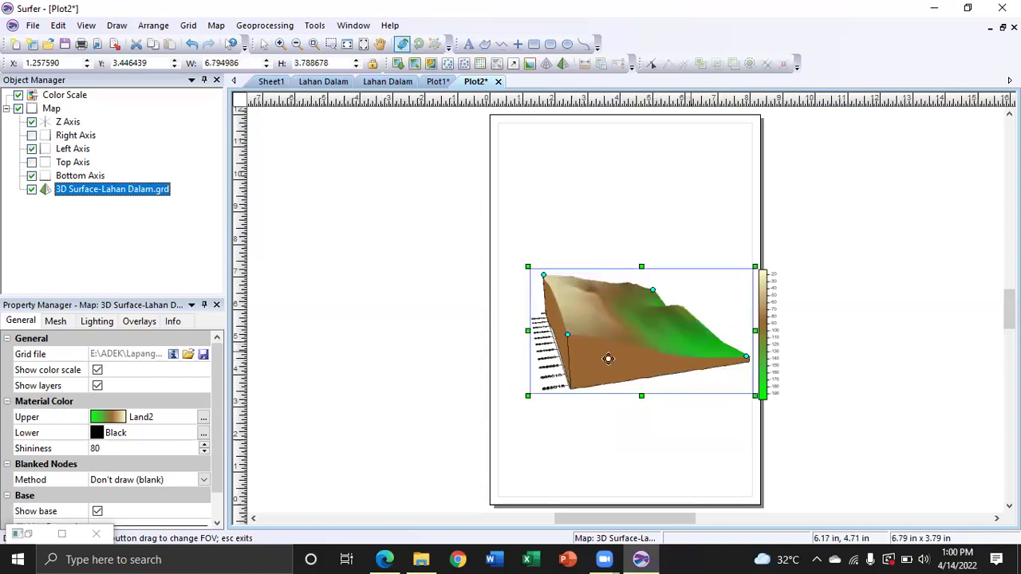
pyautogui.moveTo(654, 384); pyautogui.dragTo(643, 378)
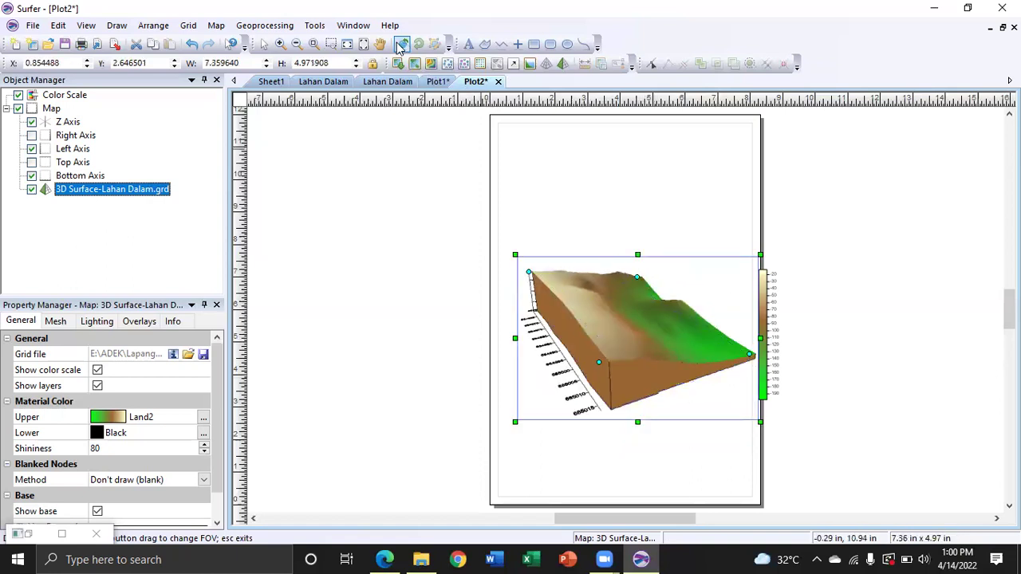
pyautogui.press('Escape')
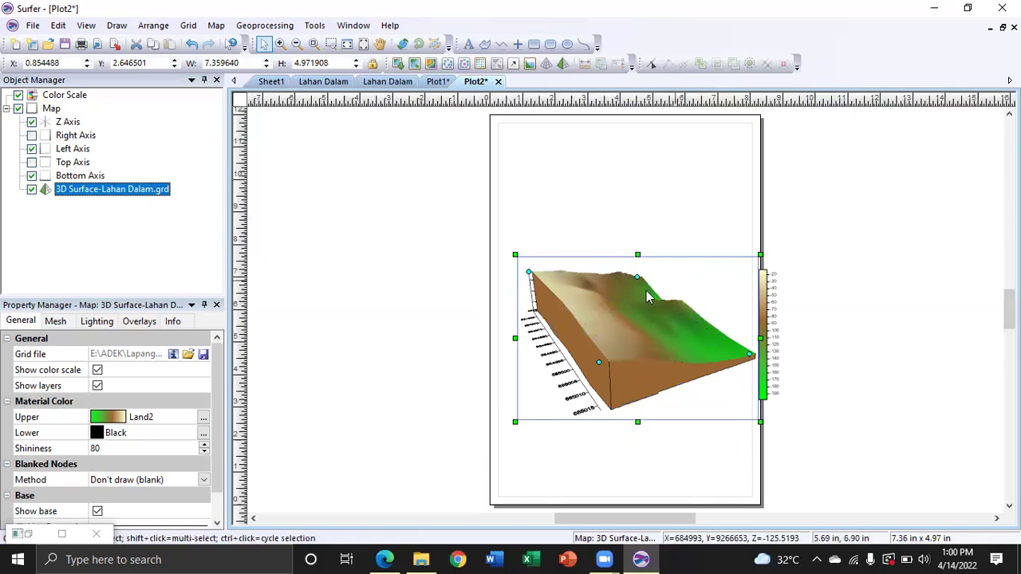
# Step: Move the 3D surface map and its color scale so both fit within the page margins, with the scale beside the map
pyautogui.moveTo(652, 352); pyautogui.dragTo(634, 351)
pyautogui.moveTo(728, 400); pyautogui.dragTo(747, 415)
pyautogui.moveTo(773, 383); pyautogui.dragTo(738, 365)
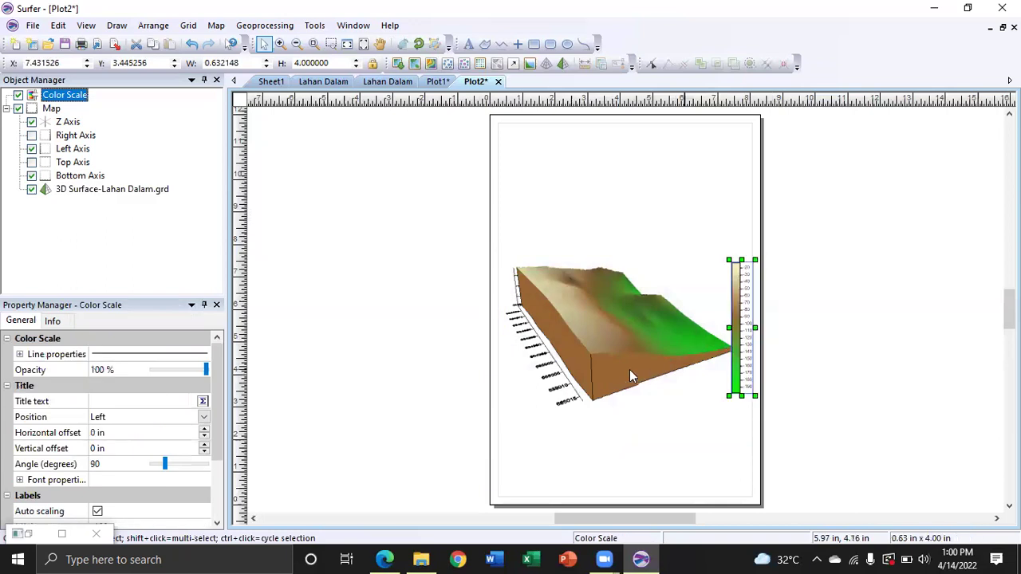
pyautogui.click(626, 377)
pyautogui.moveTo(616, 371); pyautogui.dragTo(607, 373)
pyautogui.click(582, 157)
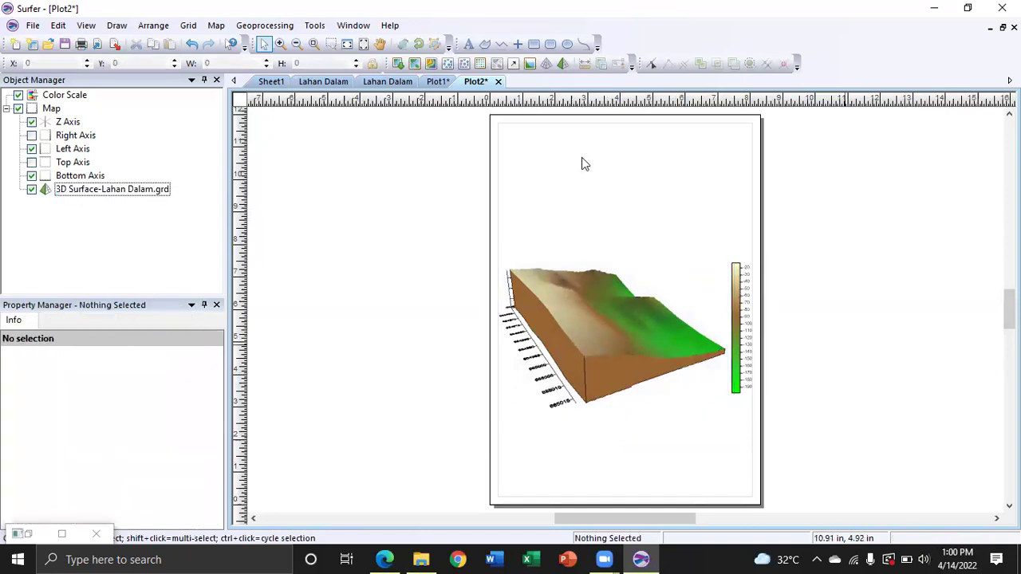
# Step: Add a bold two-line title reading "PETA 3D" and "LAHAN DALAM" in the blank area above the 3D map
pyautogui.click(467, 45)
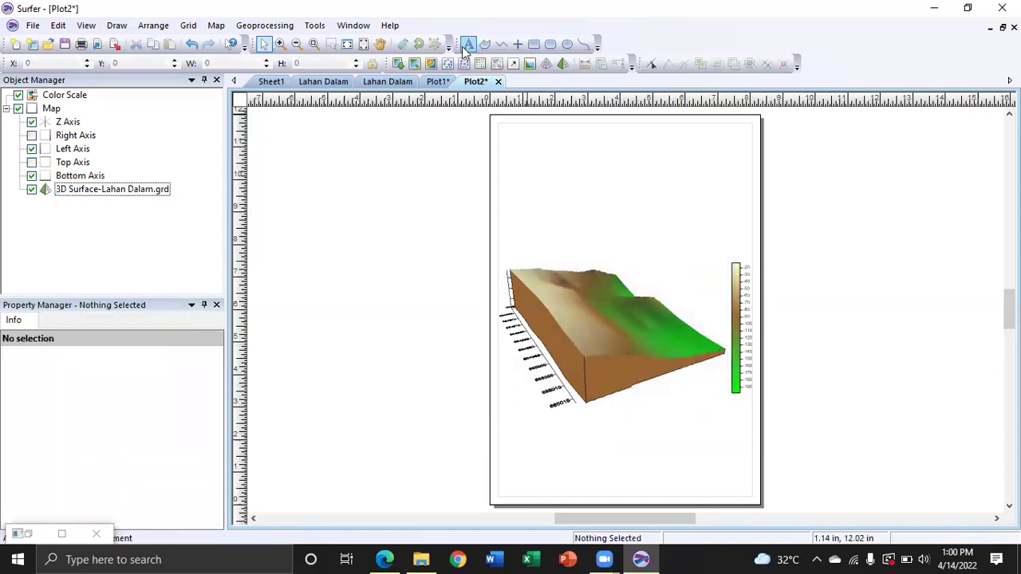
pyautogui.click(520, 156)
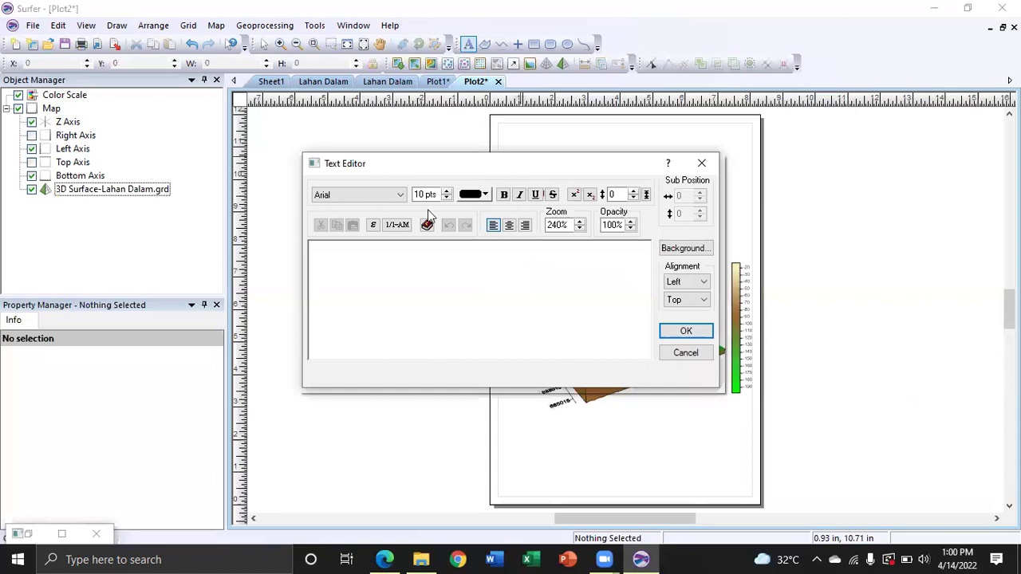
pyautogui.click(504, 195)
pyautogui.write('PETA')
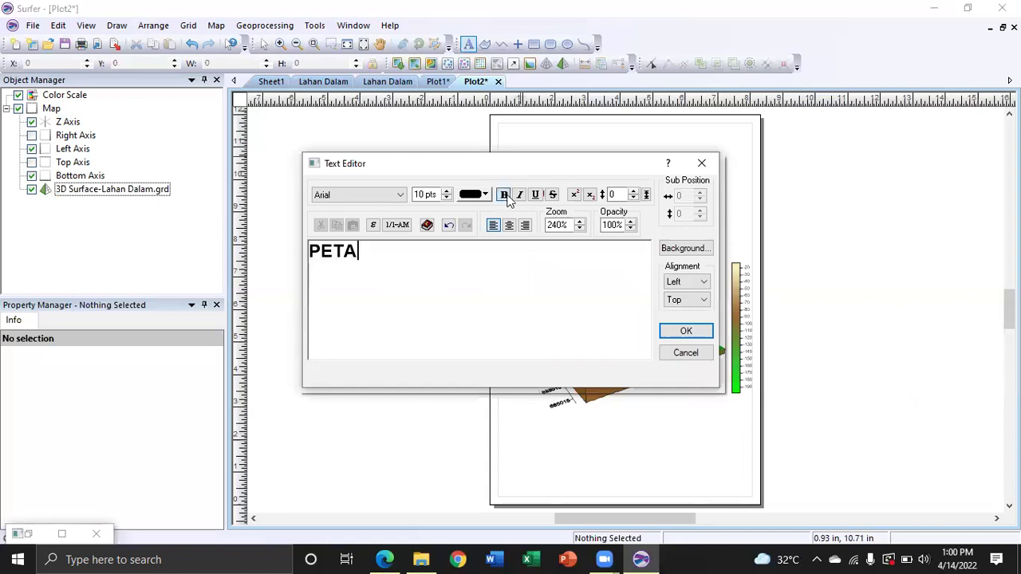
pyautogui.write(' #d')
pyautogui.press('BackSpace')
pyautogui.press('BackSpace')
pyautogui.write('3D')
pyautogui.press('Return')
pyautogui.write('LAH')
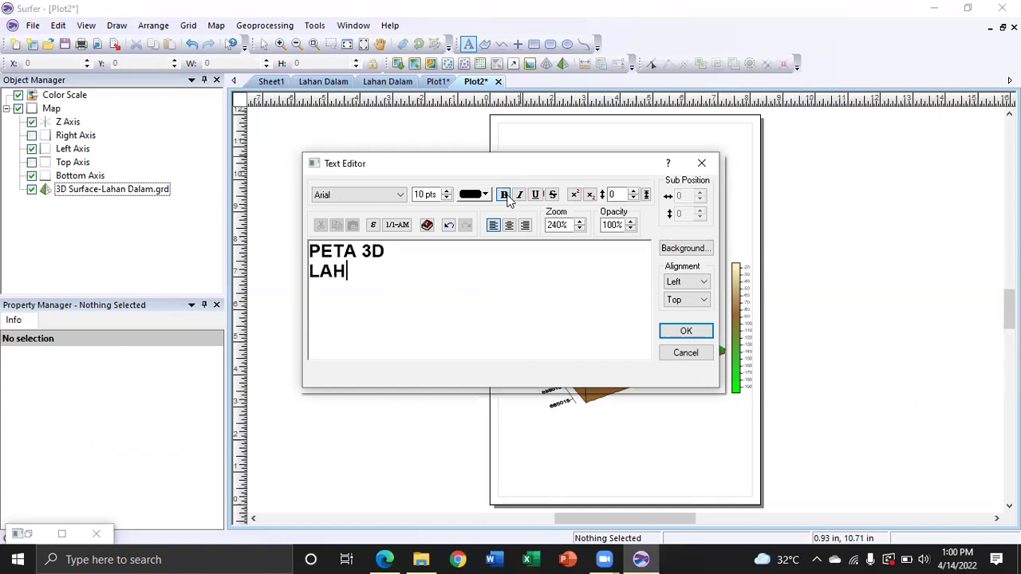
pyautogui.write('AN DALAM')
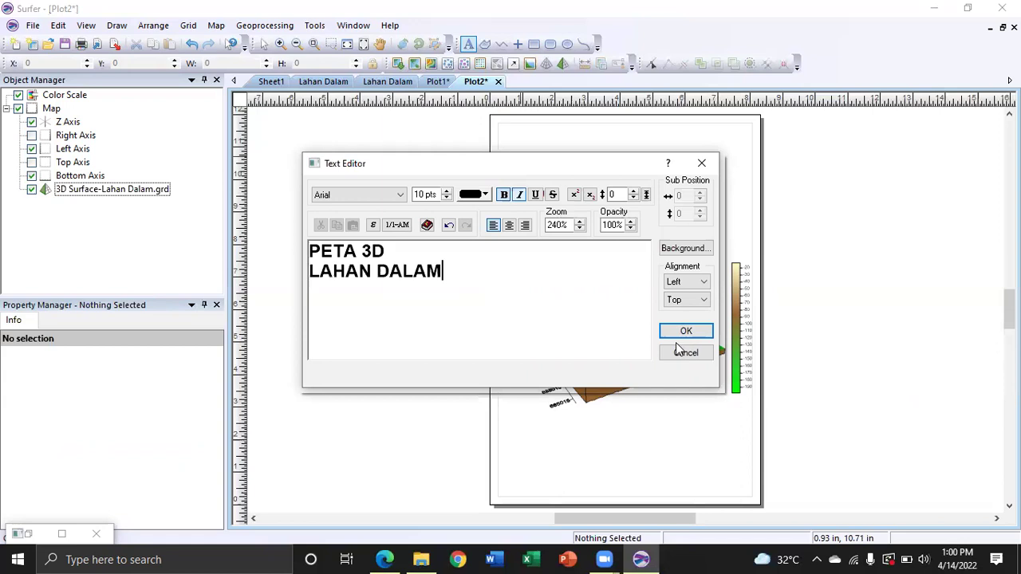
pyautogui.click(687, 330)
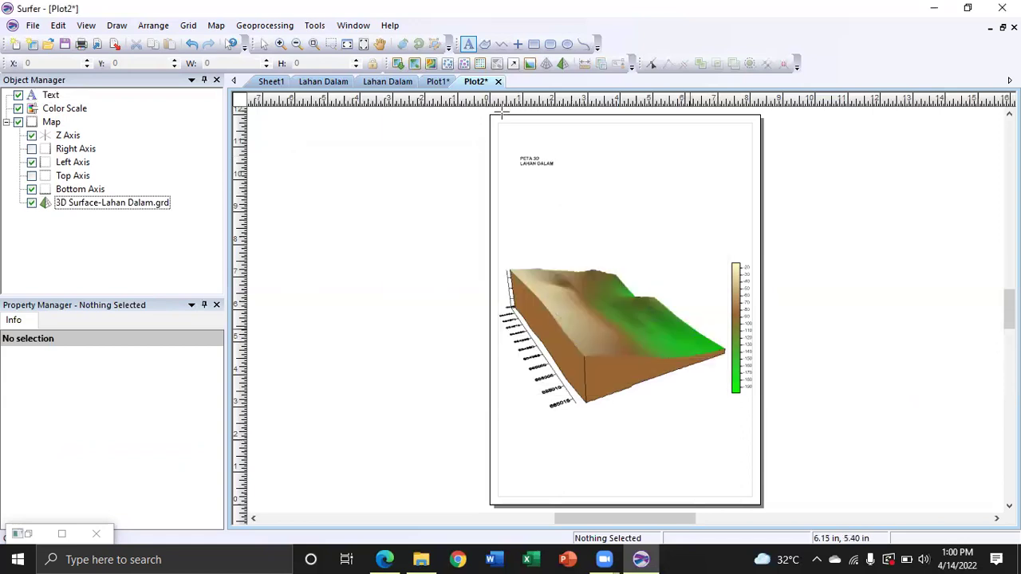
pyautogui.press('Escape')
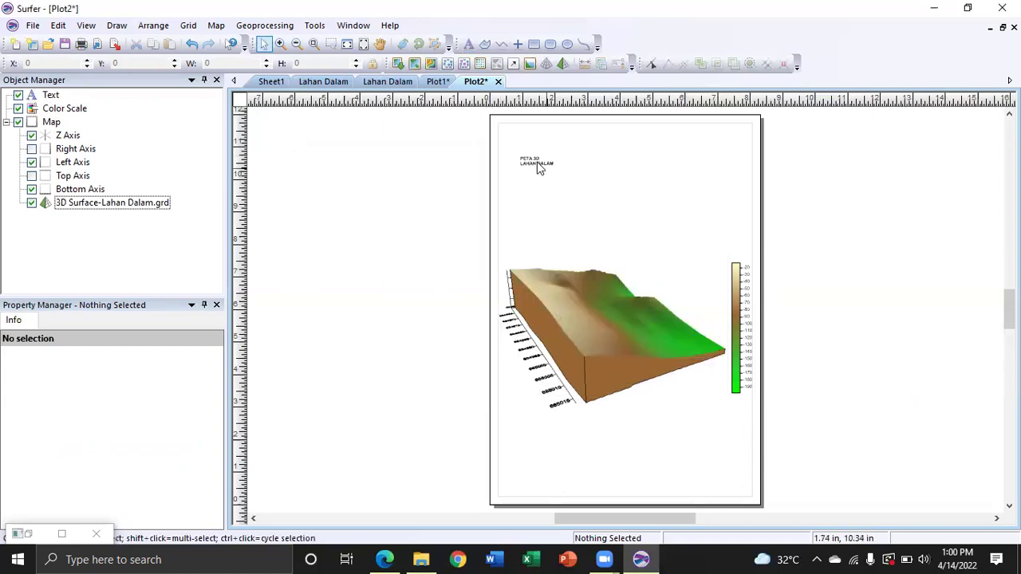
# Step: Enlarge the PETA 3D title to about 4.20 by 1.27 in and shift it slightly toward the page's upper-left corner
pyautogui.click(557, 168)
pyautogui.moveTo(557, 168); pyautogui.dragTo(666, 234)
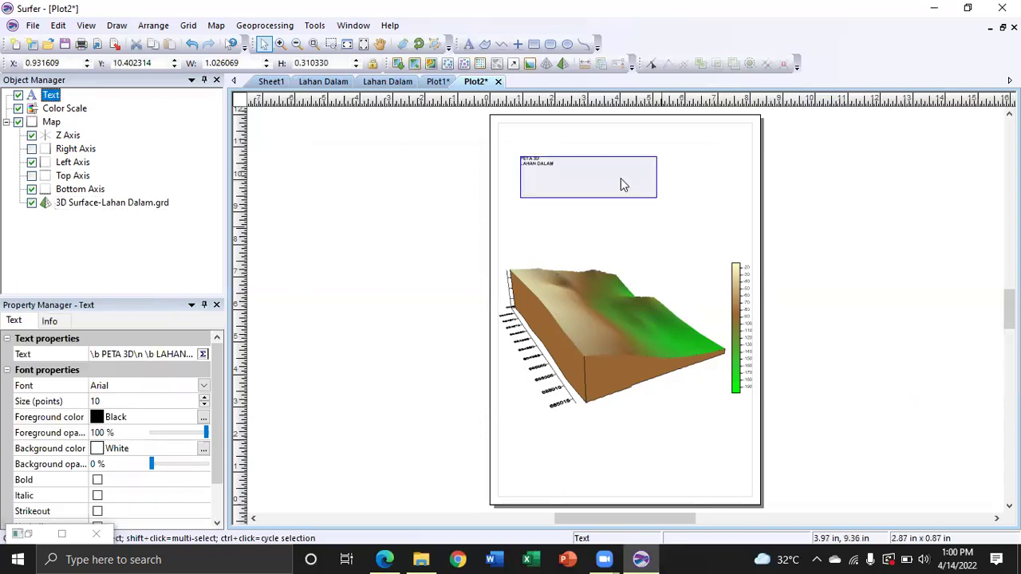
pyautogui.moveTo(617, 178); pyautogui.dragTo(610, 176)
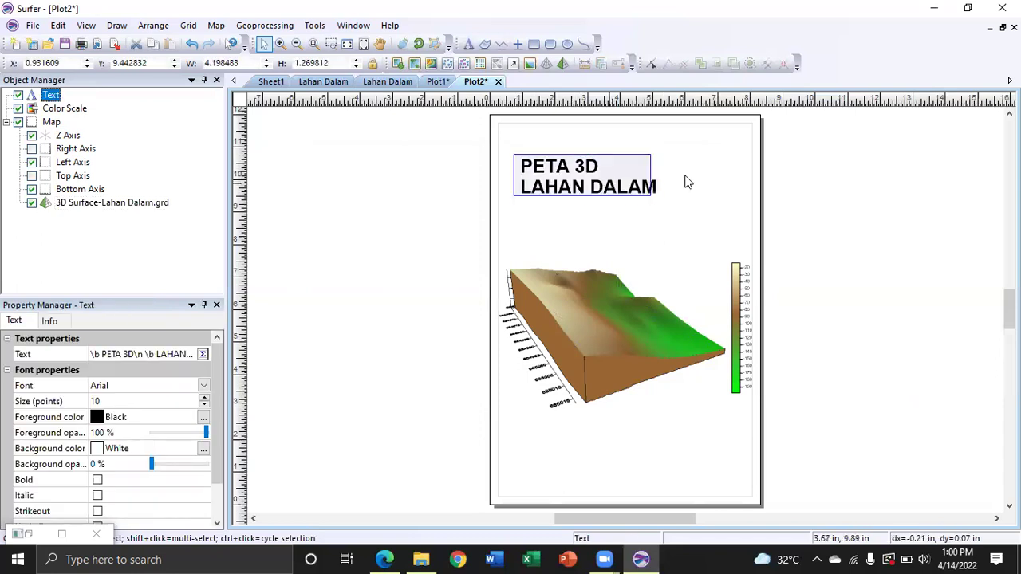
pyautogui.moveTo(688, 182); pyautogui.dragTo(688, 182)
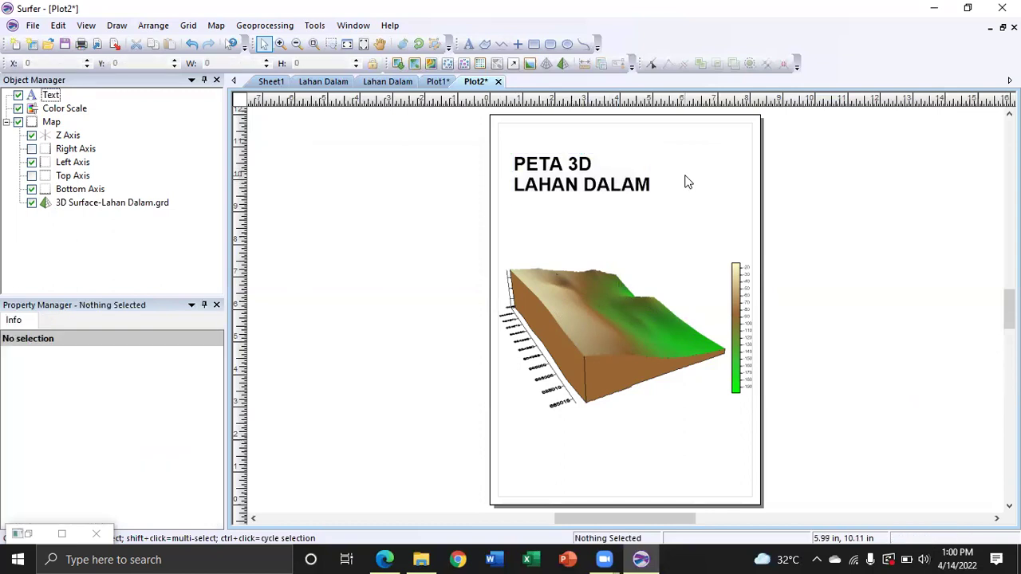
# Step: Place a point beside the title and change its symbol to Symbol 6 from the GSI North Arrows set
pyautogui.click(518, 45)
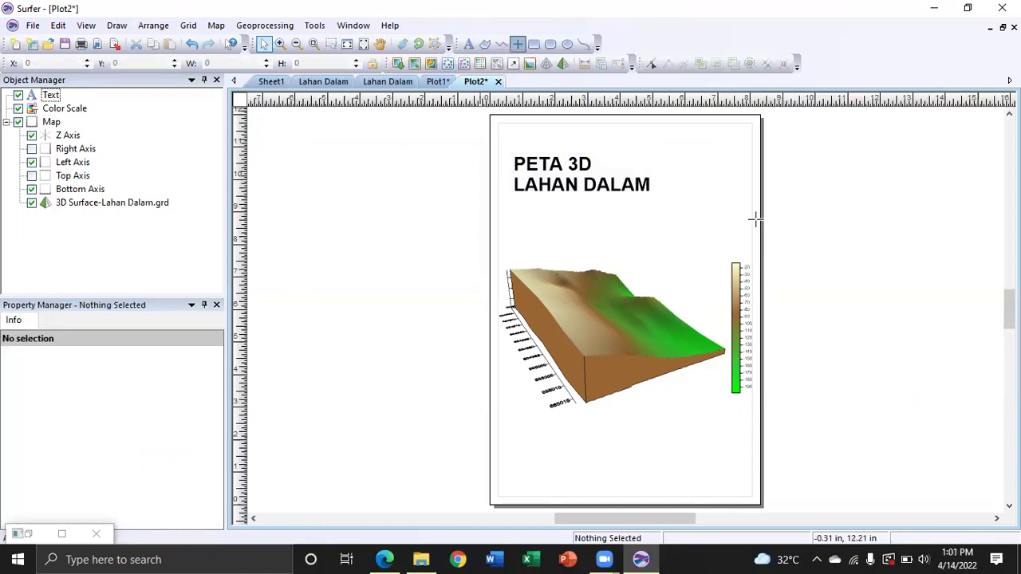
pyautogui.click(703, 177)
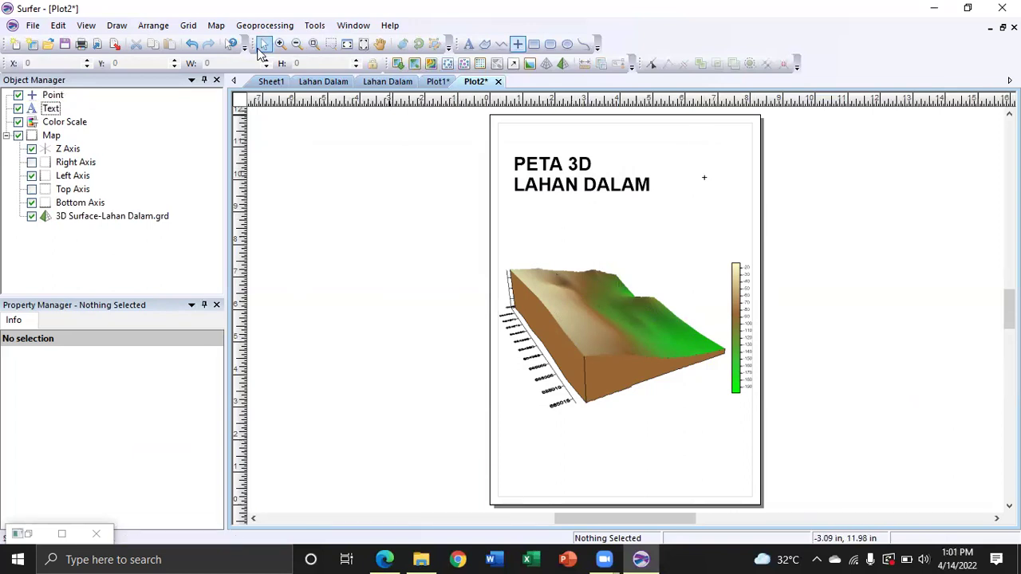
pyautogui.press('Escape')
pyautogui.moveTo(694, 161); pyautogui.dragTo(737, 201)
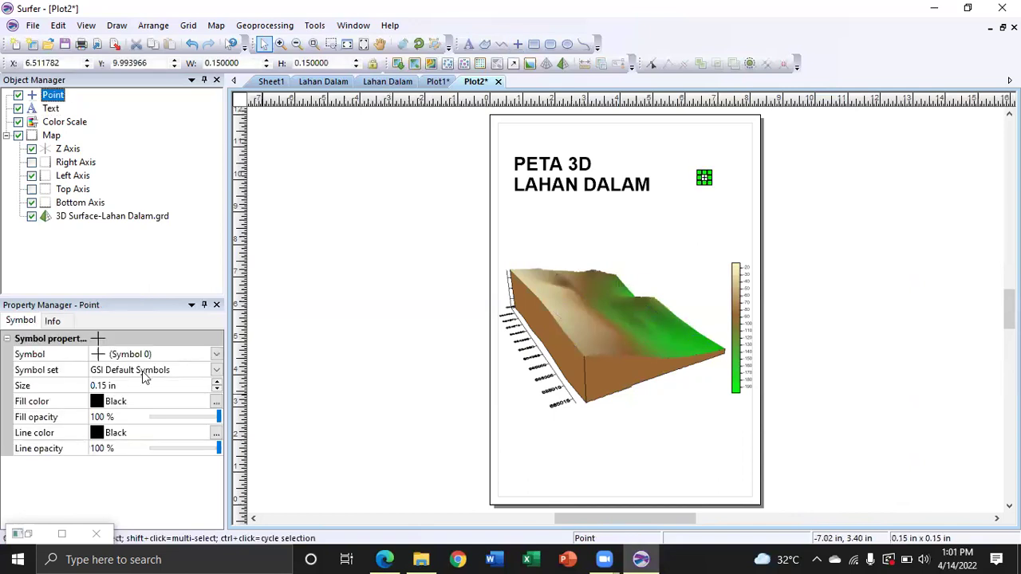
pyautogui.click(145, 377)
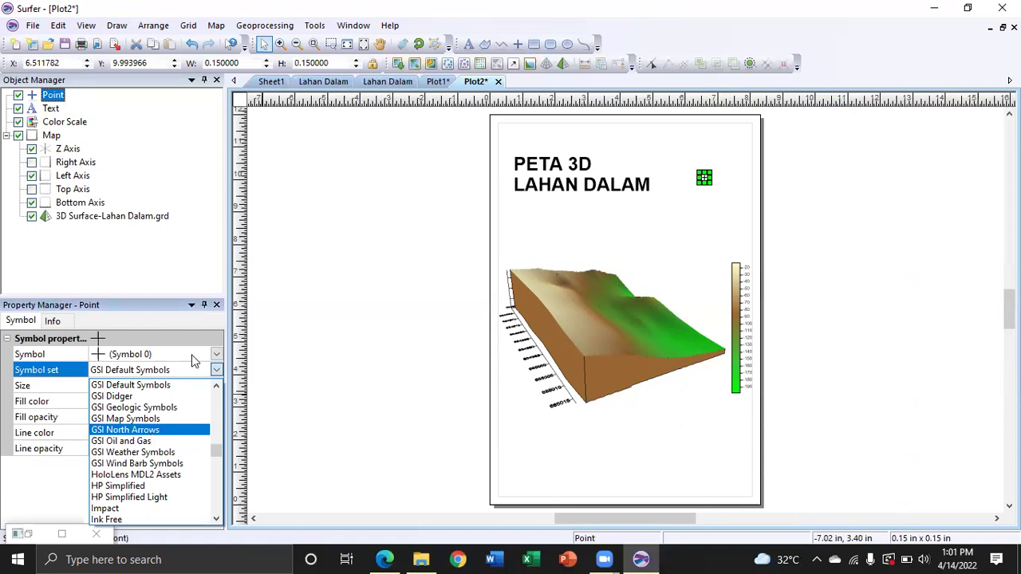
pyautogui.click(213, 356)
pyautogui.click(213, 355)
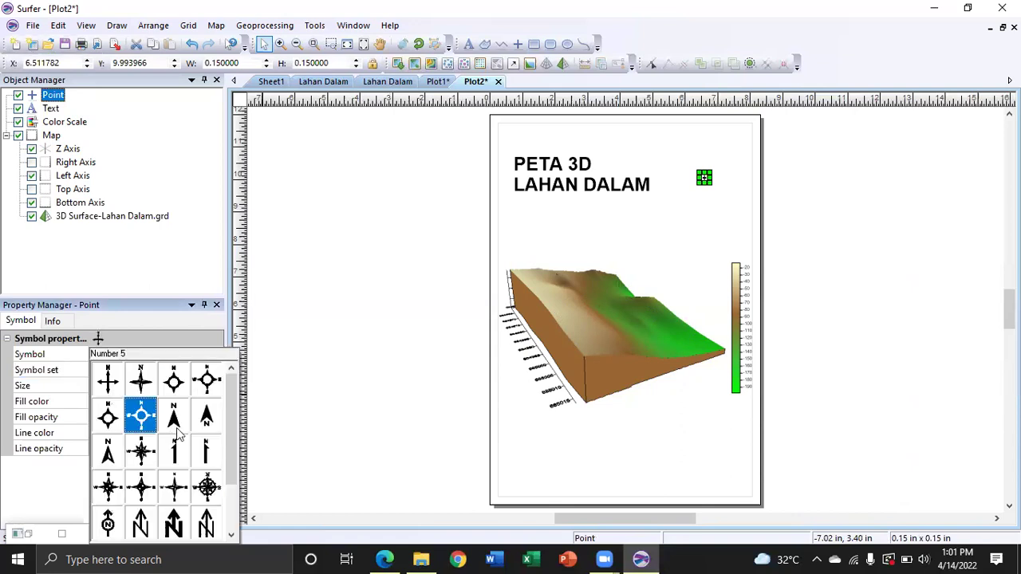
pyautogui.click(176, 423)
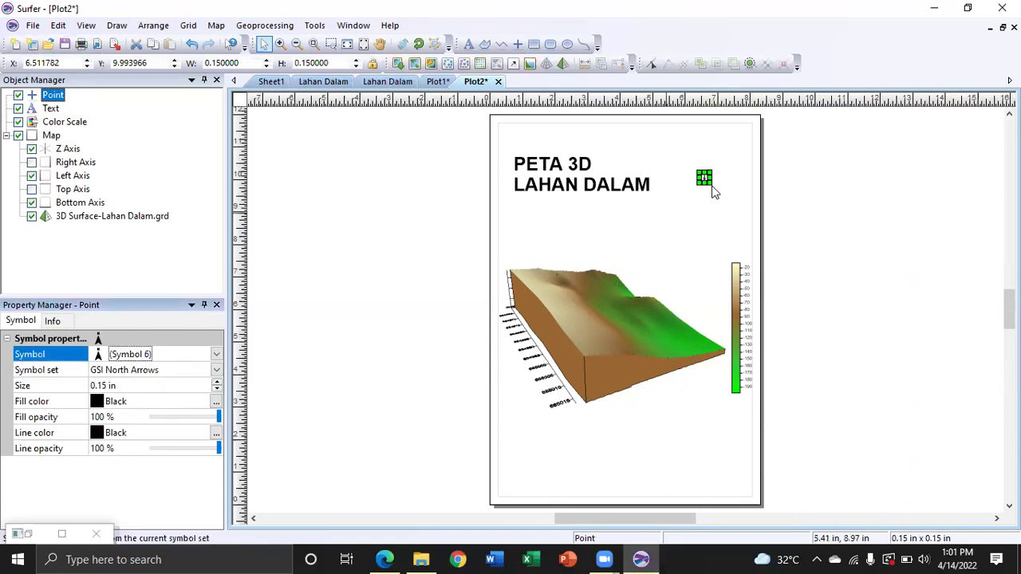
# Step: Enlarge the north arrow to about 1.12 in square and rotate it so N points to the lower right
pyautogui.moveTo(710, 181)
pyautogui.mouseDown()
pyautogui.moveTo(748, 221)
pyautogui.moveTo(707, 196)
pyautogui.mouseUp()
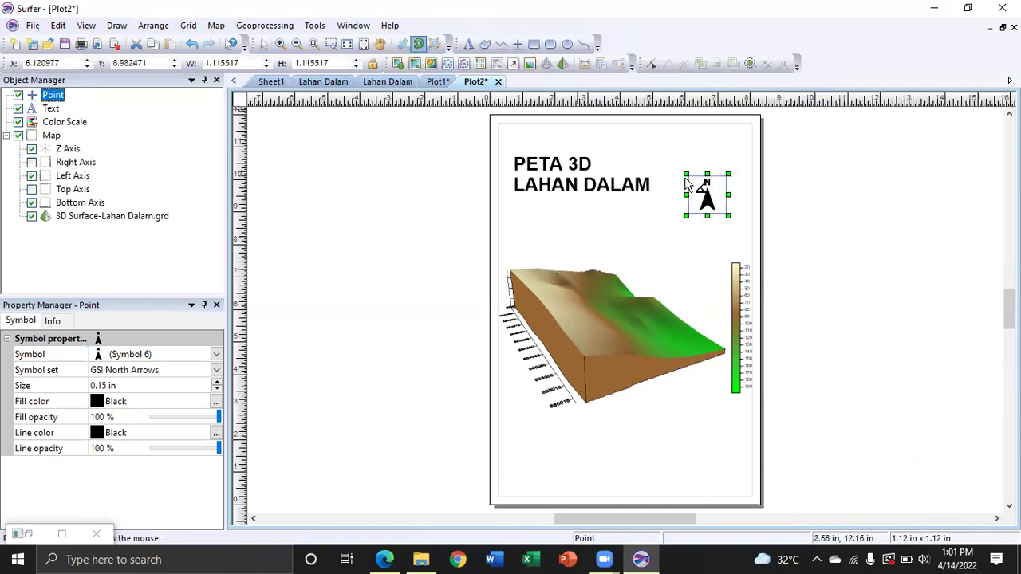
pyautogui.moveTo(710, 205)
pyautogui.mouseDown()
pyautogui.moveTo(731, 216)
pyautogui.moveTo(721, 220)
pyautogui.mouseUp()
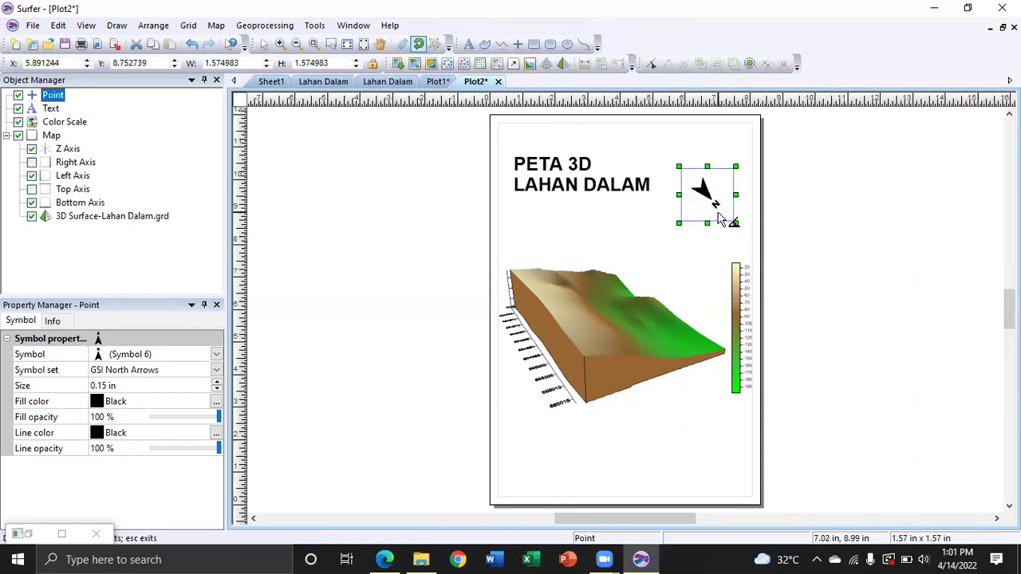
pyautogui.moveTo(720, 221); pyautogui.dragTo(715, 219)
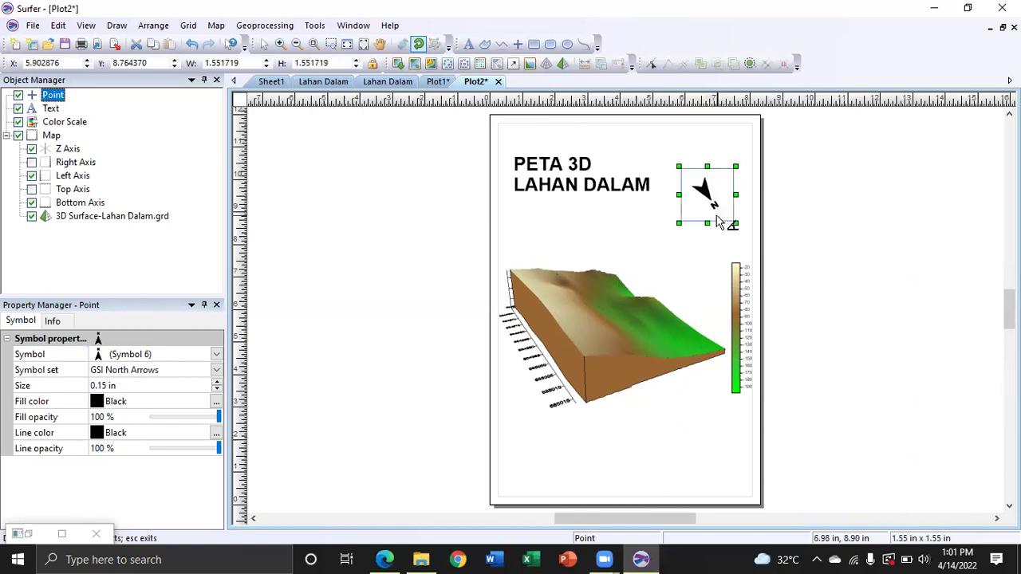
pyautogui.click(417, 44)
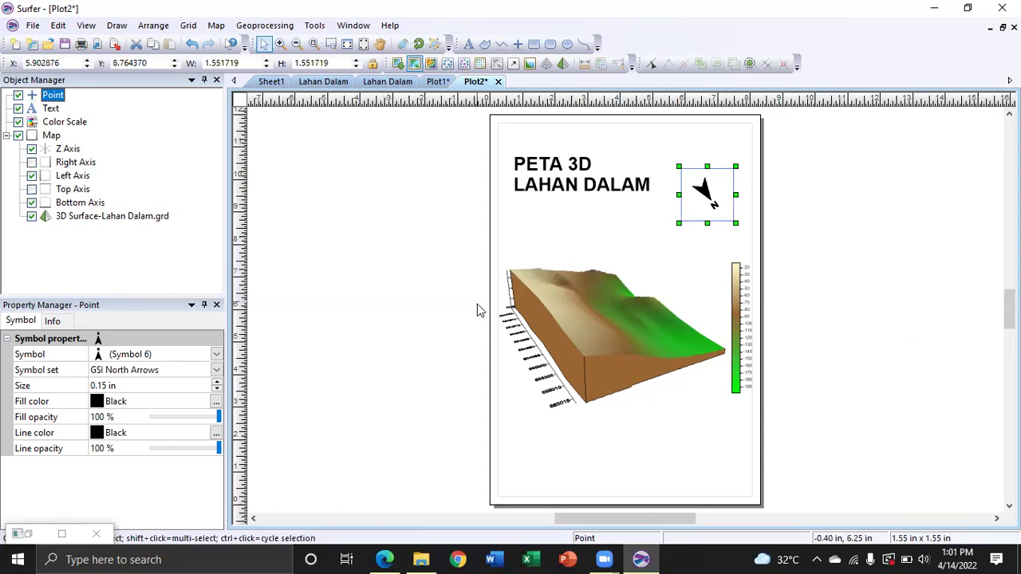
# Step: Add a scale bar to the 3D surface map and clear the selection
pyautogui.rightClick(597, 354)
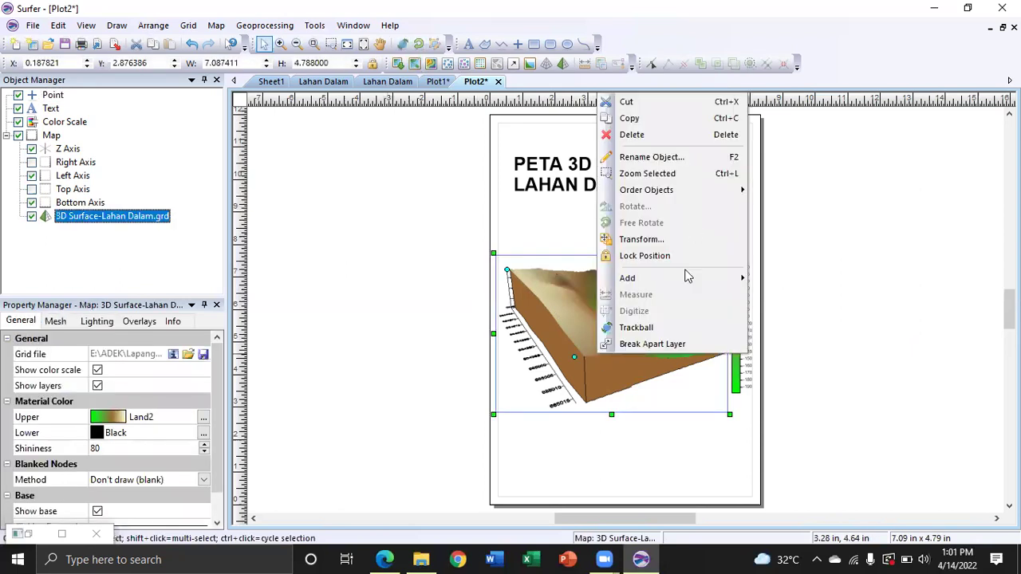
pyautogui.moveTo(688, 279)
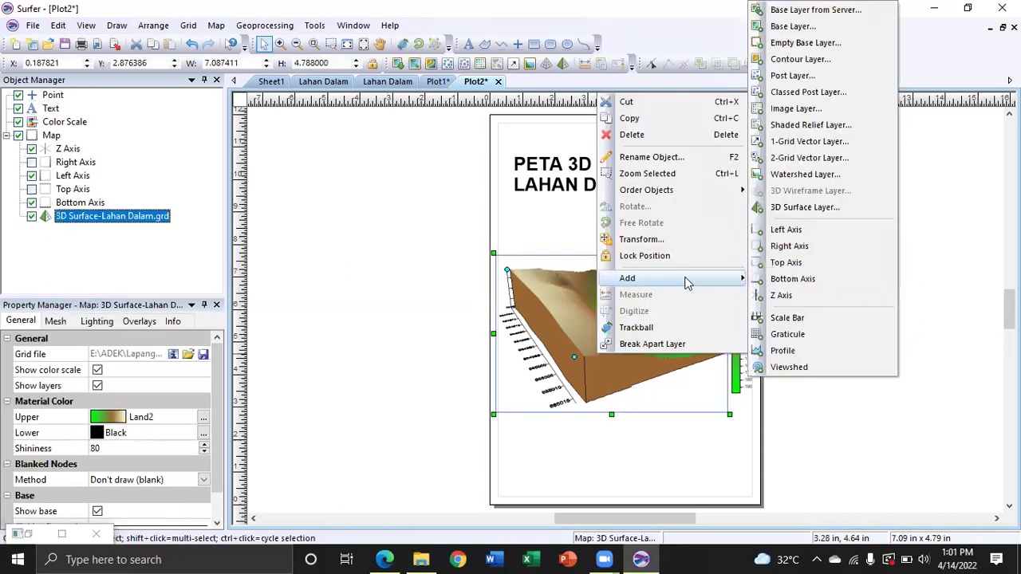
pyautogui.click(802, 320)
pyautogui.click(861, 384)
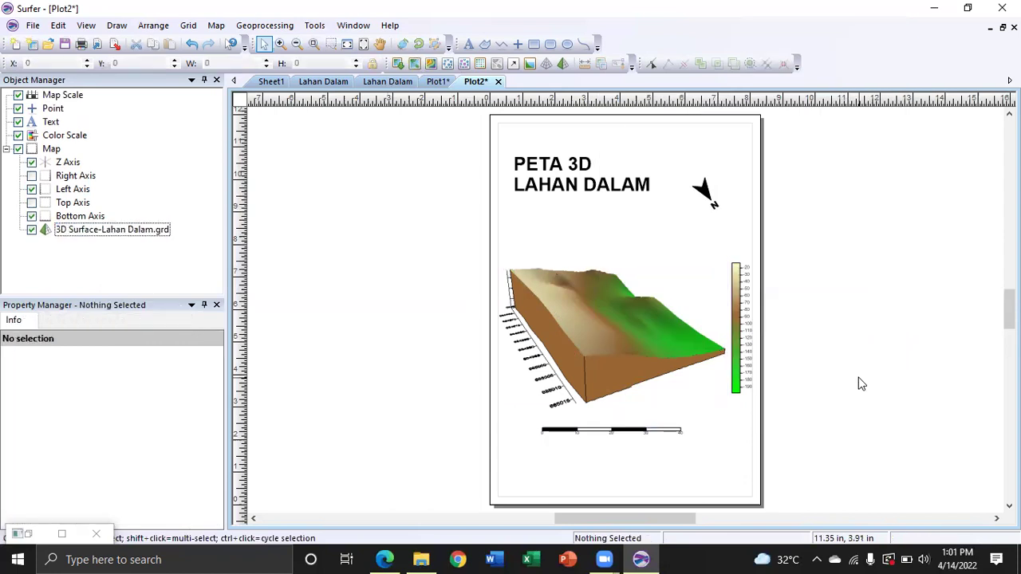
# Step: Review the finished 2D contour map layout against the 3D surface map layout
pyautogui.click(441, 86)
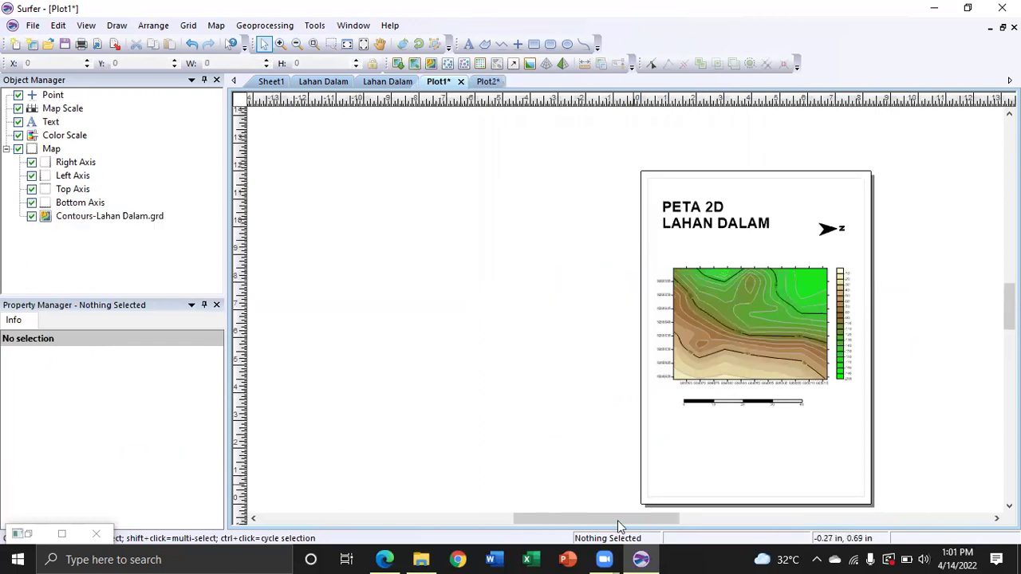
pyautogui.moveTo(649, 520); pyautogui.dragTo(674, 520)
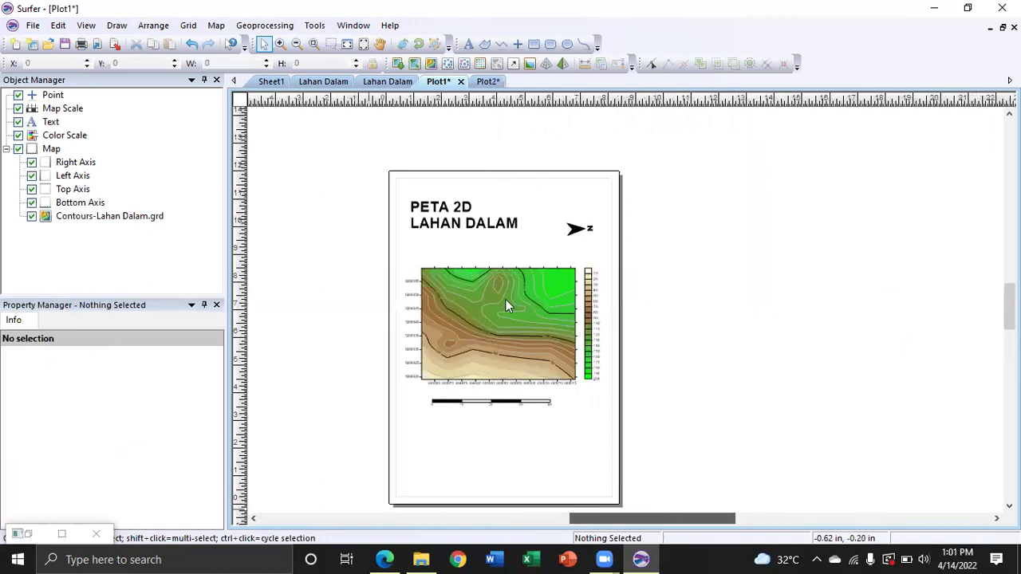
pyautogui.click(485, 80)
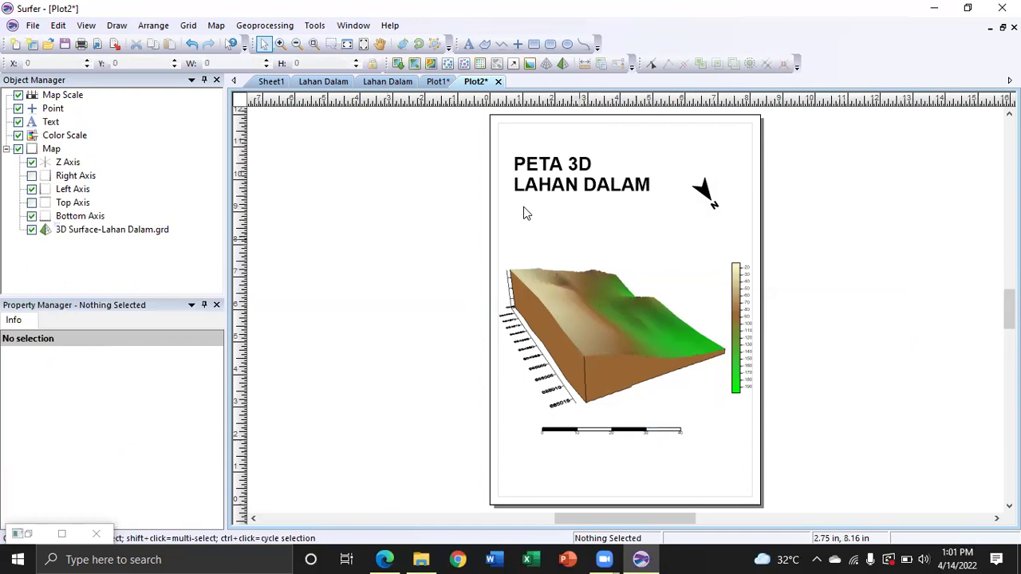
# Step: Start exporting the 2D contour map layout with PNG Portable Network Graphics as the file format
pyautogui.click(442, 80)
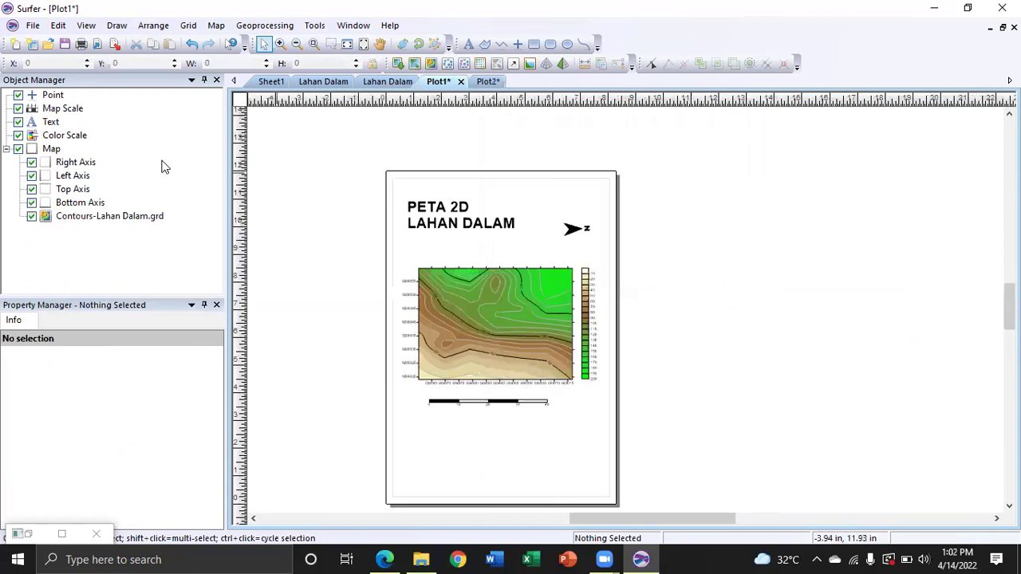
pyautogui.click(33, 26)
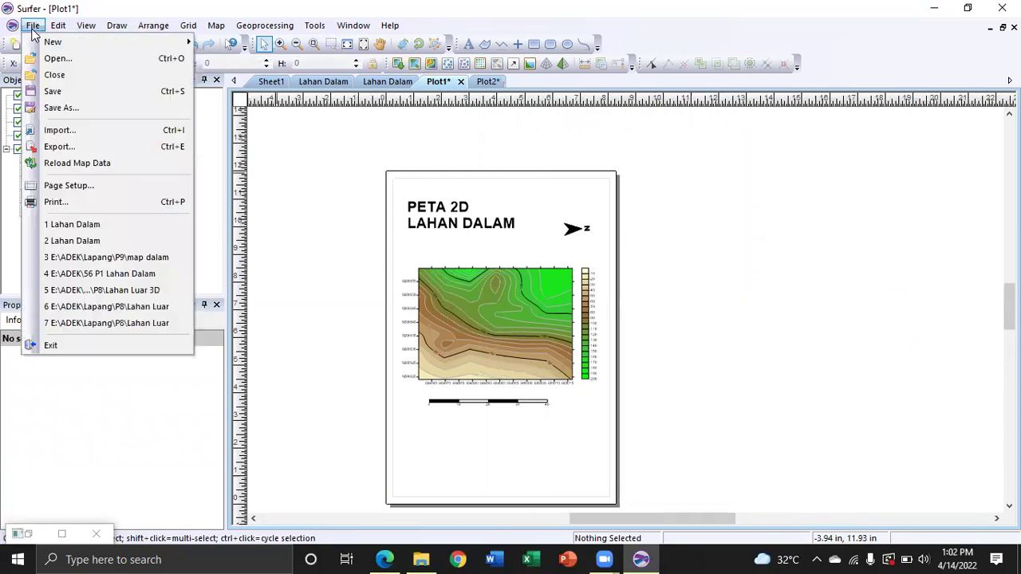
pyautogui.click(140, 151)
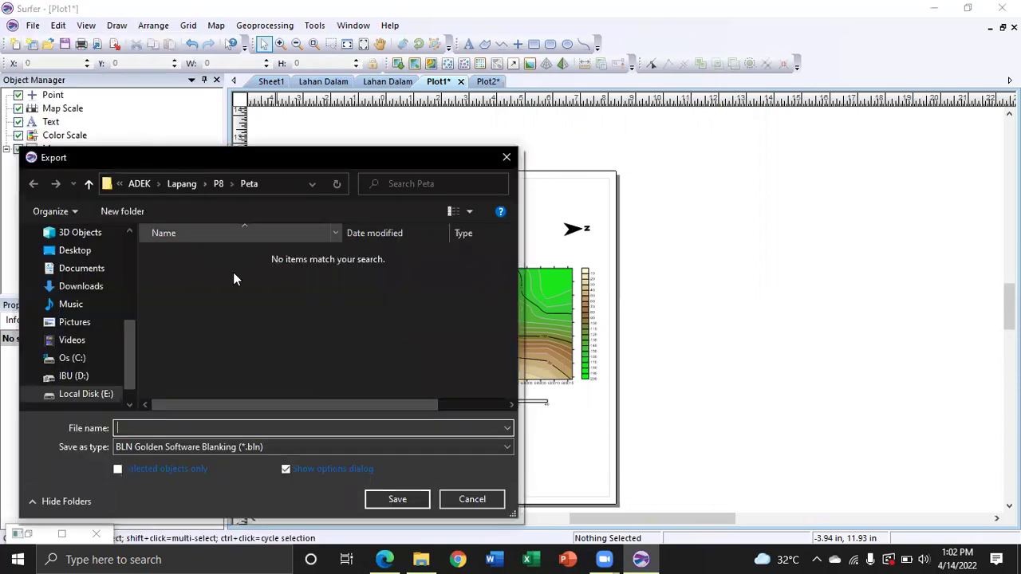
pyautogui.click(276, 448)
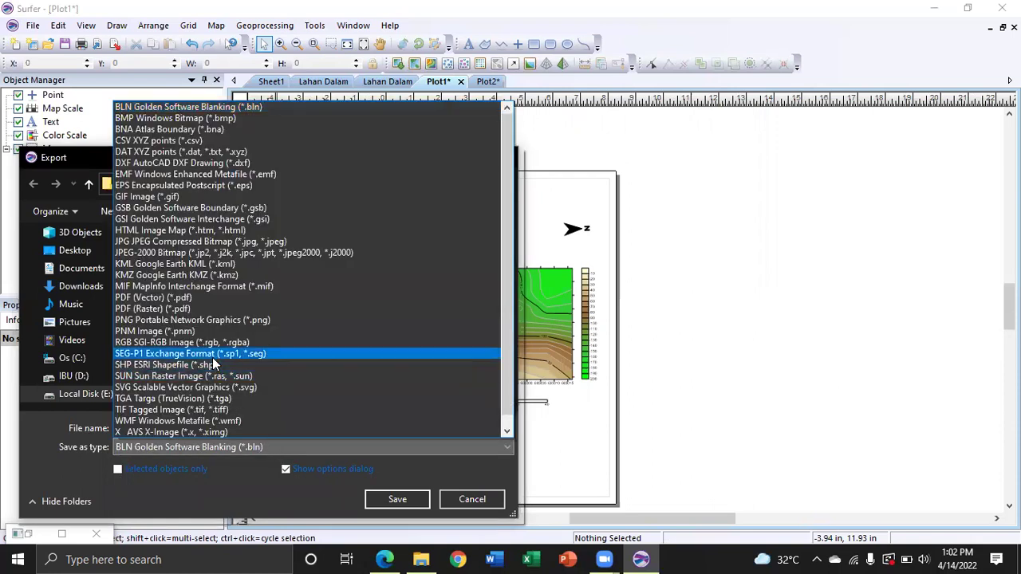
pyautogui.click(183, 319)
# Step: Name the export file Peta 2D Lahan Dalam and save it in the Peta folder
pyautogui.click(216, 427)
pyautogui.write('Peta Lahan')
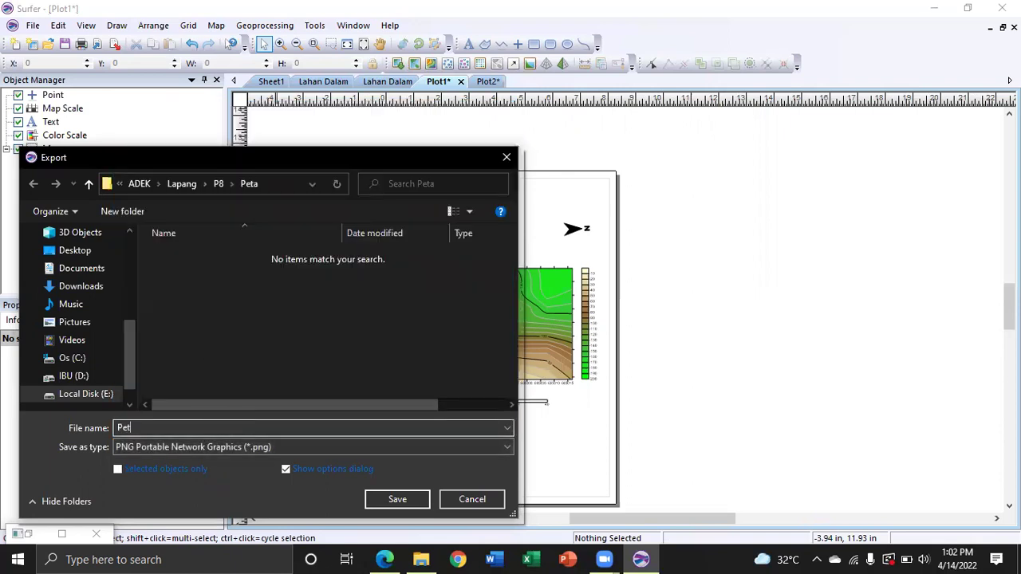
pyautogui.press('BackSpace')
pyautogui.press('BackSpace')
pyautogui.press('BackSpace')
pyautogui.press('BackSpace')
pyautogui.press('BackSpace')
pyautogui.write('2D Lahan Dalam')
pyautogui.press('Return')
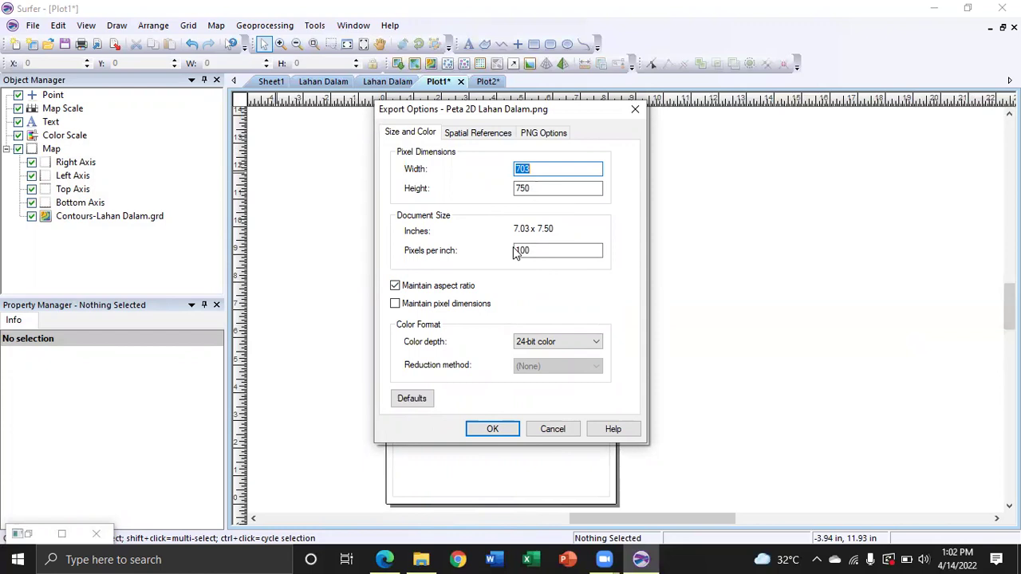
# Step: Check the PNG options and complete the 2D map export with the default size and color settings
pyautogui.click(540, 134)
pyautogui.click(415, 137)
pyautogui.click(493, 433)
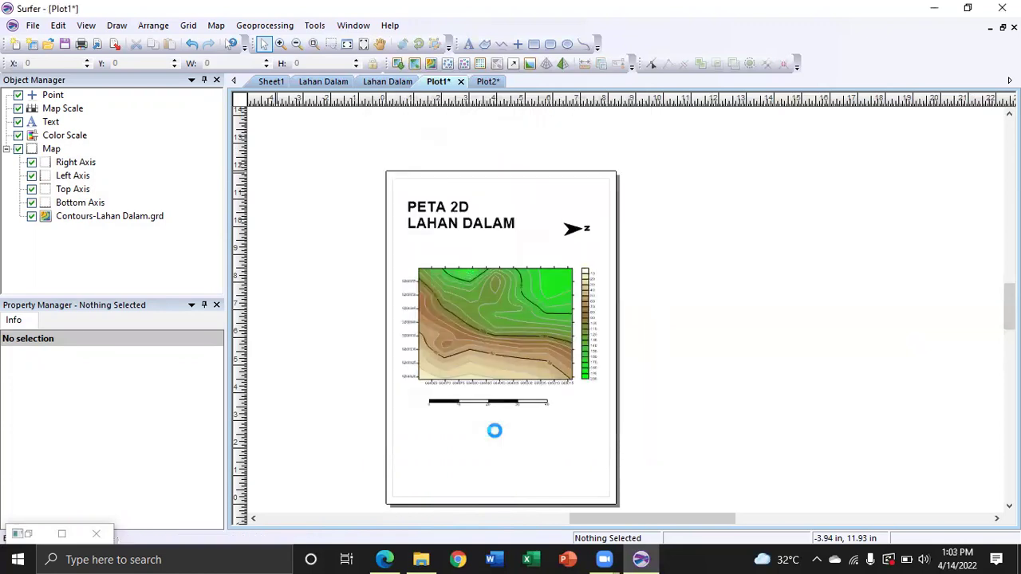
# Step: Start exporting the 3D surface map layout with PNG Portable Network Graphics as the file format
pyautogui.click(486, 83)
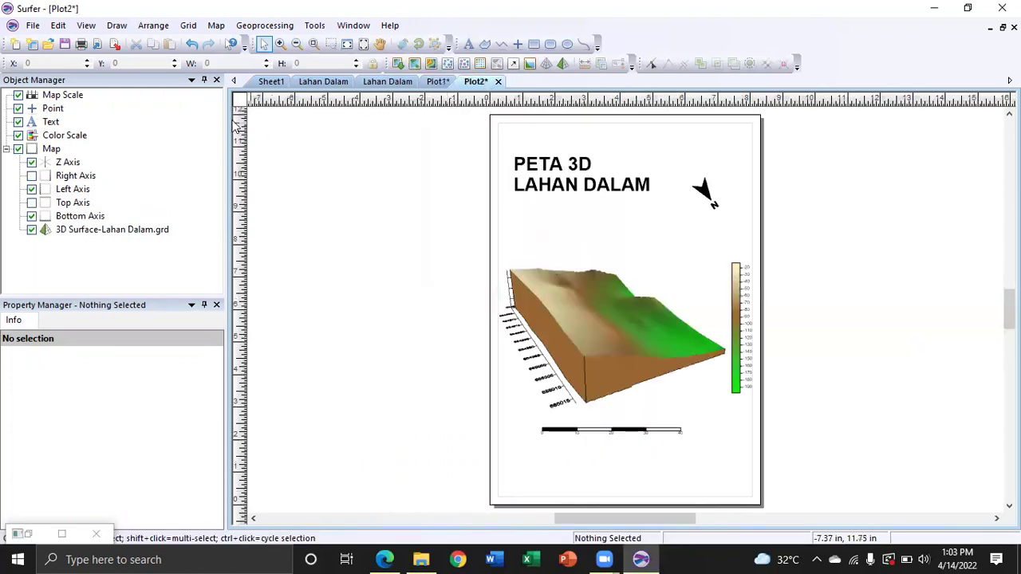
pyautogui.click(32, 25)
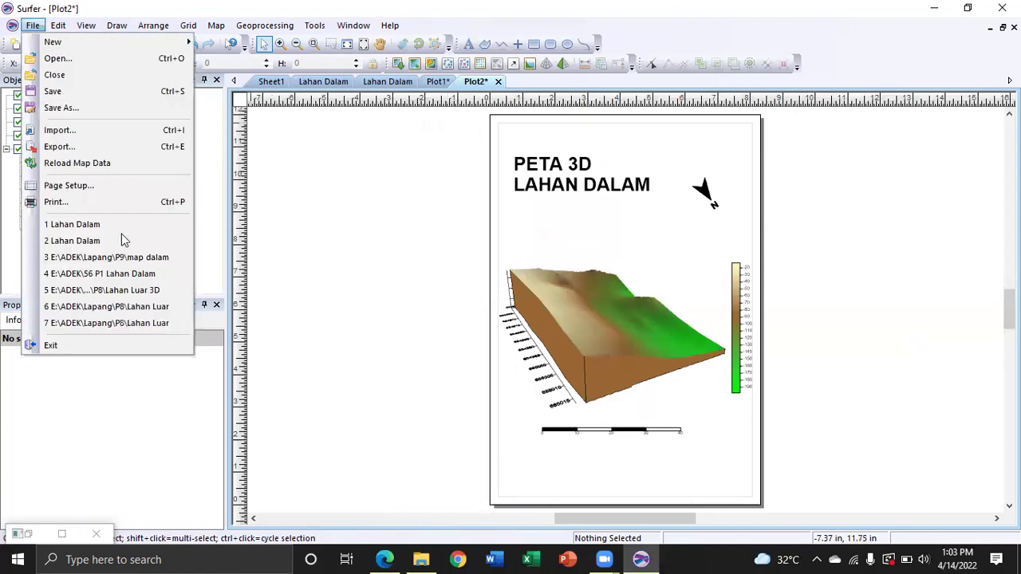
pyautogui.click(99, 148)
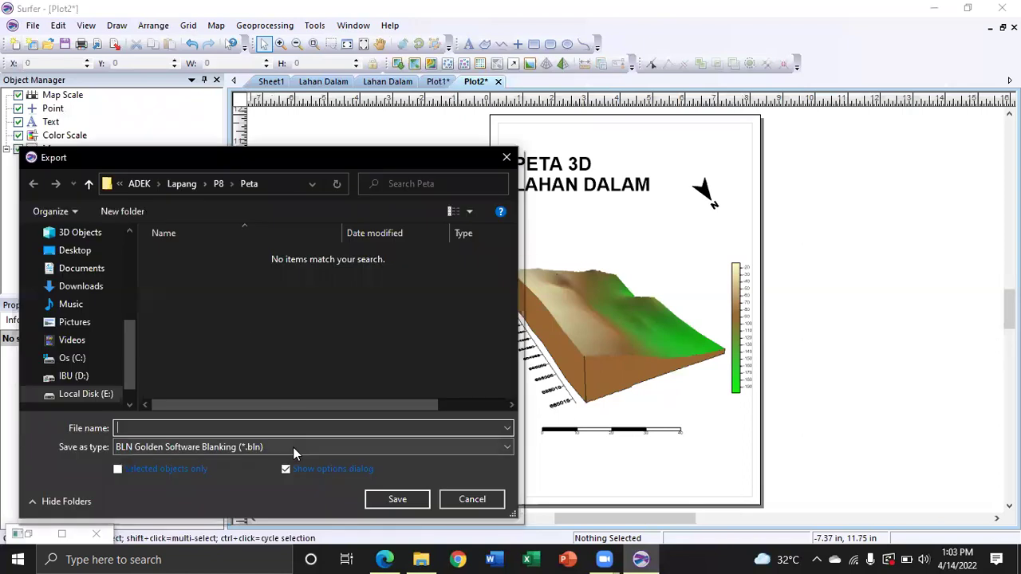
pyautogui.click(293, 447)
pyautogui.click(189, 321)
# Step: Base the file name on the existing 2D export, change it to Peta 3D Lahan Dalam, and export with the default options
pyautogui.click(208, 257)
pyautogui.doubleClick(142, 428)
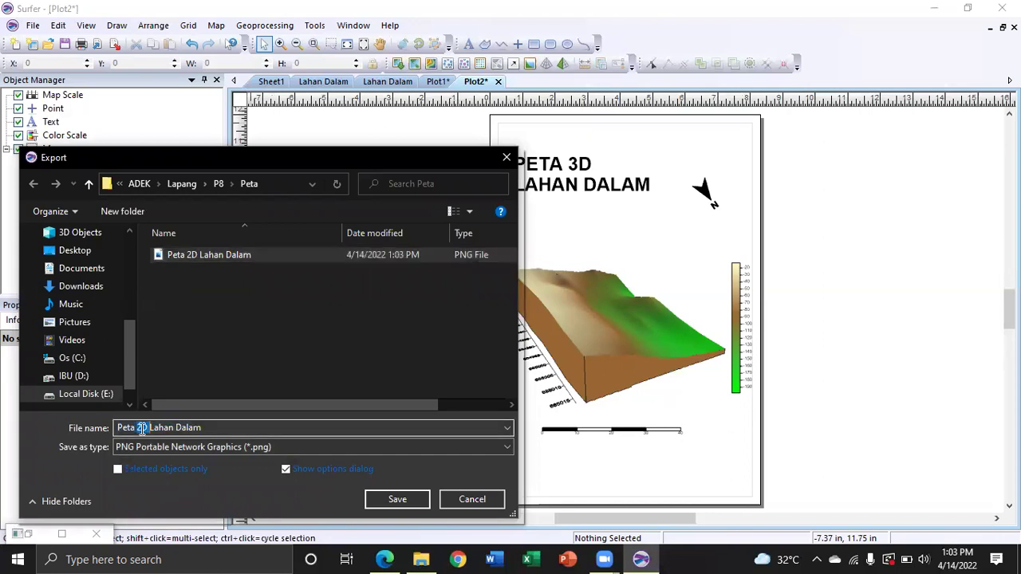
pyautogui.write('3D')
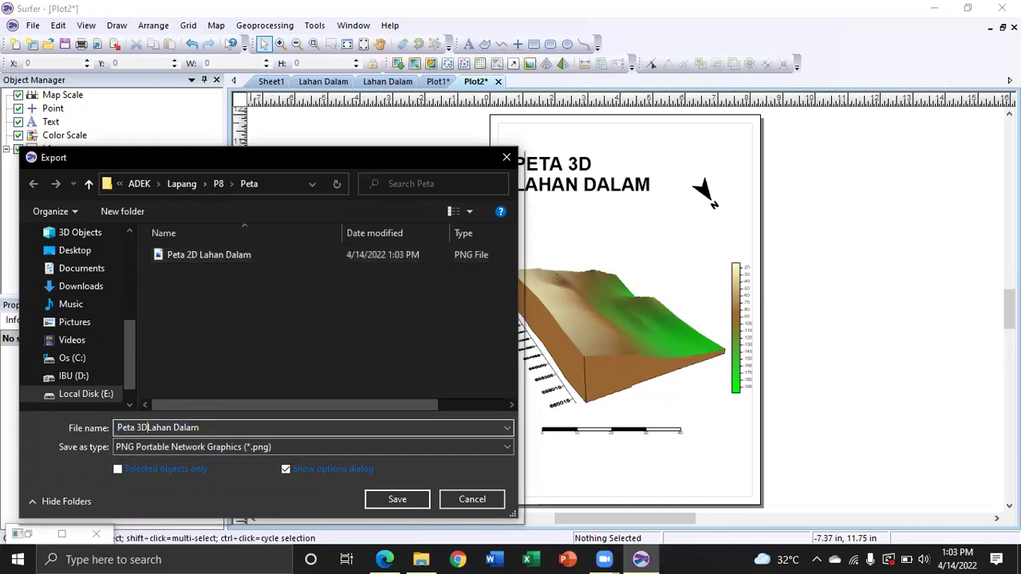
pyautogui.click(411, 500)
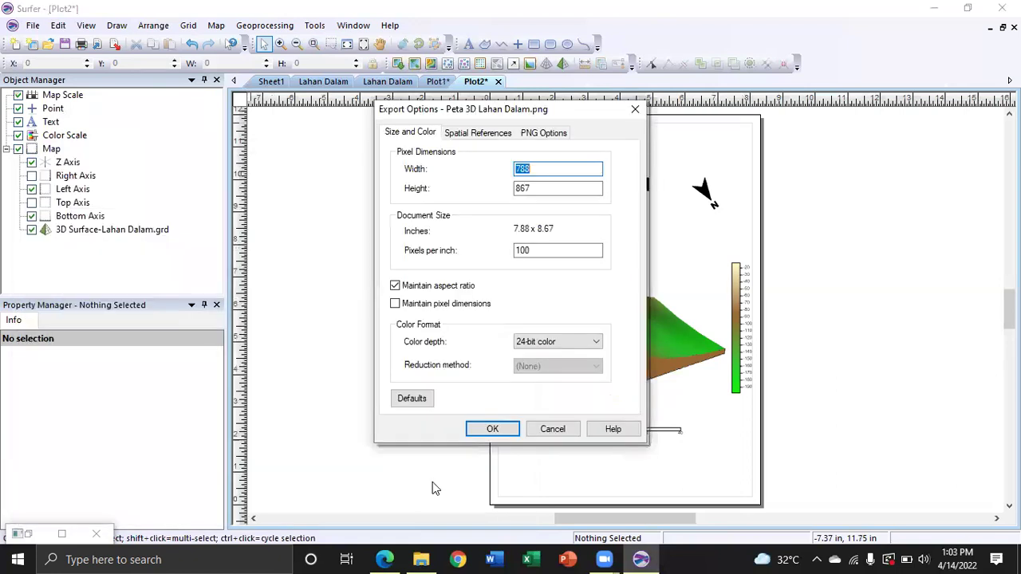
pyautogui.click(494, 432)
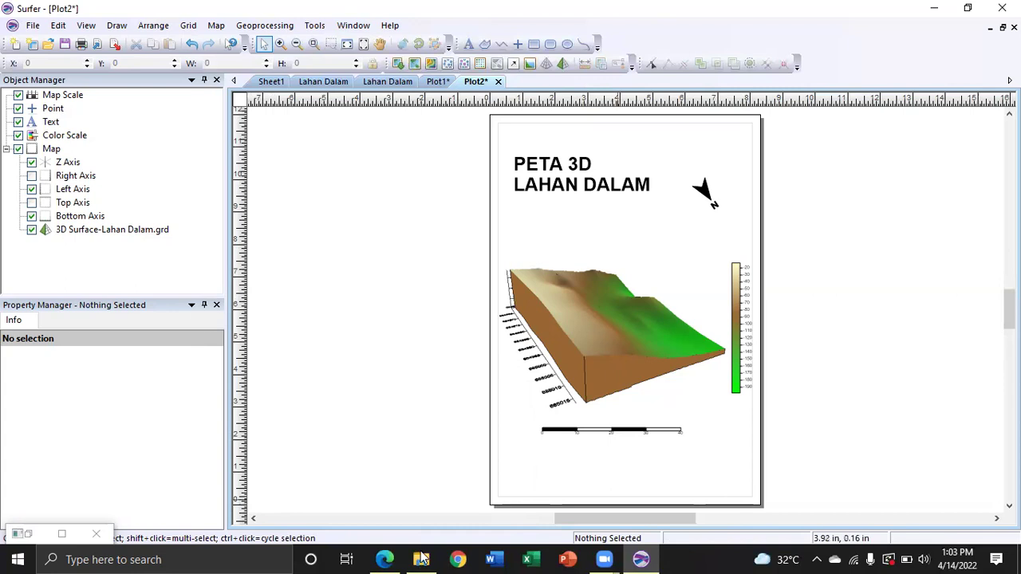
# Step: Switch to File Explorer and show the Peta folder as large thumbnails to check the exported 2D and 3D map images
pyautogui.hotkey('alt', 'Tab')
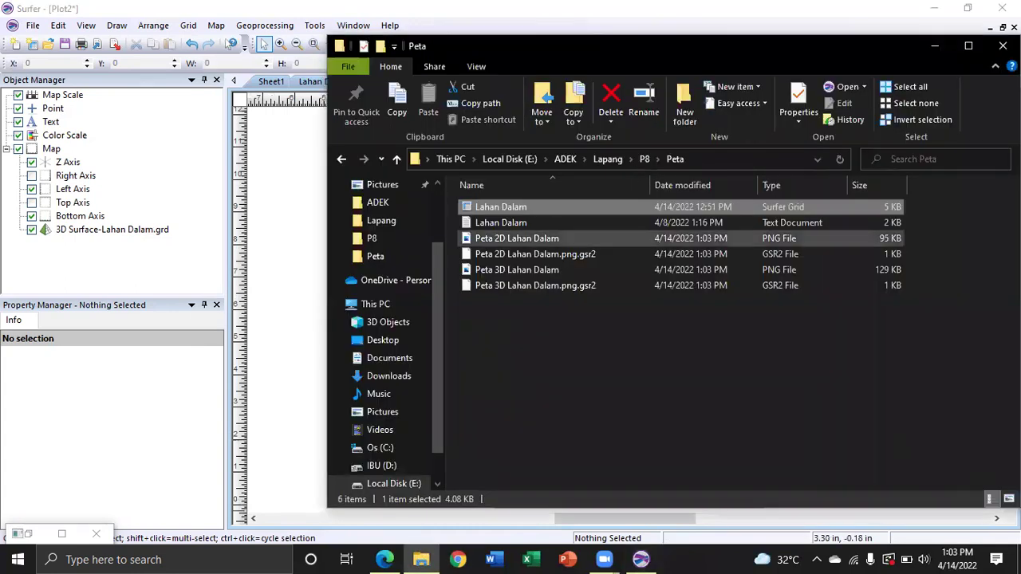
pyautogui.click(1009, 499)
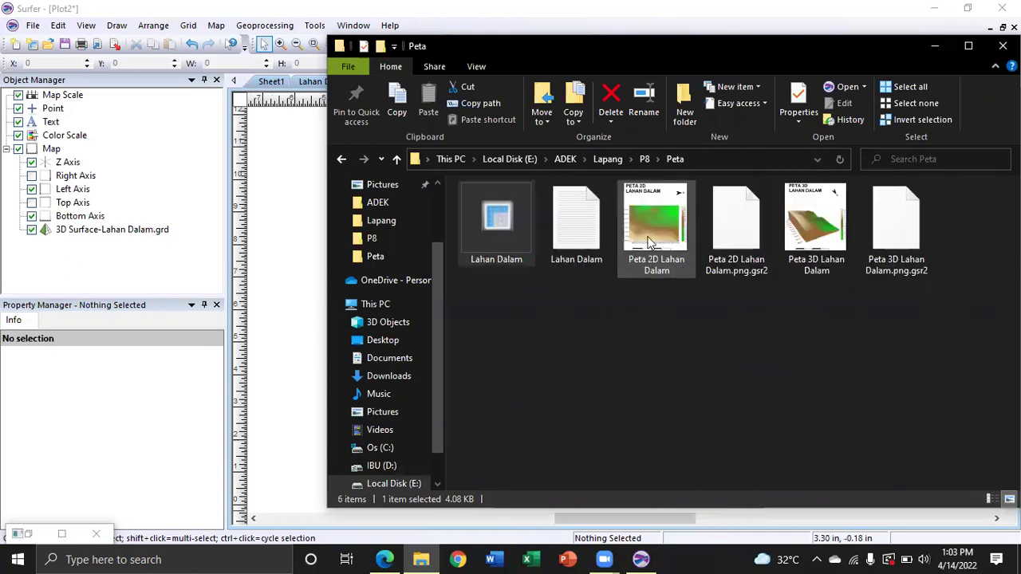
pyautogui.click(651, 242)
pyautogui.press('Right')
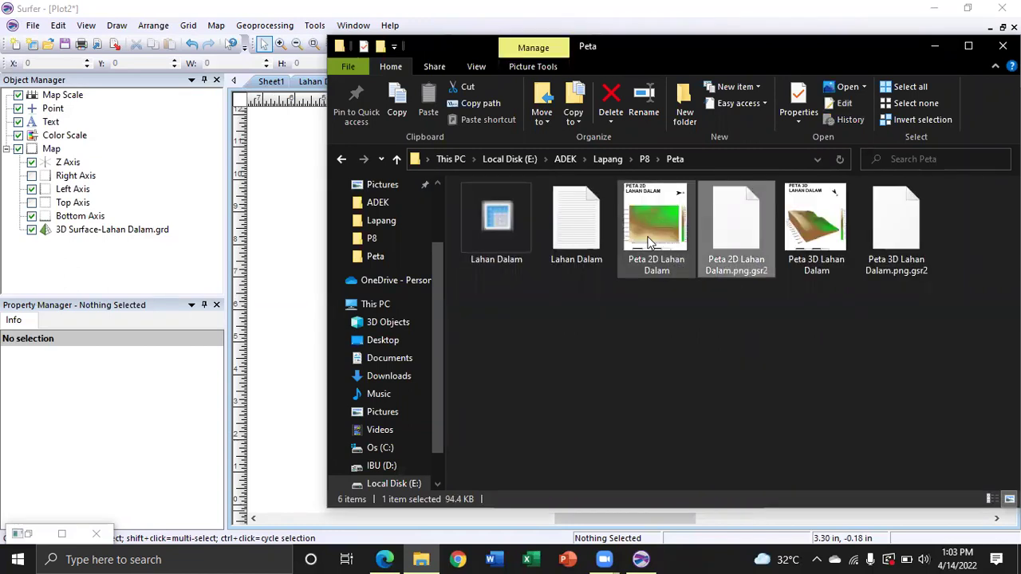
pyautogui.press('Right')
pyautogui.press('Left')
pyautogui.press('Left')
pyautogui.press('Left')
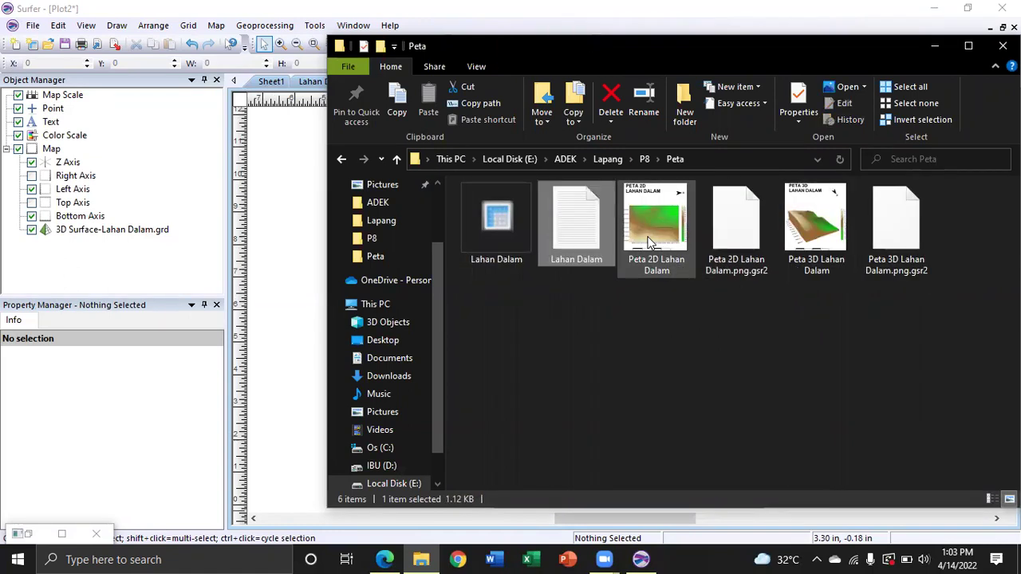
pyautogui.press('Right')
pyautogui.press('Right')
pyautogui.press('Right')
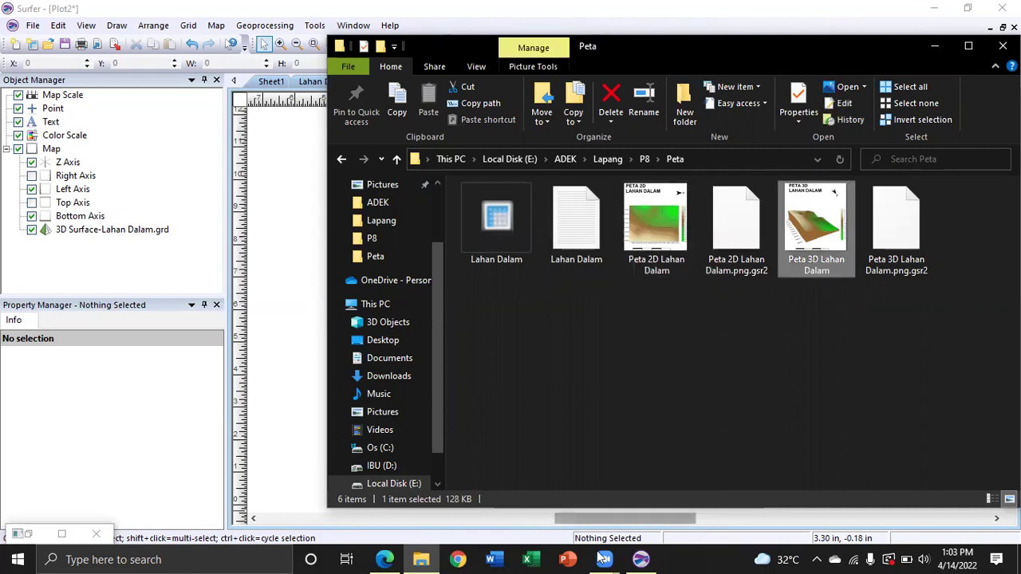